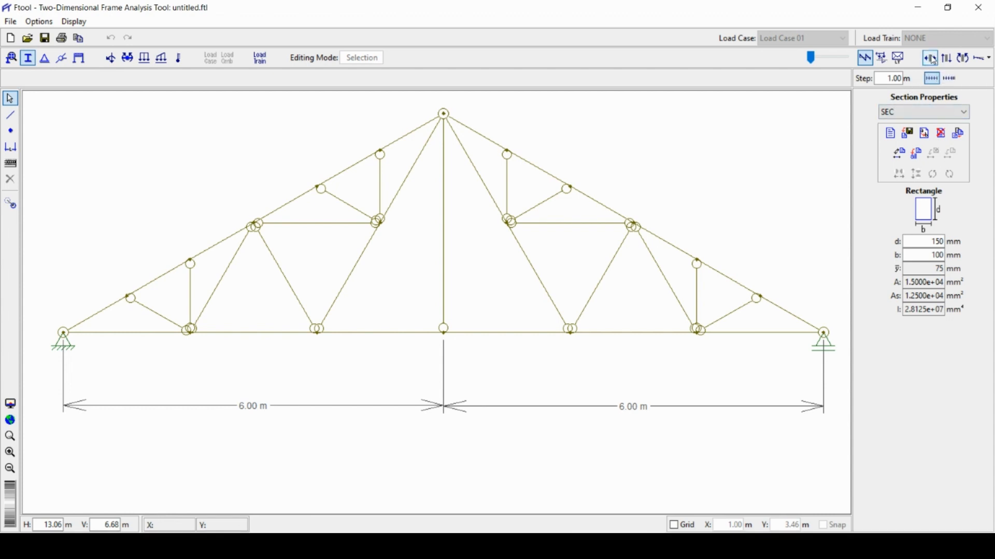
Display the axial force diagrams with result values and look over the four truss models, ending on the uppermost one.
left_click(933, 59)
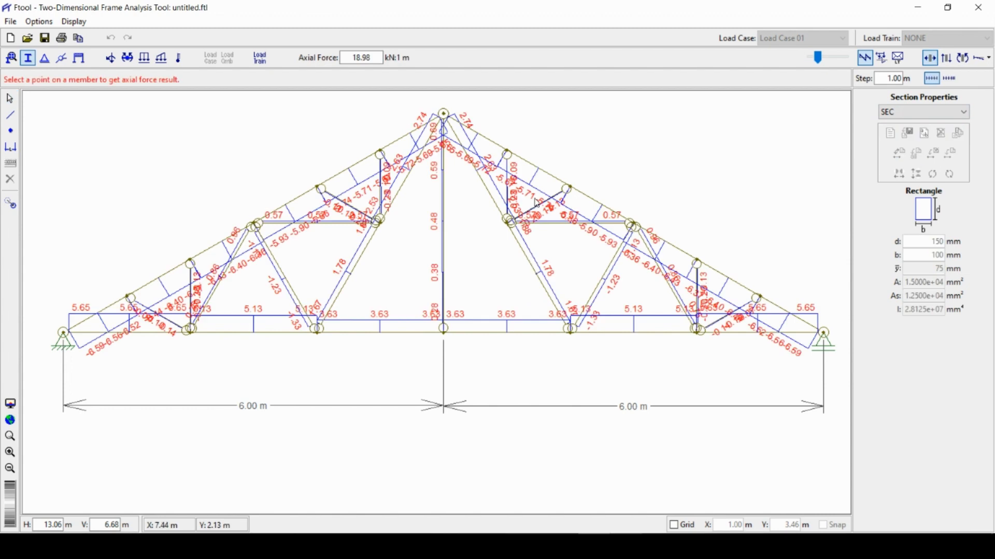
scroll(536, 203, "down", 4)
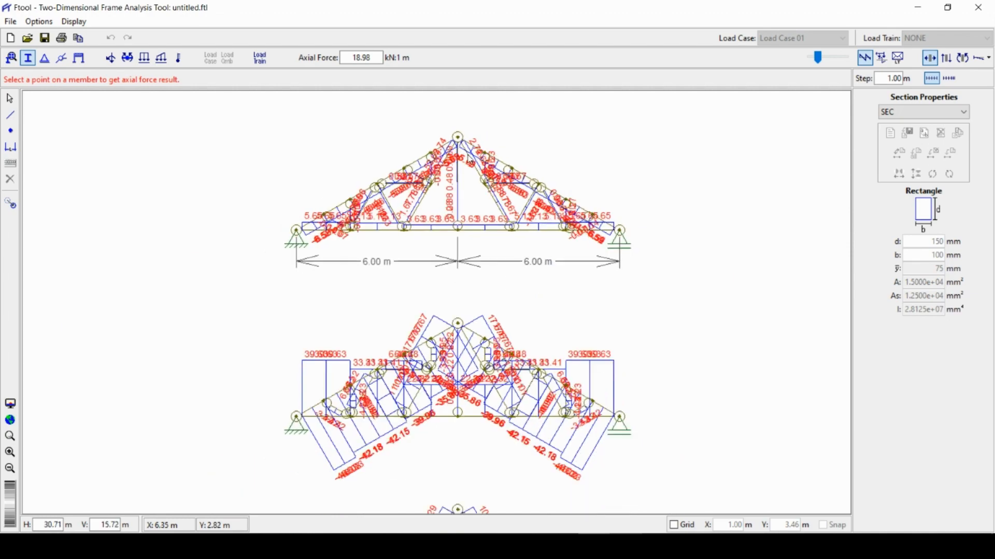
scroll(514, 303, "down", 3)
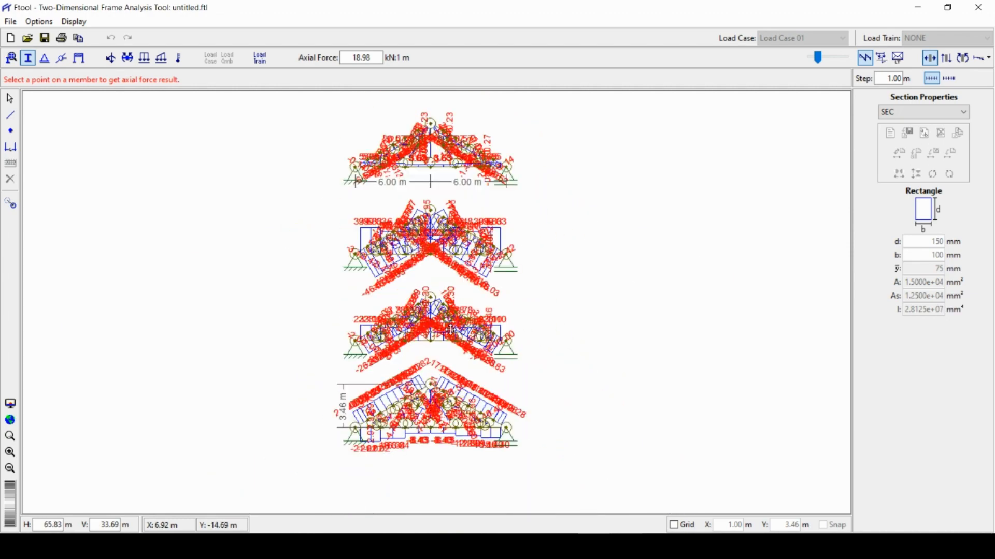
scroll(438, 202, "up", 3)
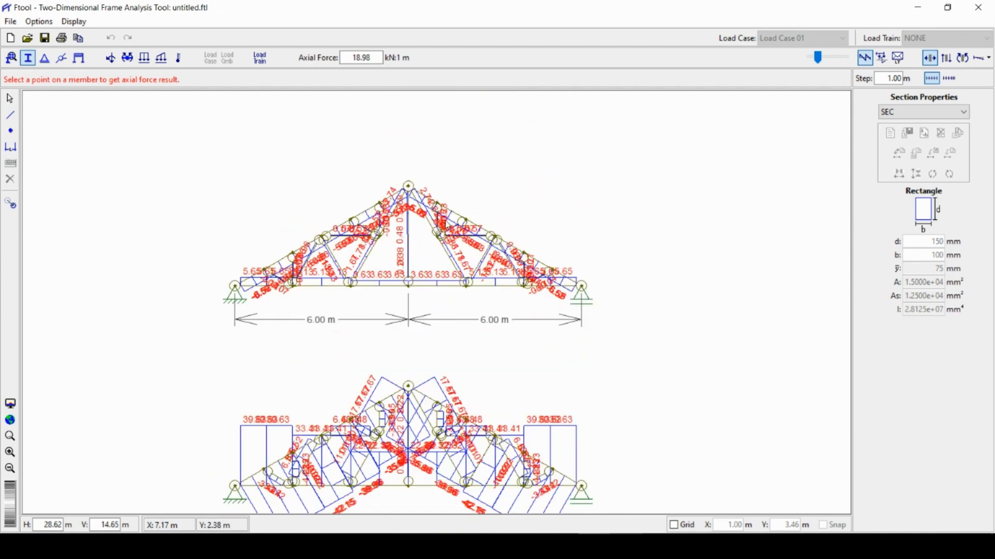
scroll(547, 328, "down", 2)
scroll(464, 405, "up", 3)
left_click_drag(453, 220, 464, 375)
scroll(468, 369, "up", 1)
scroll(406, 288, "up", 2)
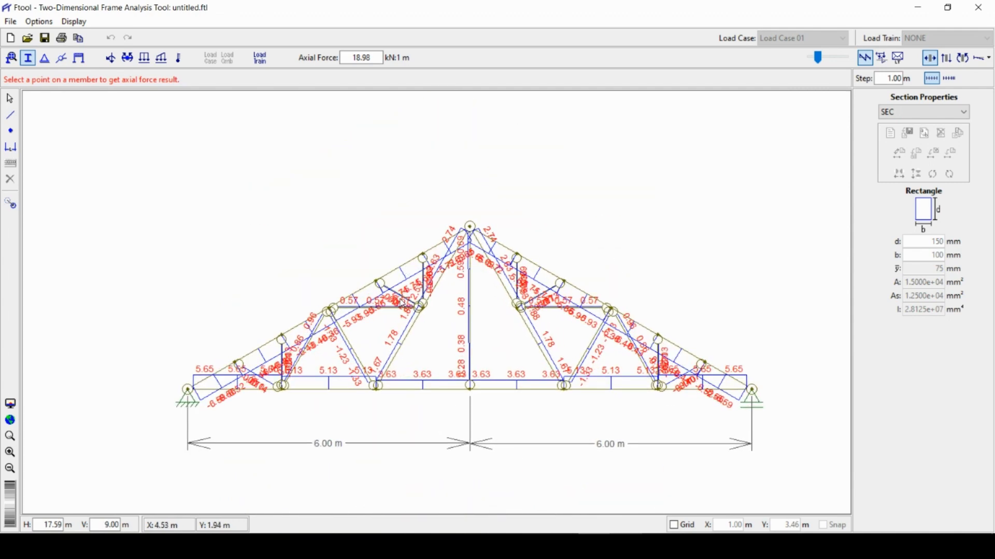
scroll(406, 291, "up", 1)
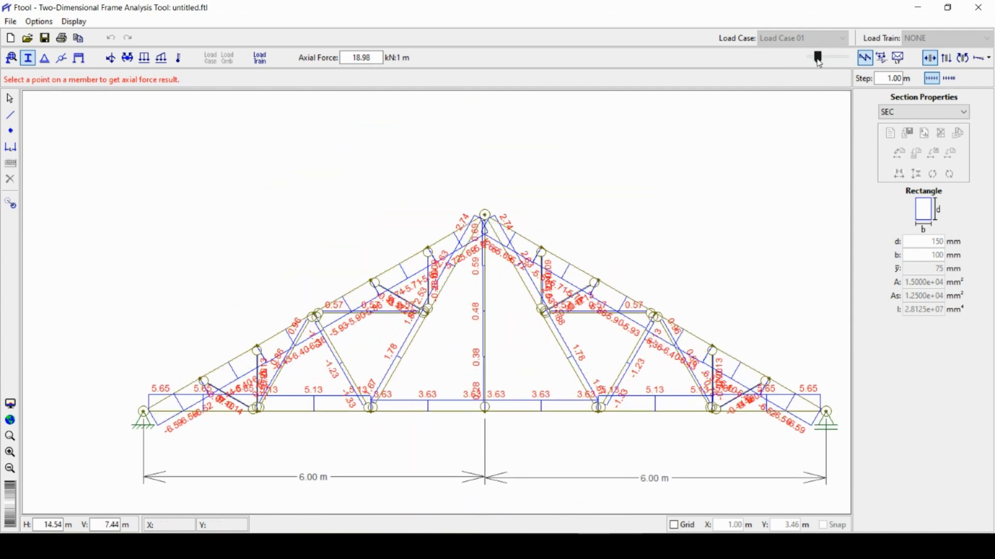
Reduce the result display scale to its minimum so that the axial force diagram lies flat on the members, and leave the result view.
mouse_move(819, 58)
left_mouse_down()
mouse_move(829, 58)
mouse_move(810, 54)
left_mouse_up()
left_click_drag(598, 260, 562, 171)
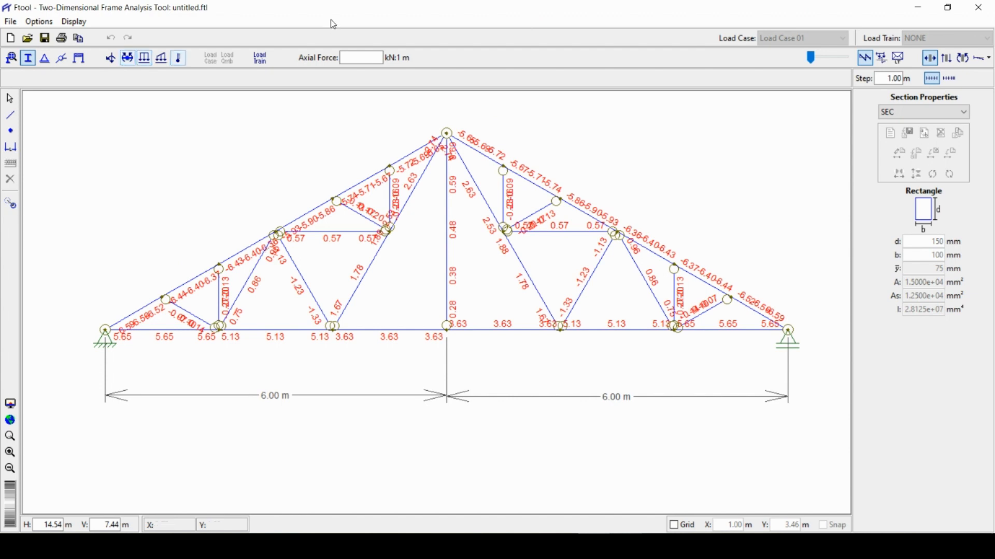
left_click(629, 139)
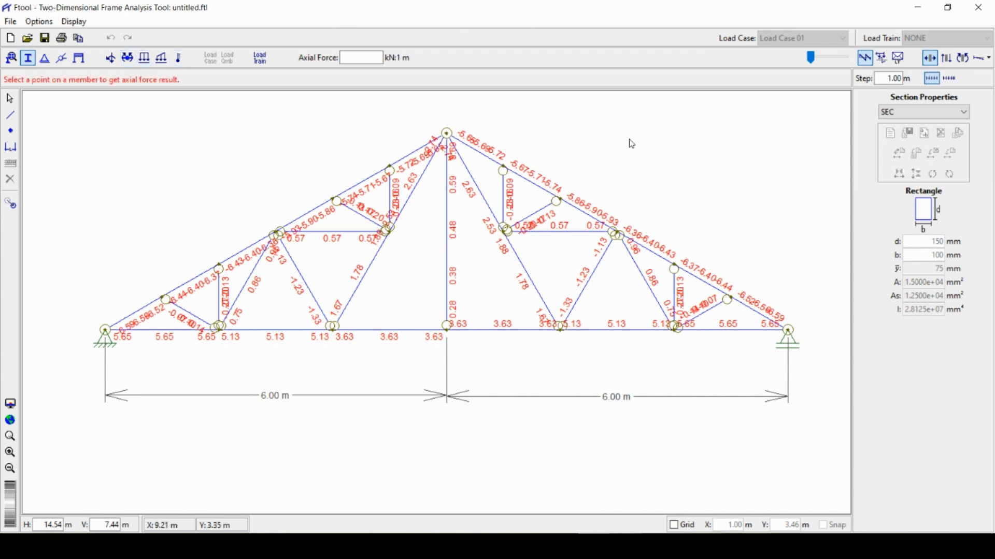
key("Escape")
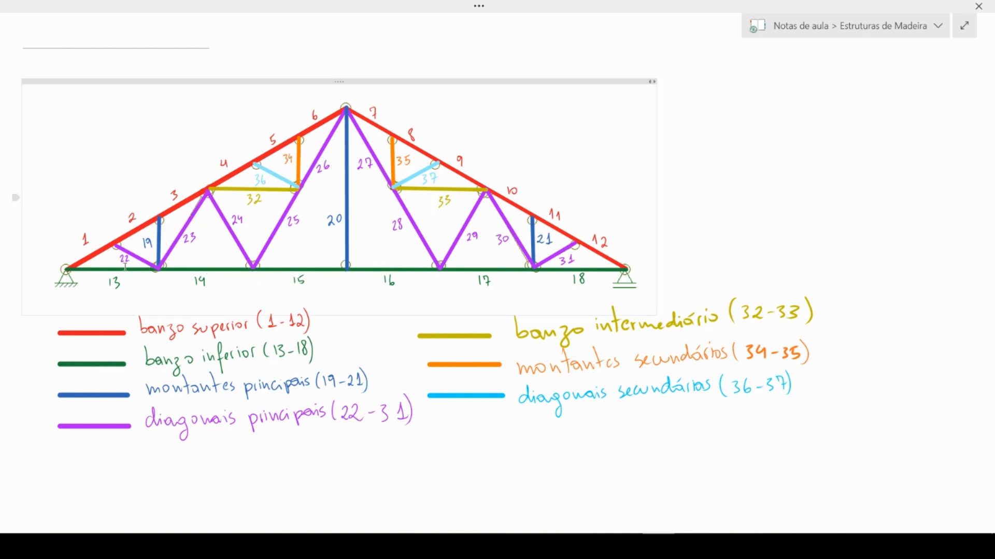
Examine the numbered truss drawing with its colour legend of member groups, and the upper chord bars 1 to 12 listed in the force spreadsheet.
scroll(167, 259, "up", 3)
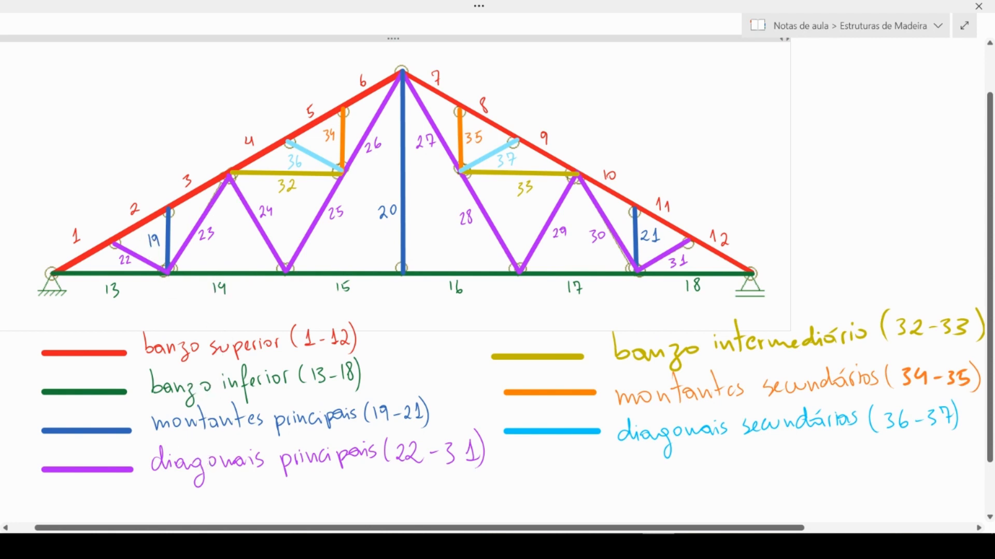
left_click(883, 210)
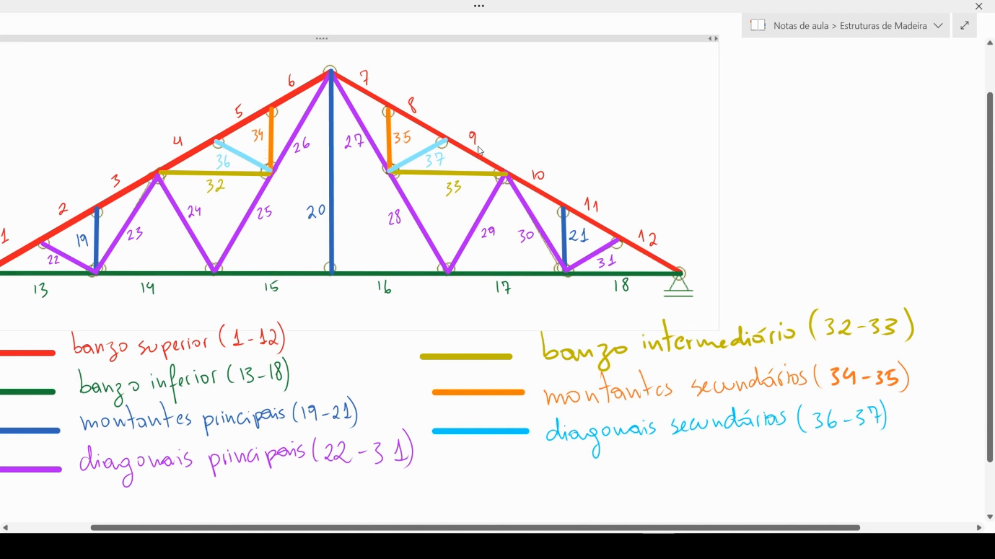
scroll(480, 151, "left", 3)
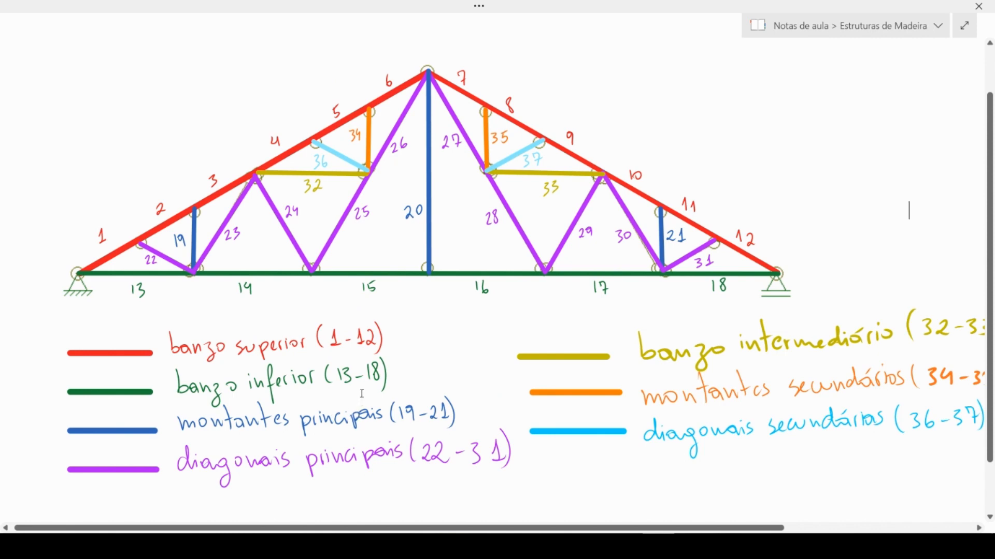
scroll(525, 375, "right", 5)
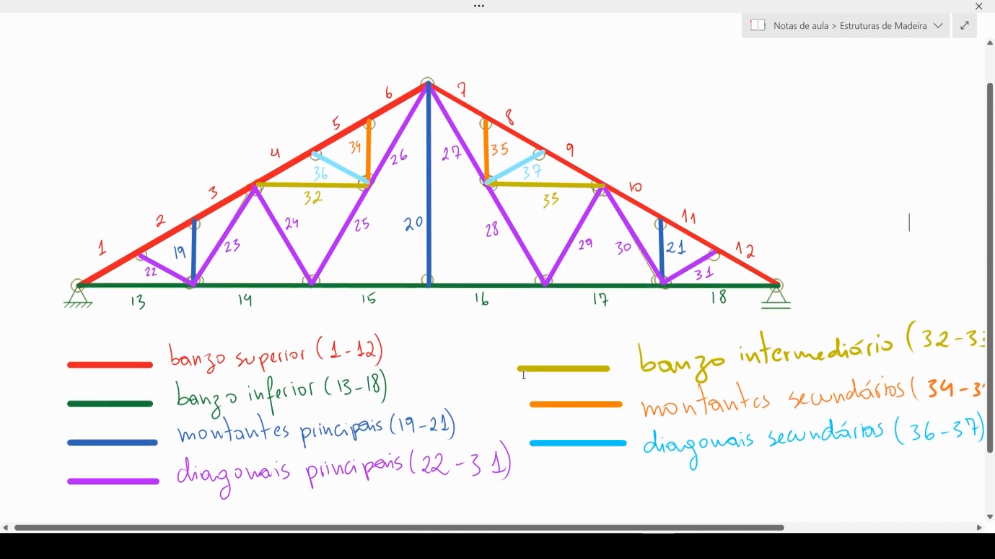
scroll(525, 375, "left", 4)
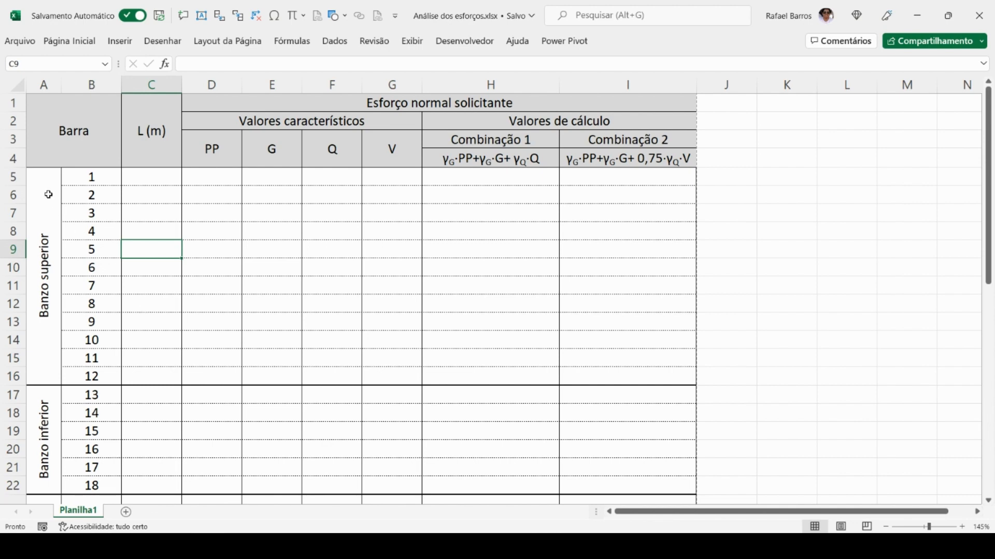
left_click_drag(82, 172, 88, 375)
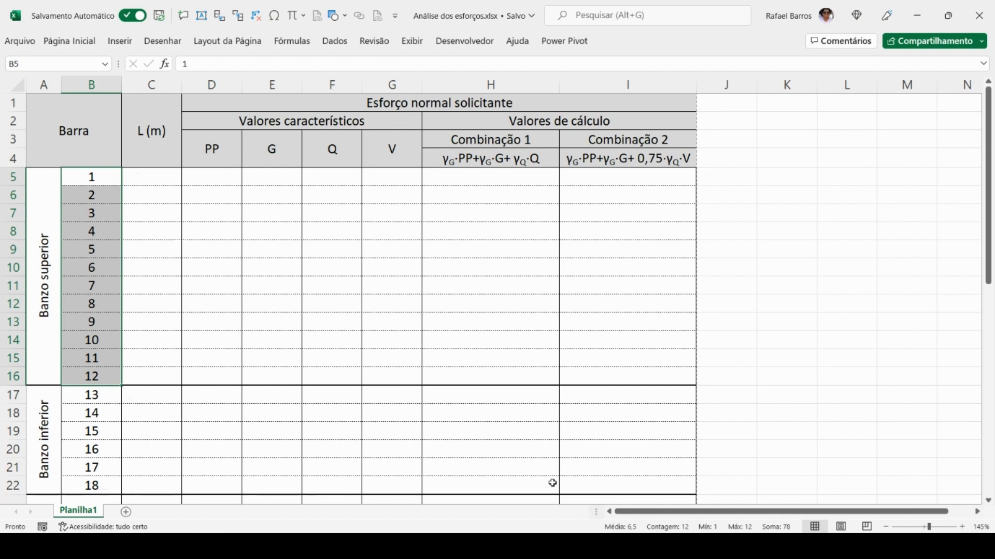
Switch to Ftool and display the truss's axial force diagram with the result display scale at its minimum.
left_click(603, 546)
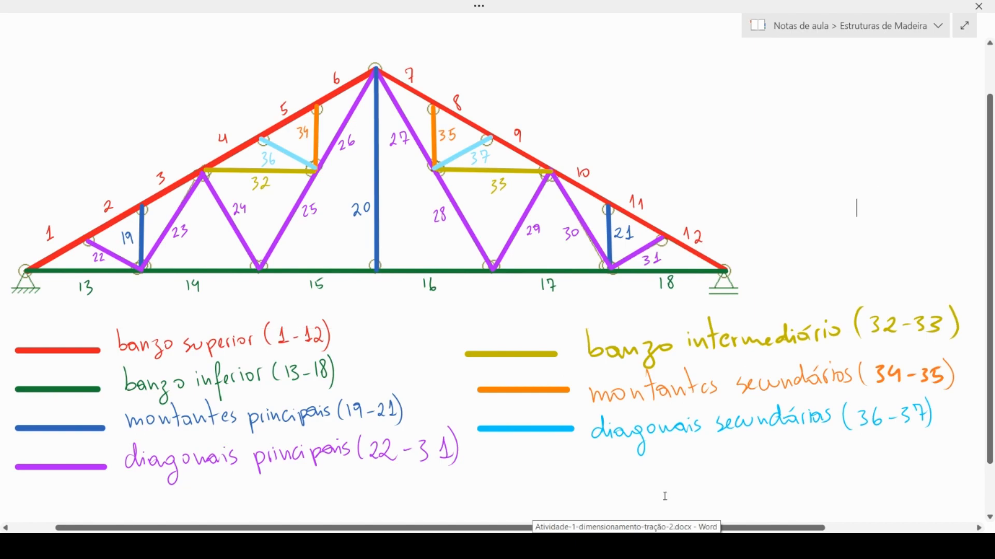
left_click(651, 547)
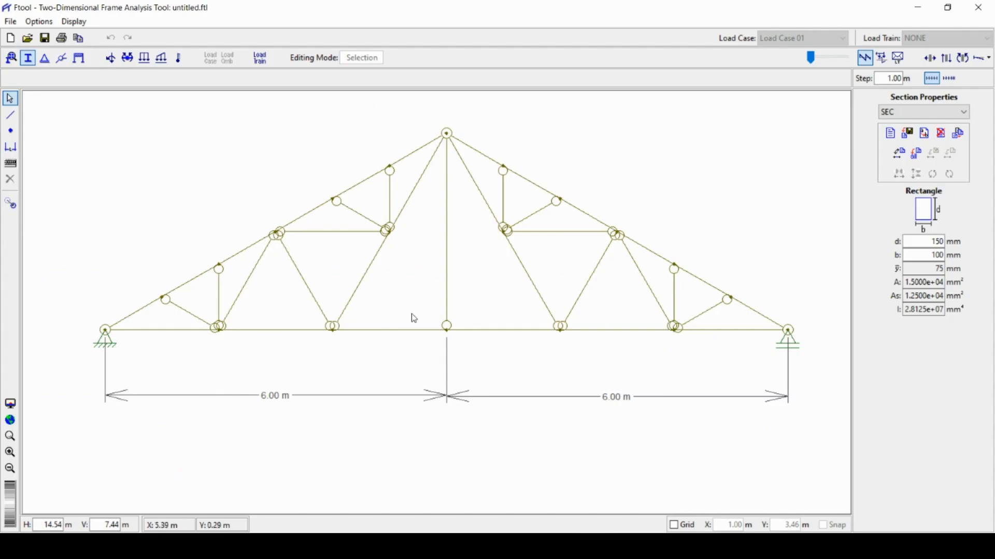
left_click_drag(447, 282, 405, 299)
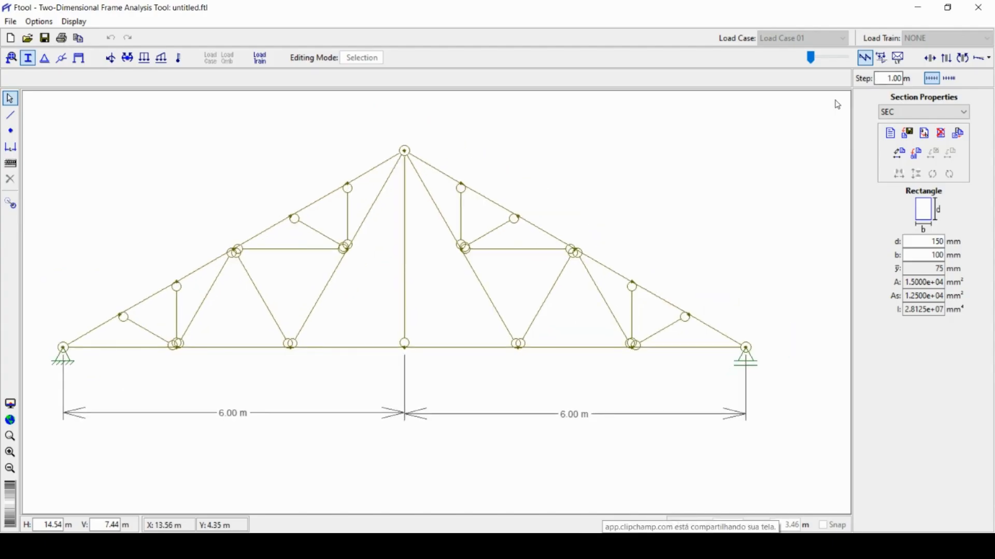
left_click(929, 60)
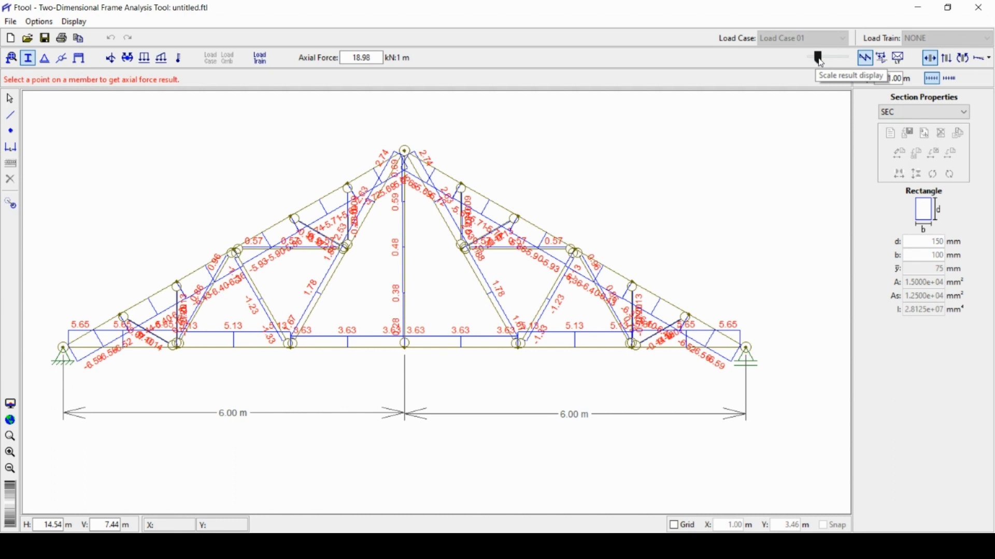
left_click_drag(820, 58, 798, 62)
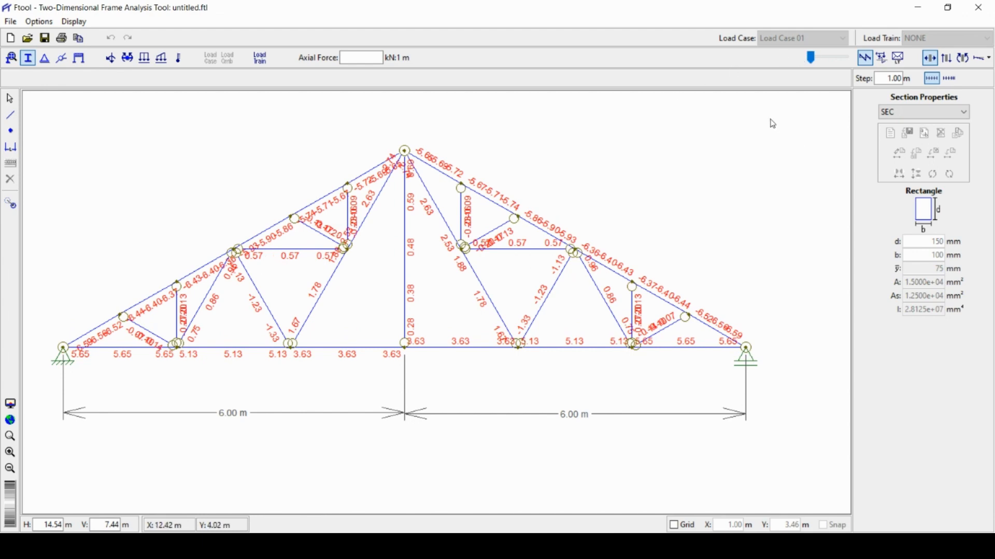
Inspect the axial force values on the truss's left half and check the available text display sizes.
scroll(171, 294, "up", 2)
scroll(168, 293, "up", 1)
scroll(133, 280, "down", 2)
left_click_drag(130, 269, 258, 283)
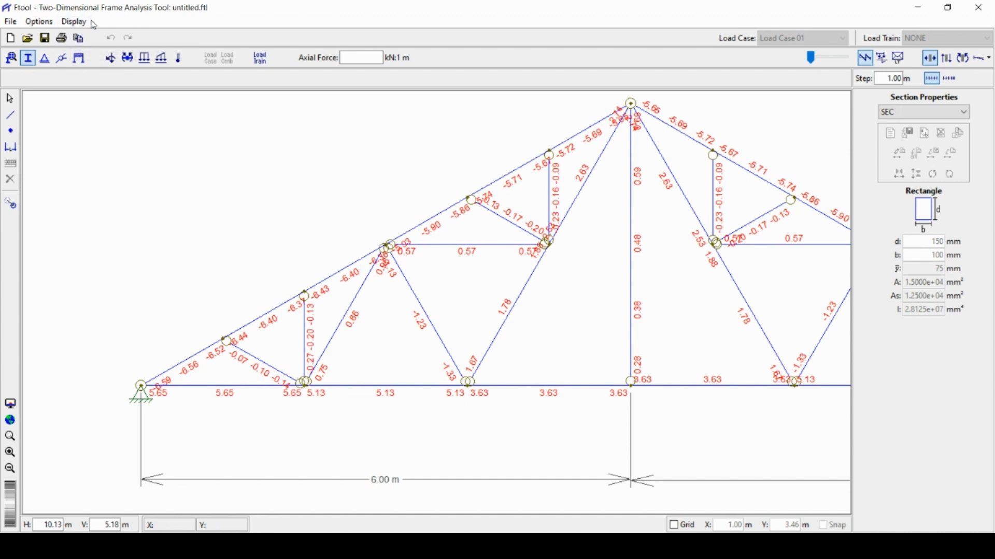
left_click(74, 21)
mouse_move(41, 23)
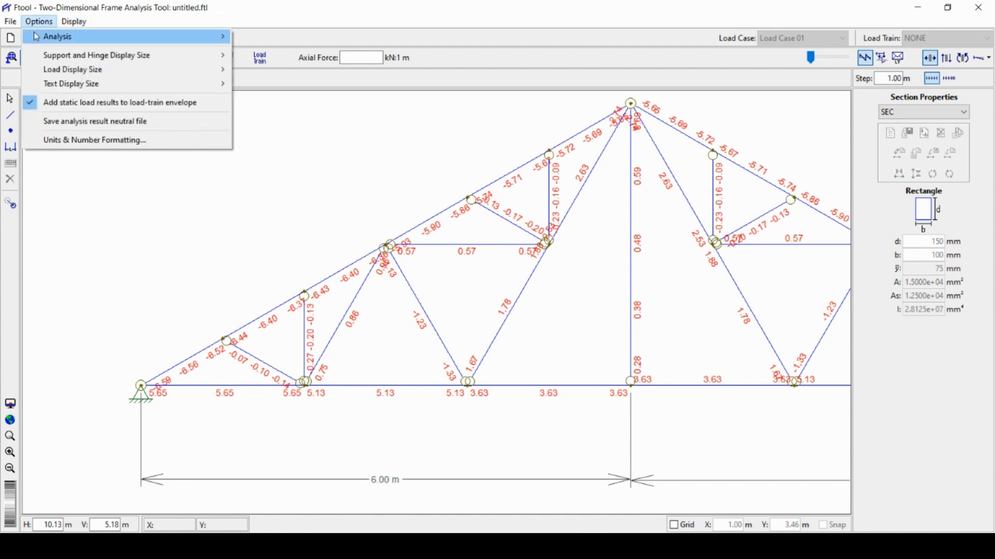
mouse_move(83, 84)
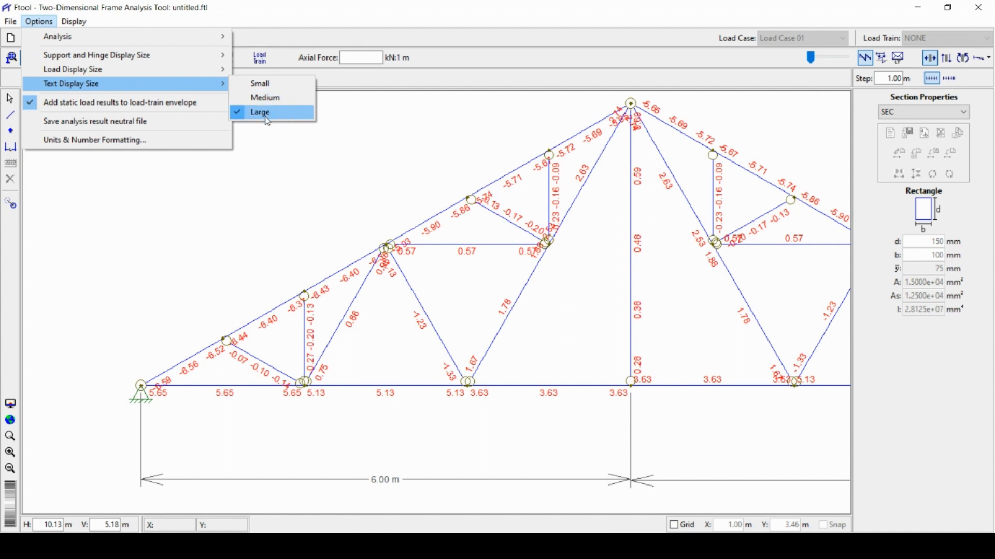
left_click(283, 156)
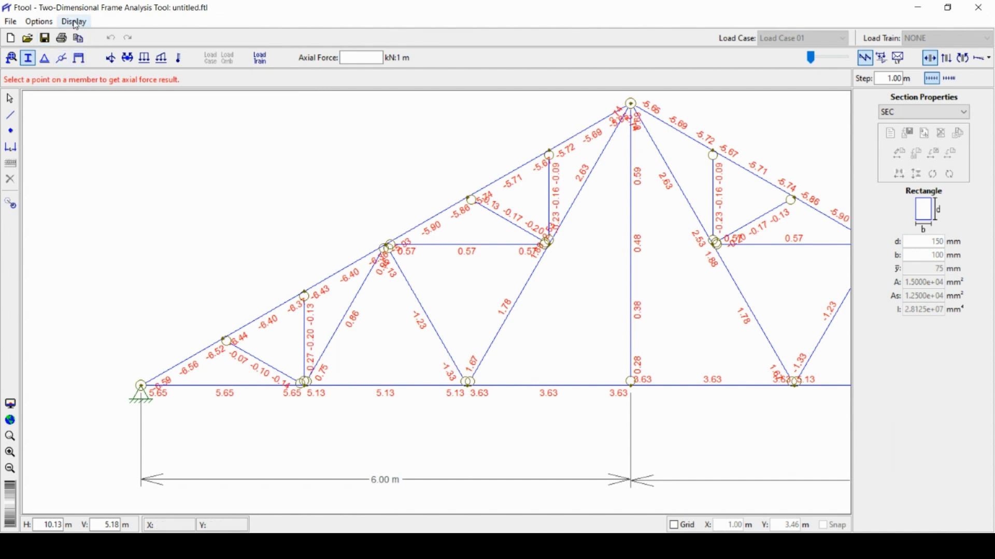
Turn on Transversal Values so the axial force values are written across the members, and inspect the truss's left half.
left_click(75, 23)
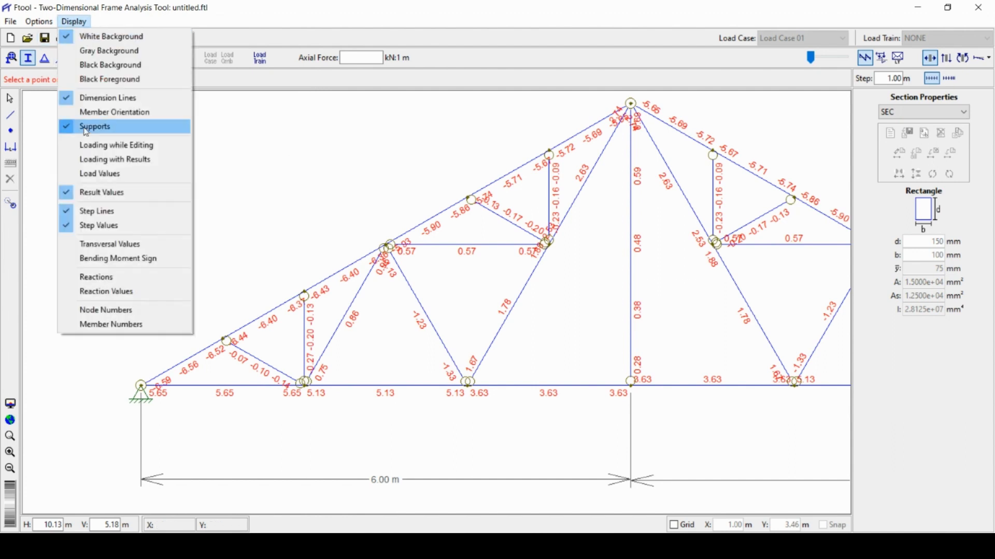
left_click(128, 251)
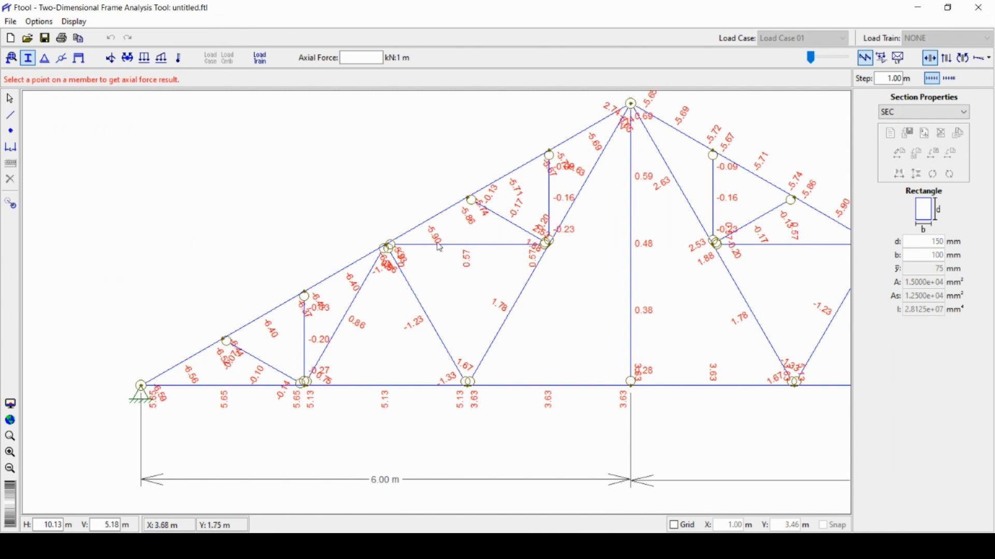
scroll(316, 301, "down", 1)
scroll(239, 356, "up", 3)
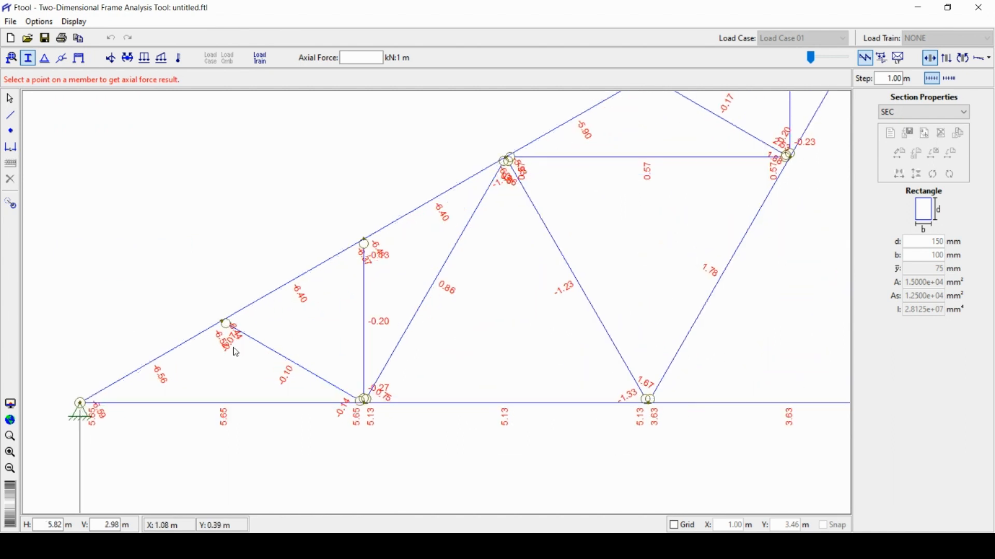
scroll(204, 317, "down", 2)
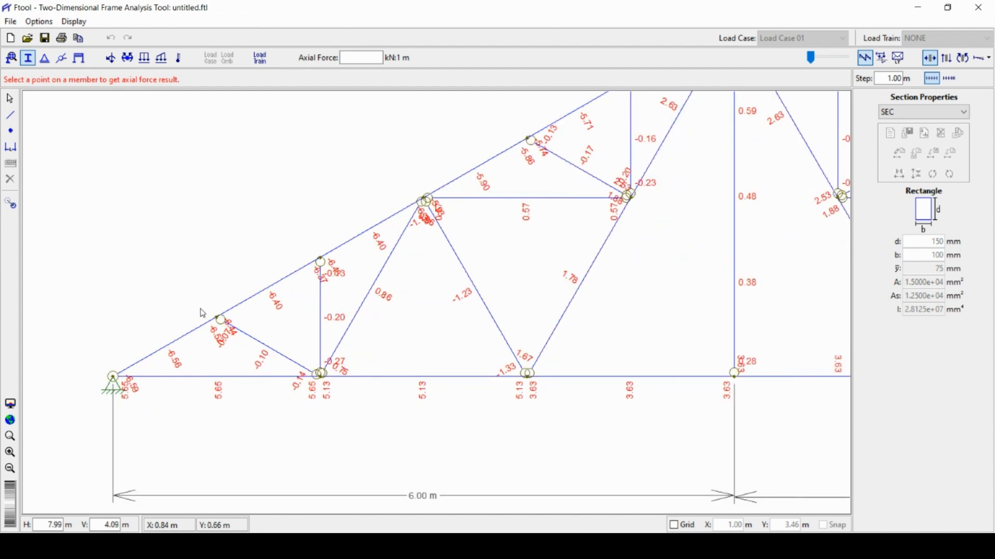
left_click_drag(570, 286, 499, 289)
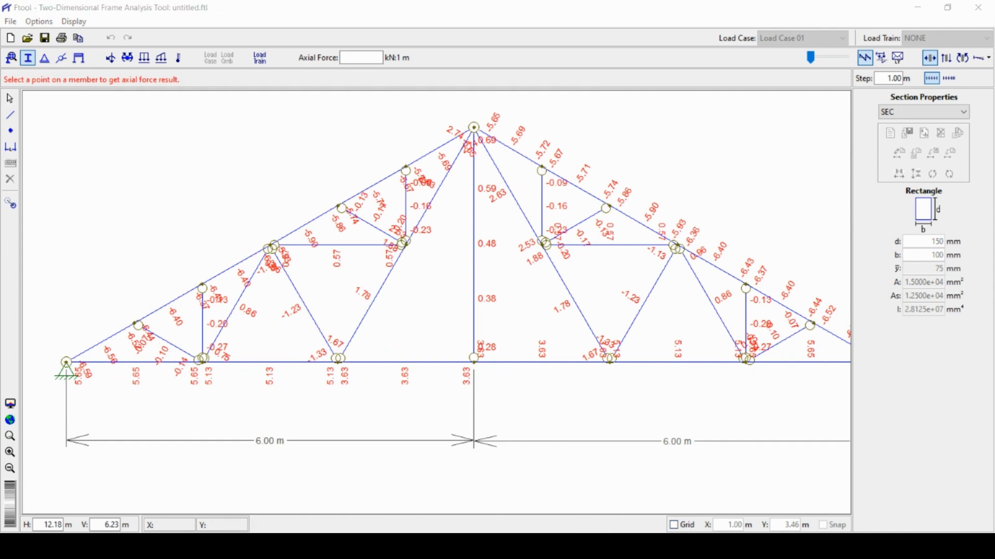
Check the numbered truss drawing, return to Ftool, and place its window side by side with the force analysis spreadsheet.
left_click(243, 546)
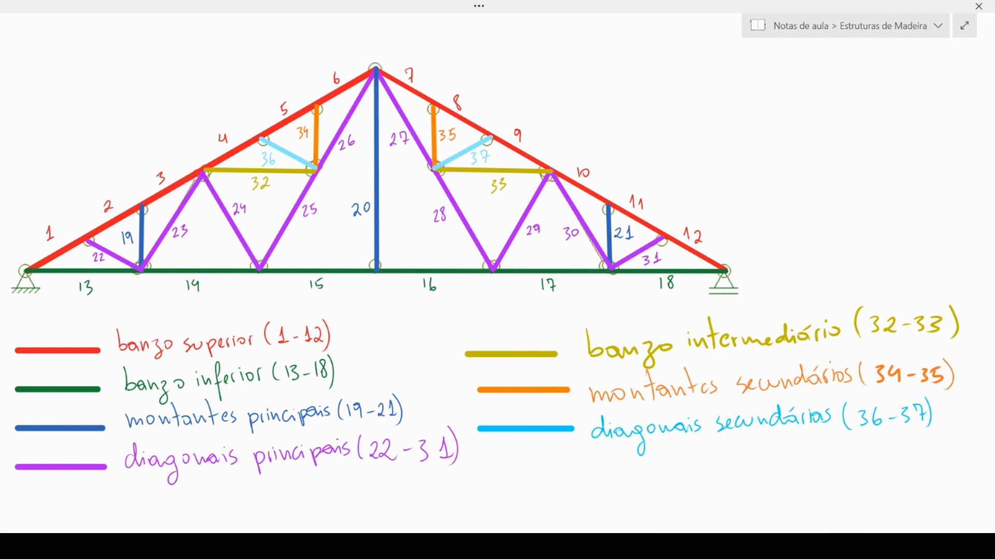
left_click(637, 546)
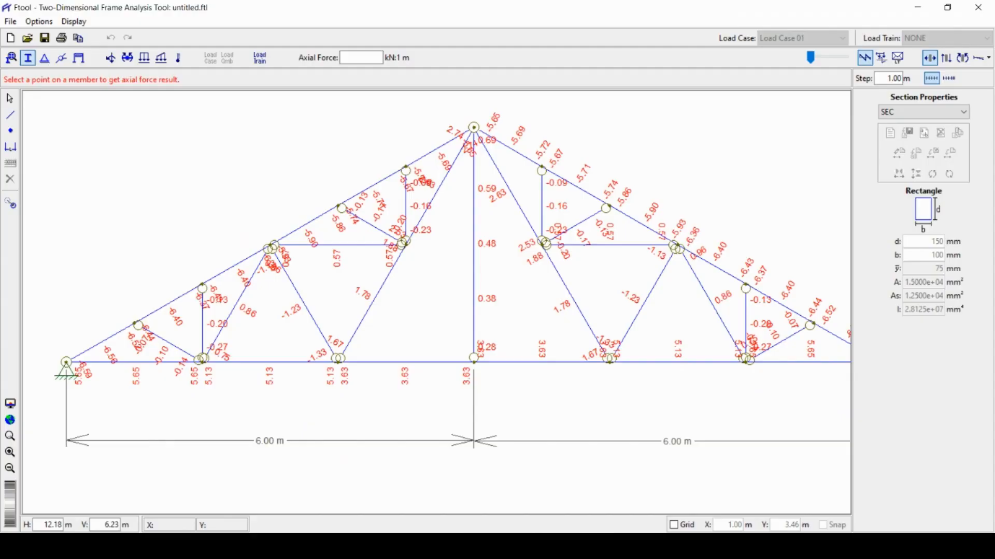
scroll(73, 355, "up", 3)
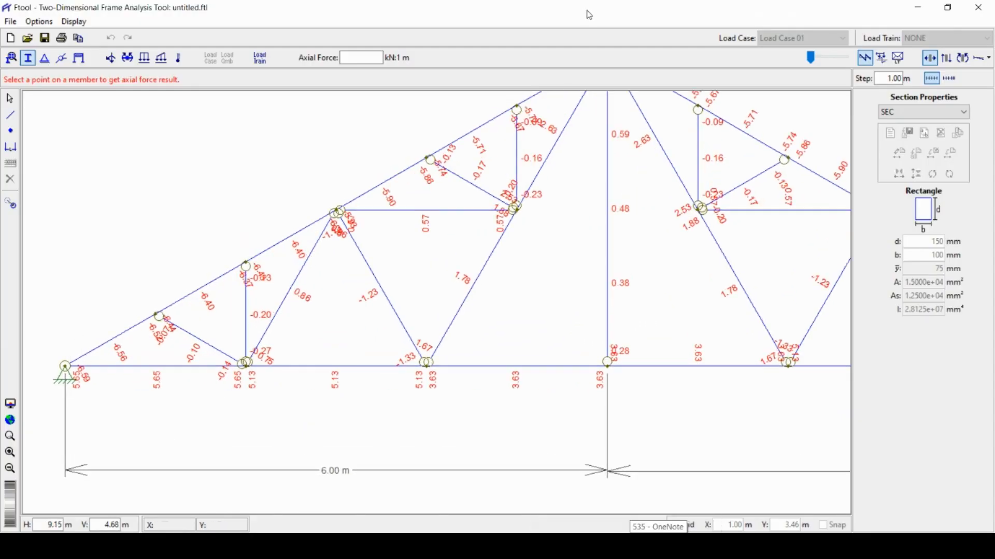
left_click_drag(589, 15, 3, 11)
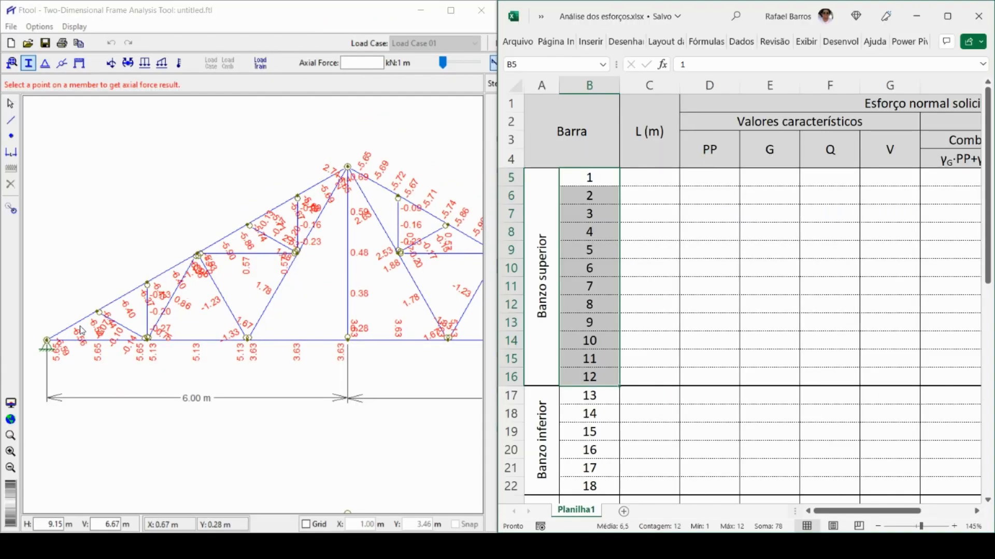
Enter the PP forces of bars 1 to 12: -6,56; -6,4; -6,4; -5,9; -5,71; -5,69; -5,69; -5,71; -5,9; -6,4; -6,4; -5,56.
scroll(79, 331, "up", 5)
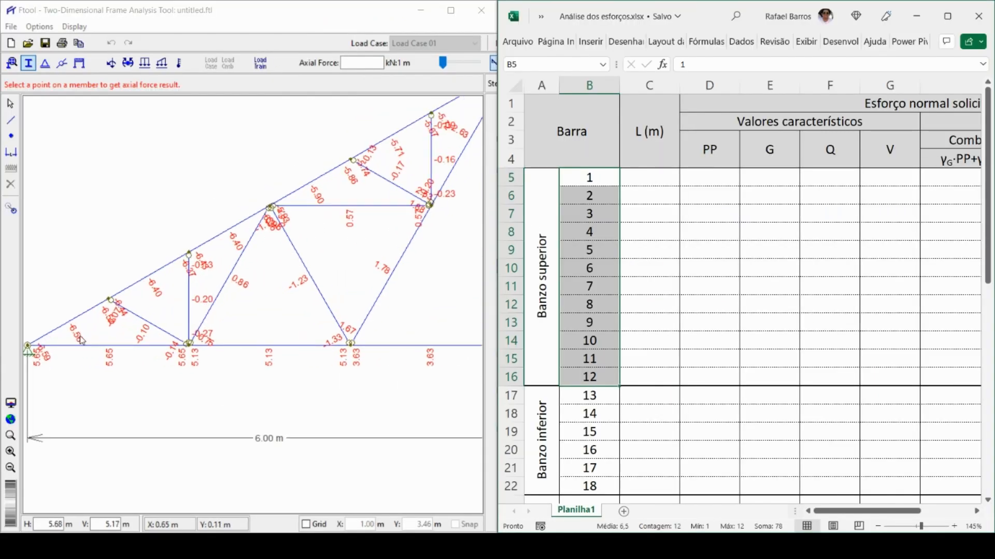
left_click(674, 185)
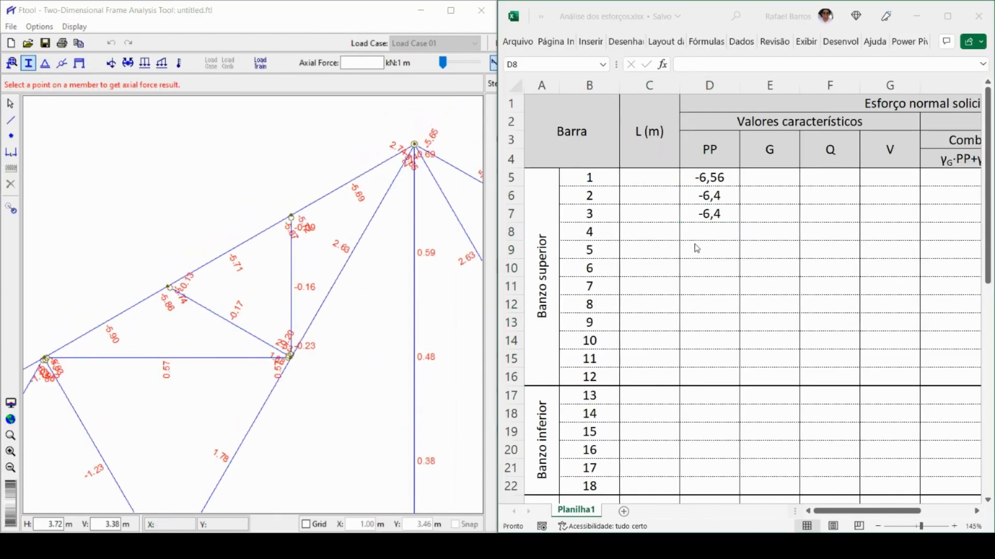
left_click(695, 235)
type("-5,9")
key("Return")
type("-5,71")
key("Return")
type("-5,69")
key("Return")
type("-5,69")
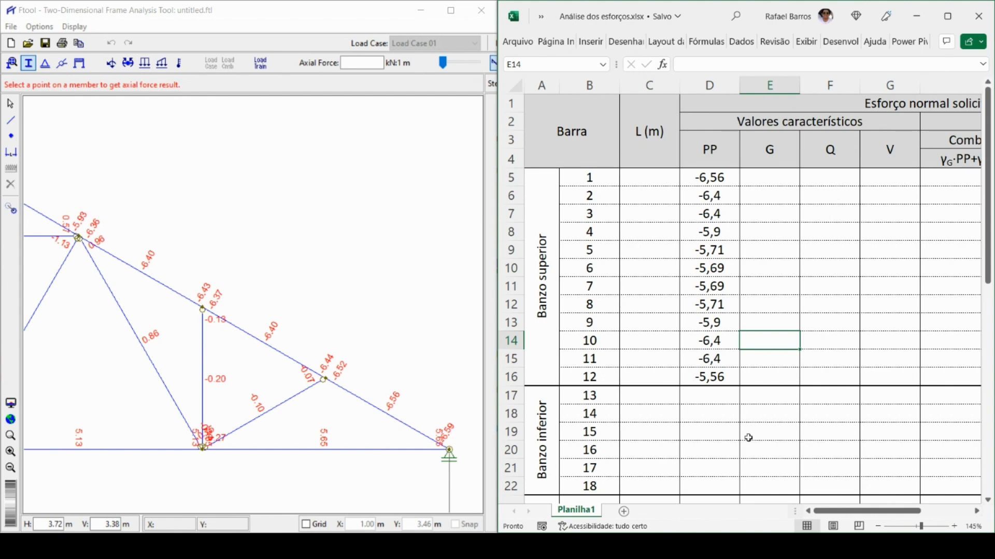
Compare the spreadsheet's PP, G, Q and V load columns with the separate truss diagrams in Ftool.
scroll(790, 351, "down", 1)
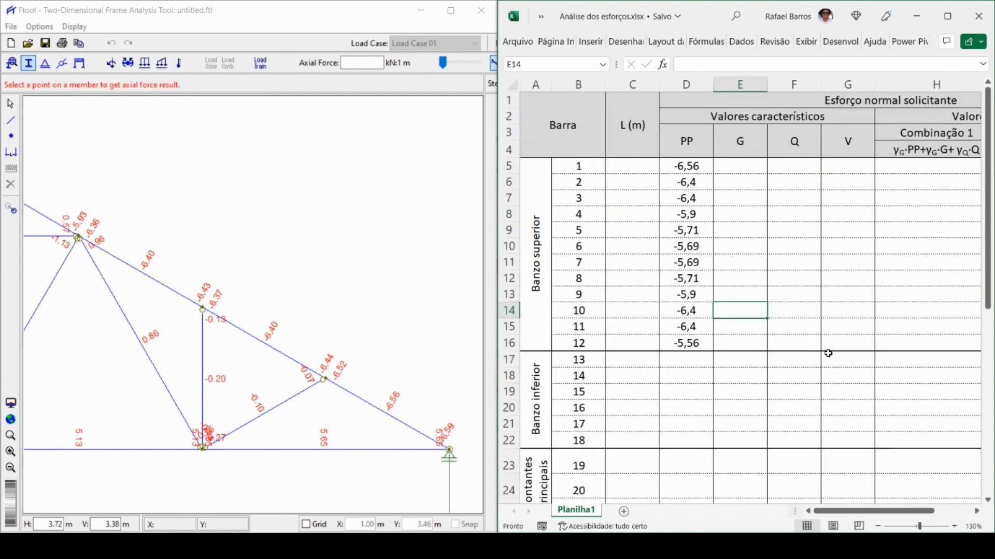
left_click_drag(870, 511, 892, 511)
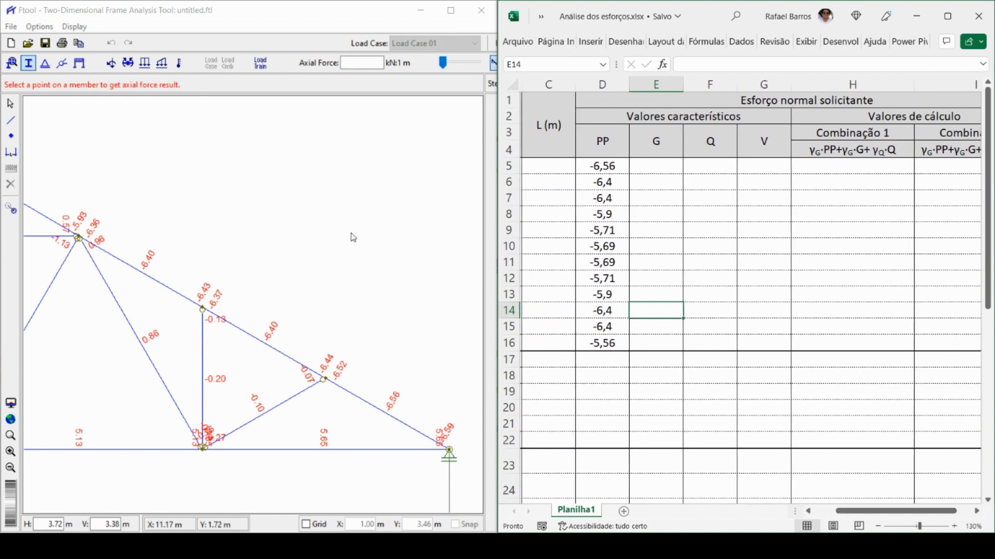
scroll(382, 225, "down", 2)
left_click_drag(202, 246, 472, 392)
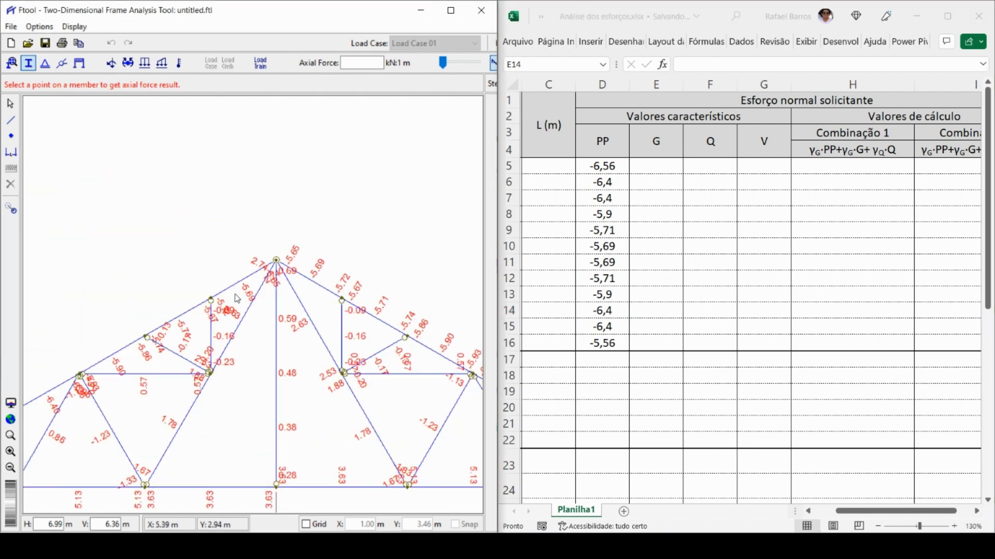
scroll(235, 299, "down", 2)
left_click_drag(238, 324, 246, 217)
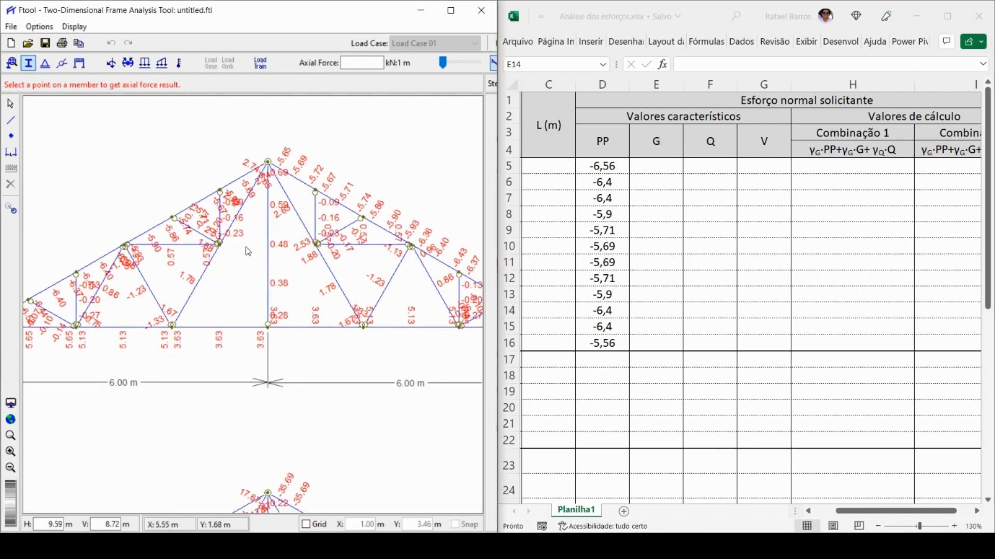
left_click(613, 142)
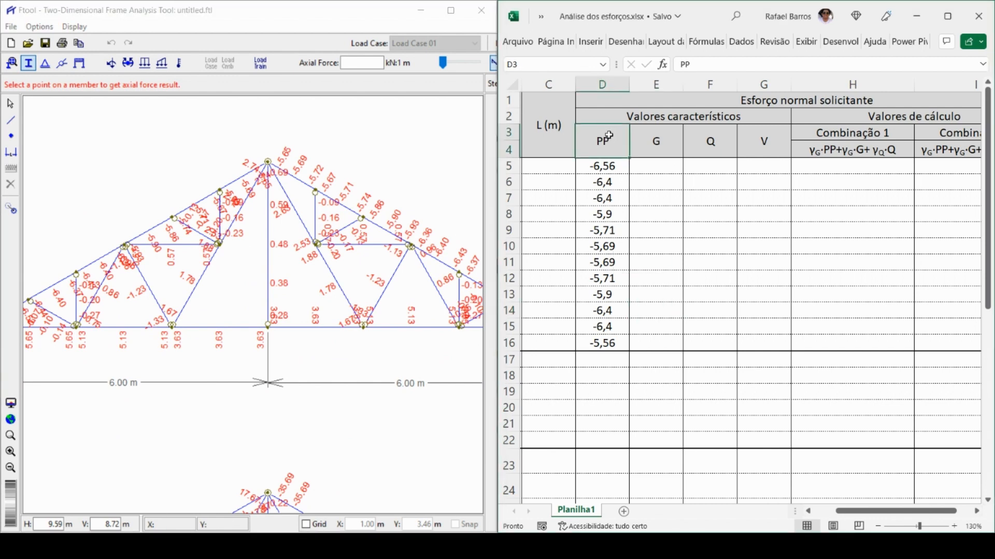
left_click(659, 168)
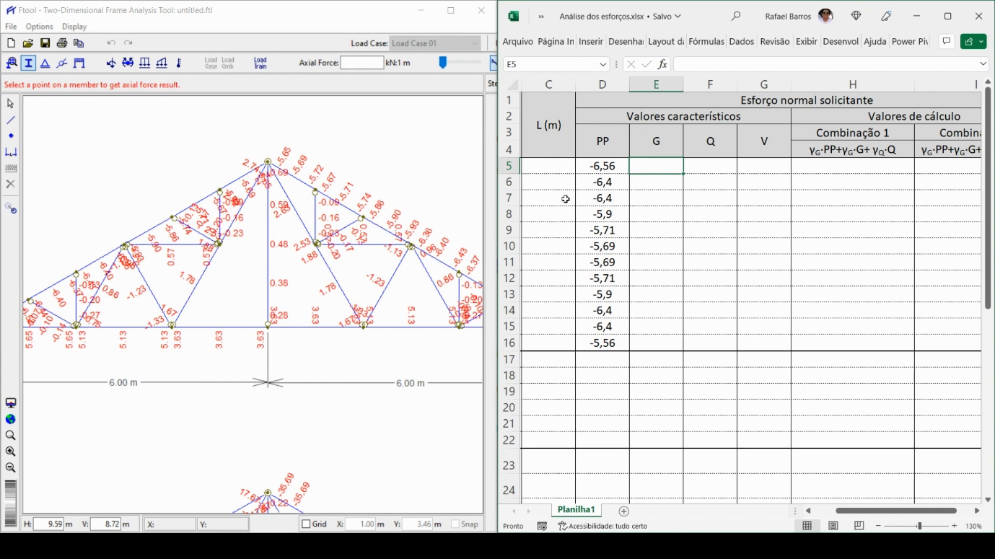
left_click_drag(243, 339, 316, 160)
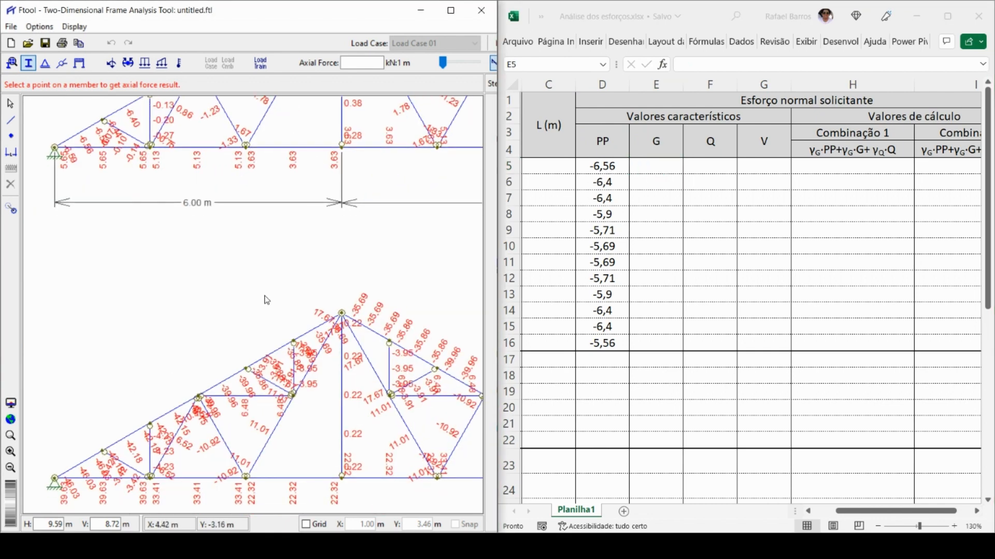
left_click_drag(265, 296, 262, 260)
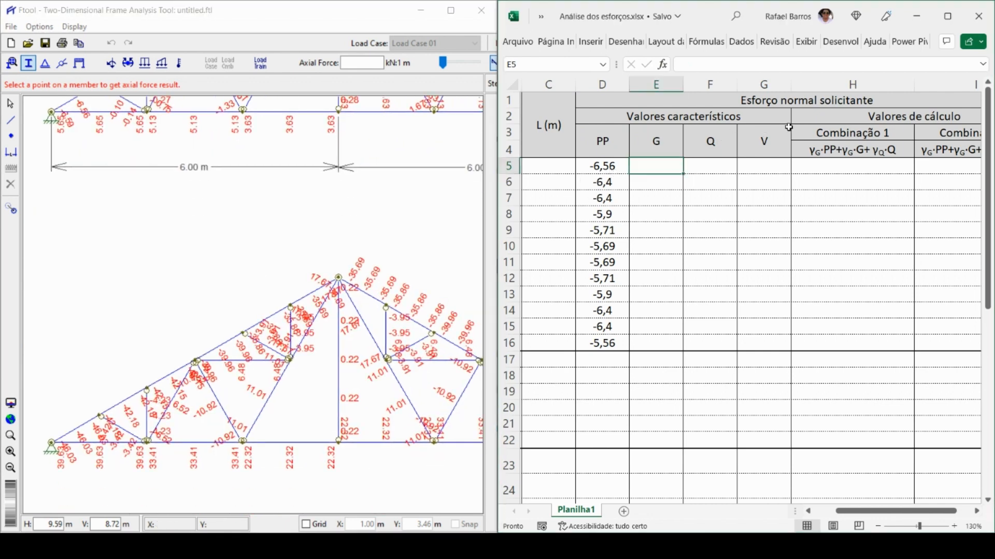
left_click(779, 135)
left_click_drag(203, 274, 230, 394)
left_click_drag(221, 189, 106, 297)
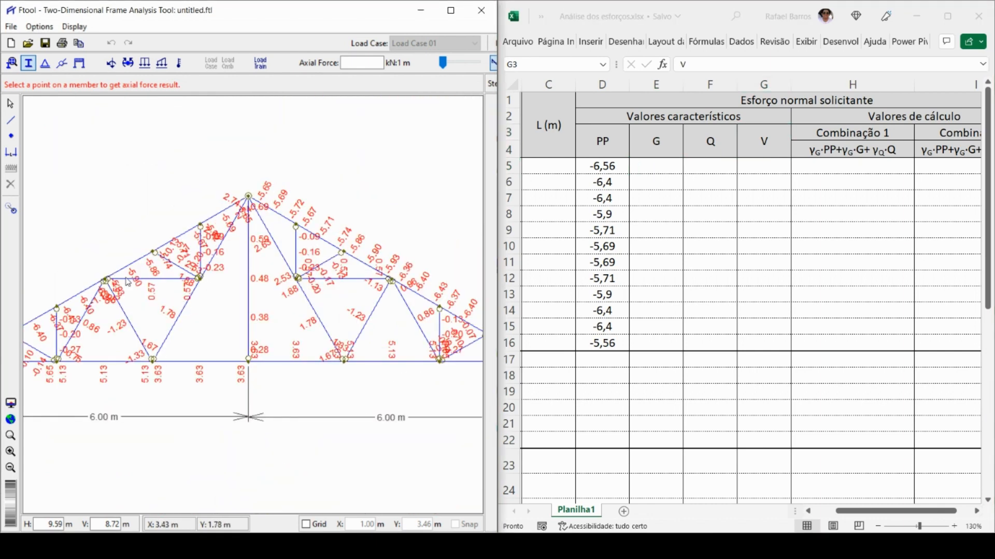
Enter the PP forces of the bottom chord bars 13 to 18: 5,65; 5,13; 3,63; 3,63; 5,13; 5,65.
scroll(126, 280, "up", 1)
left_click(602, 360)
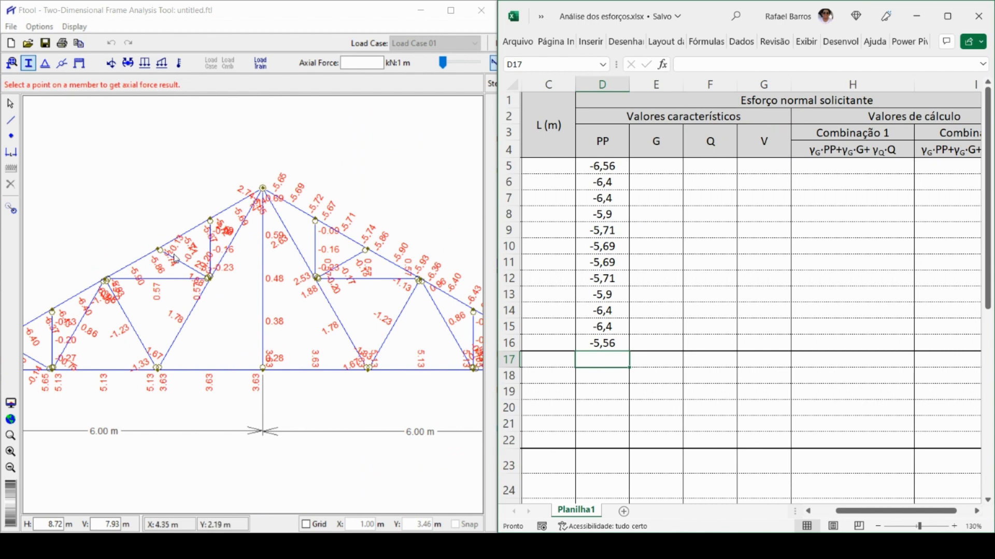
scroll(390, 253, "up", 1)
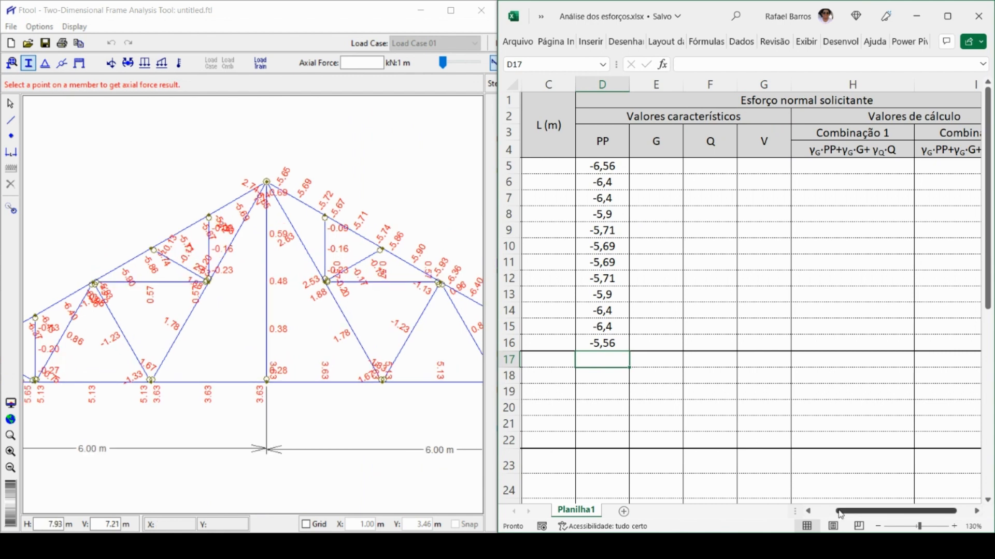
left_click_drag(848, 512, 827, 511)
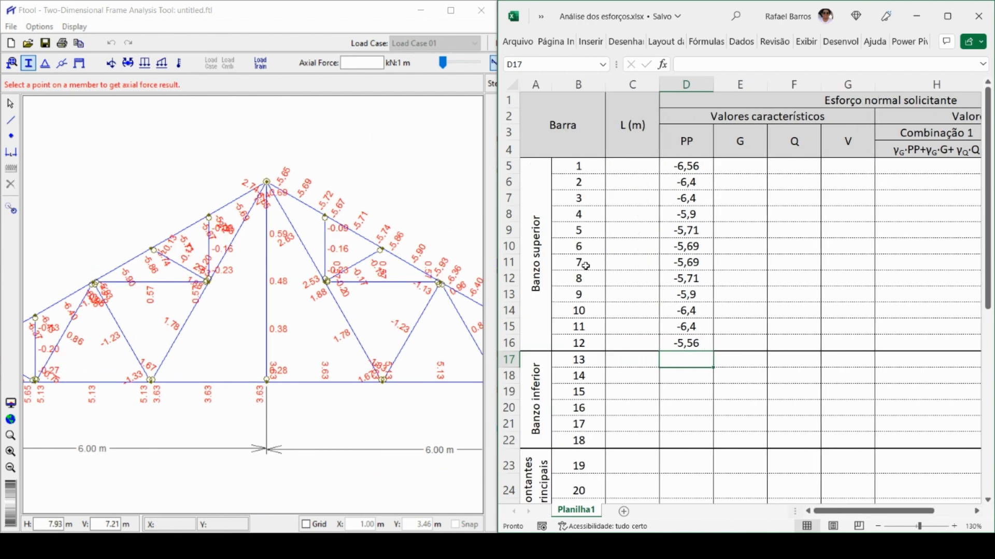
left_click(482, 546)
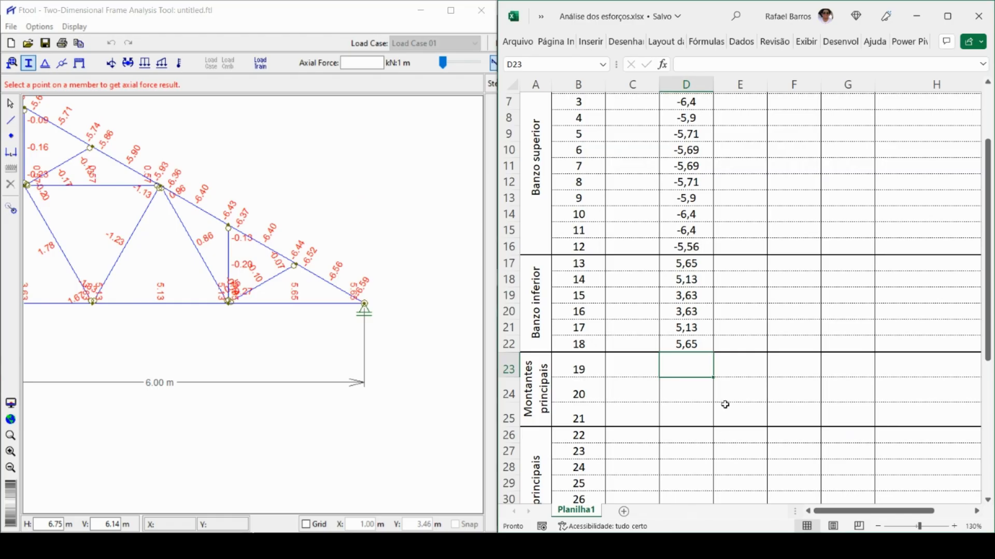
Enter the PP forces of the main vertical bars 19 to 21: -0,2; 0,59; -0,2.
scroll(724, 405, "down", 2)
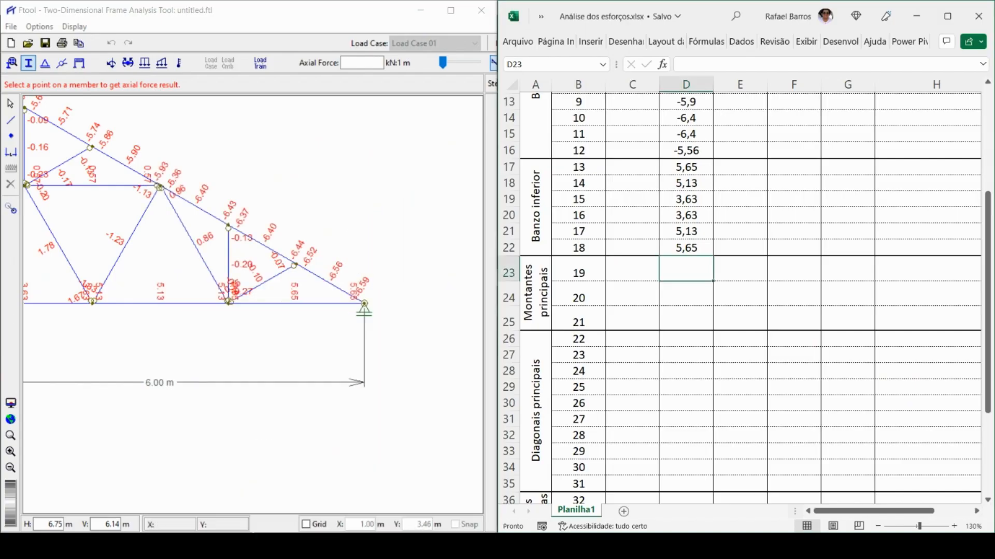
scroll(237, 287, "up", 5)
type("-0,2")
key("Return")
type("0,59")
key("Return")
type("-0,2")
key("Return")
Enter the PP forces of the main diagonal bars 22 to 26: -0,1; 0,86; -1,23; 1,78; 2,63.
type("-0,1 0,86 ")
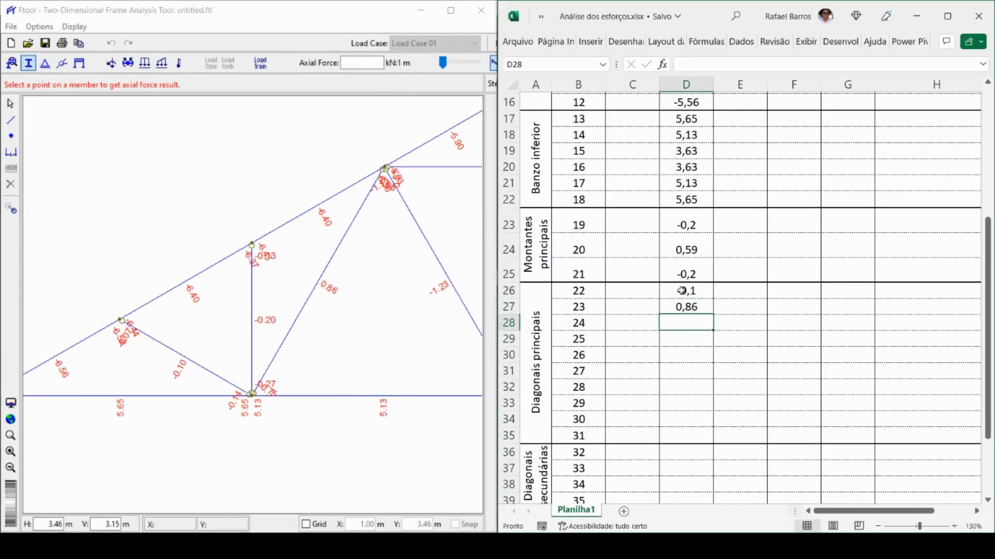
type("-1,23 1,78")
key("Return")
type("2")
type(",63")
key("Return")
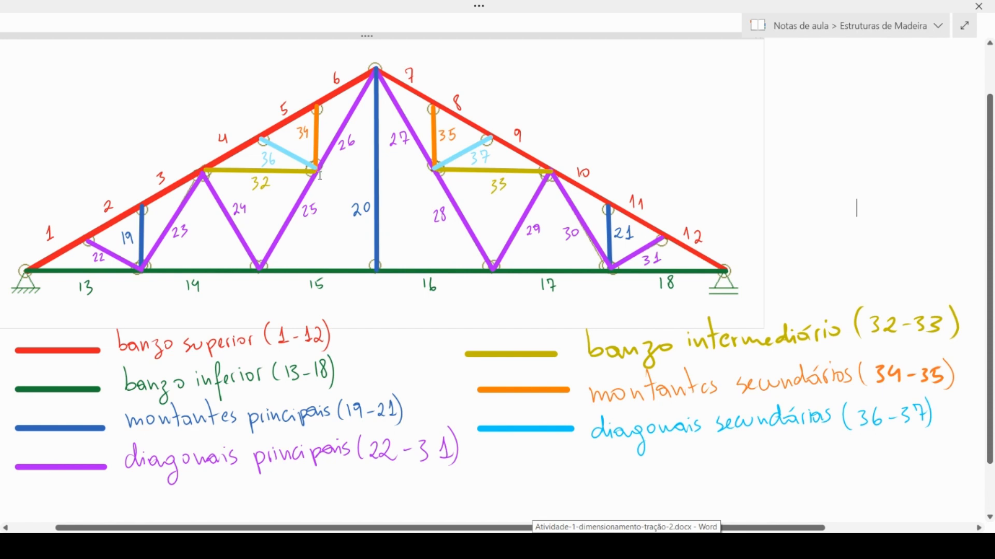
Check the diagonals' numbering on the numbered truss drawing and enter the PP forces of bars 27 to 30: 2,63; 1,78; -1,23; 0,86.
scroll(313, 196, "up", 5, "ctrl")
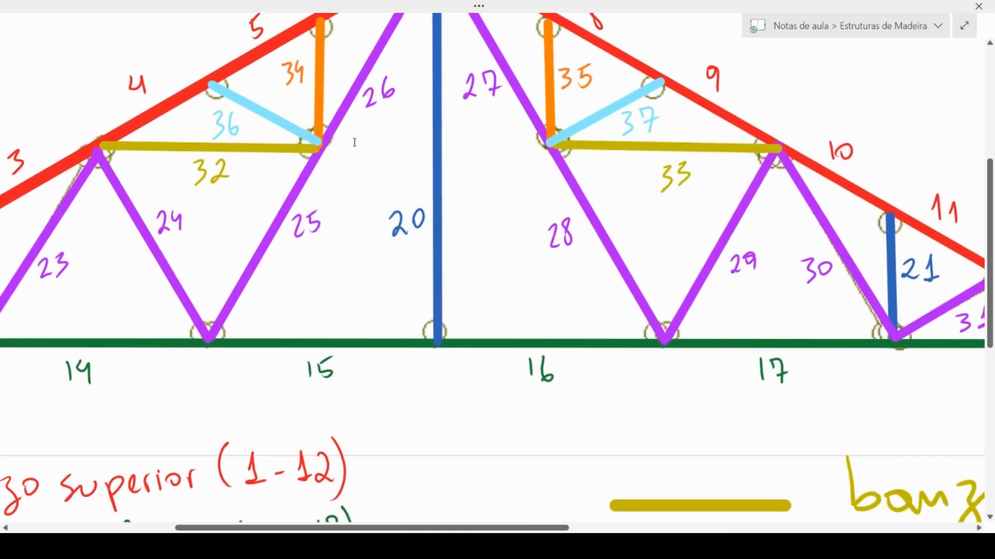
scroll(354, 170, "up", 2)
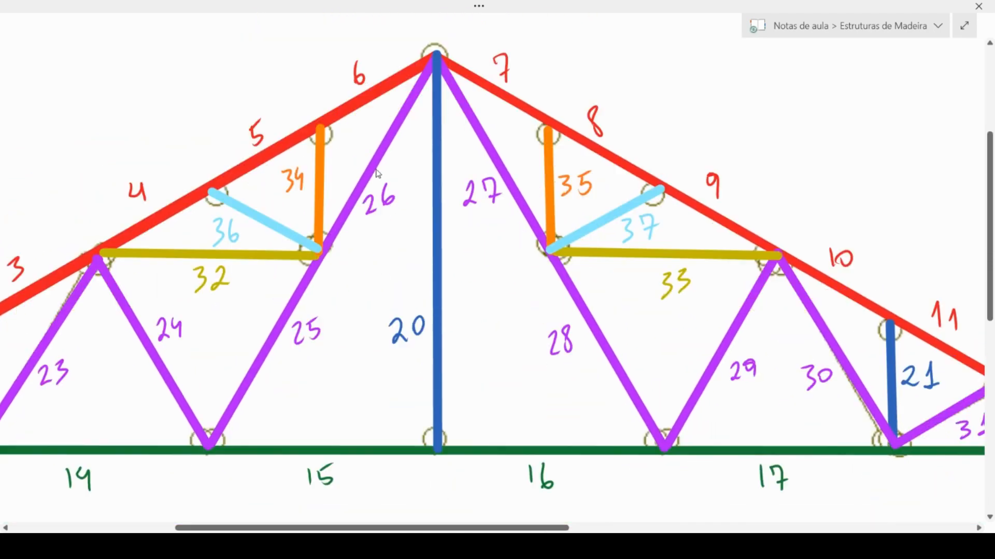
scroll(337, 183, "down", 1)
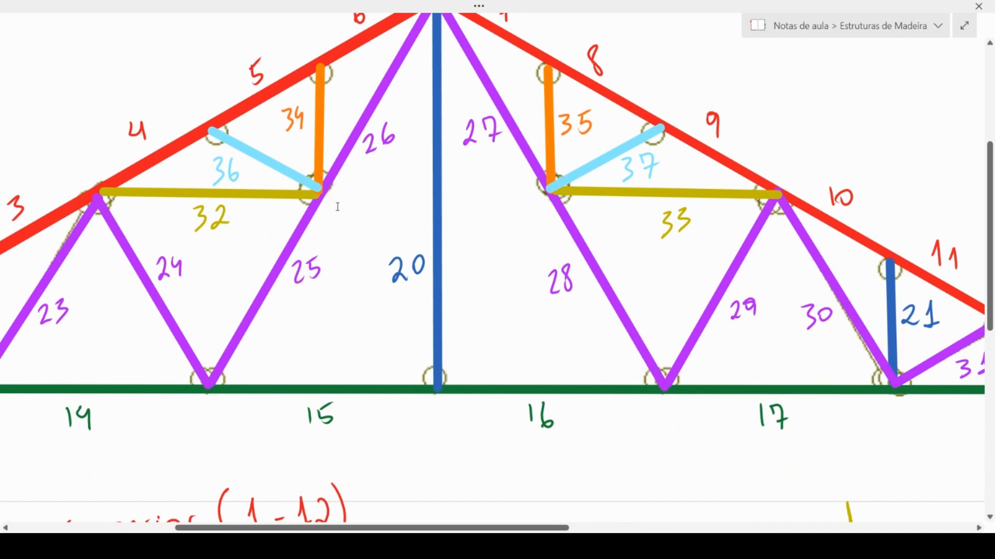
scroll(359, 166, "up", 1)
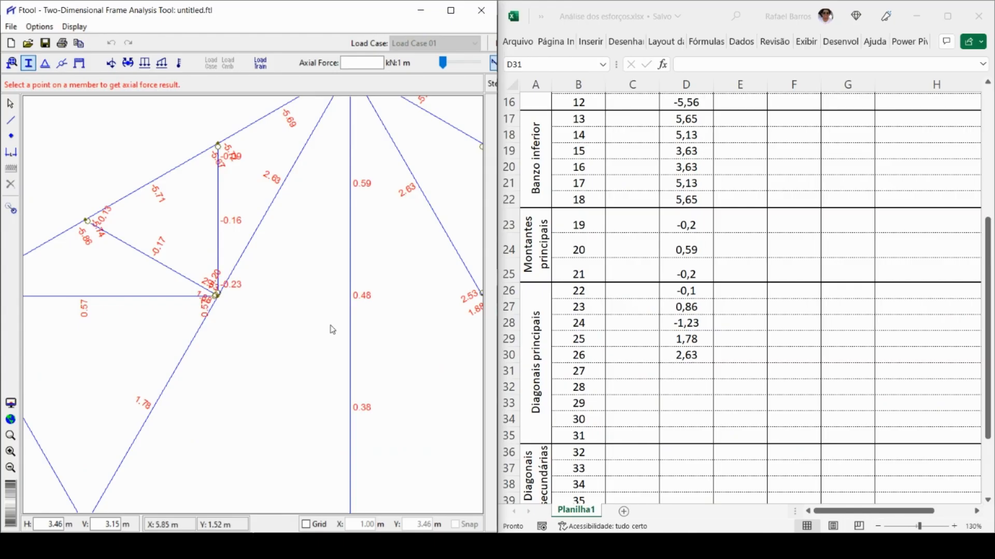
type("2,63")
key("Return")
type("1,78")
key("Return")
type("-1,23")
key("Return")
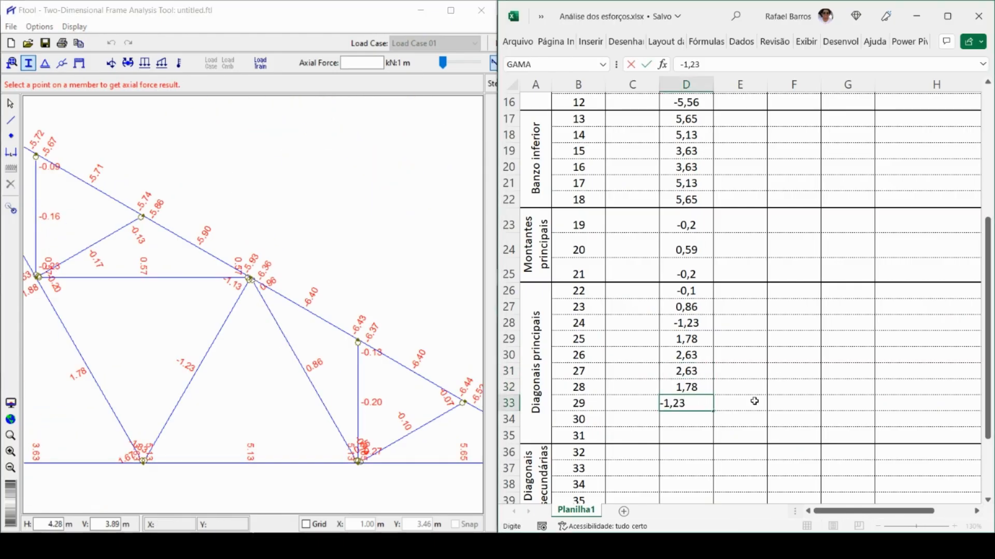
type("0,86")
key("Return")
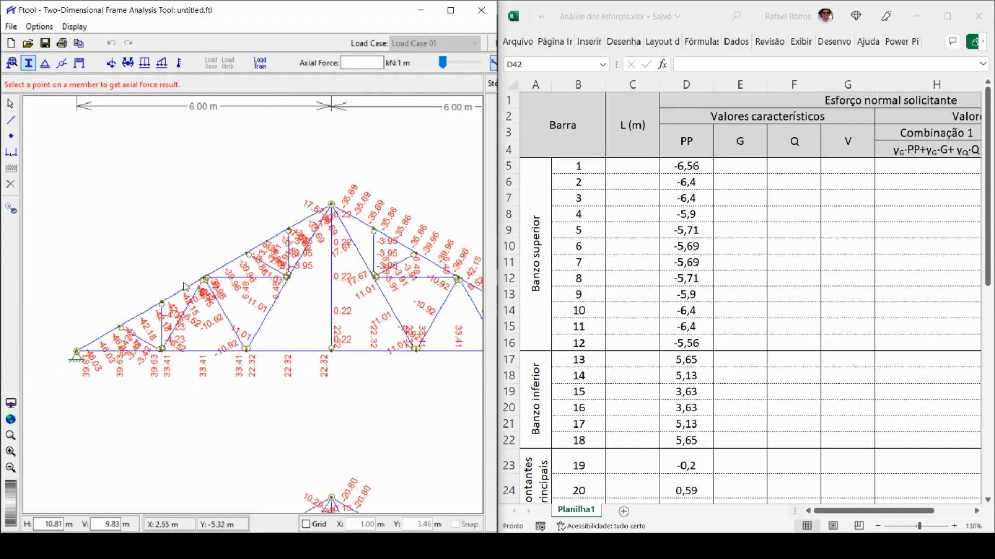
Read the second truss and enter the G forces of bars 1 to 9: -46,03; -42,18; -42,15; -39,96; -35,86; -35,69; -35,69; -35,86; -39,96.
scroll(185, 286, "up", 1)
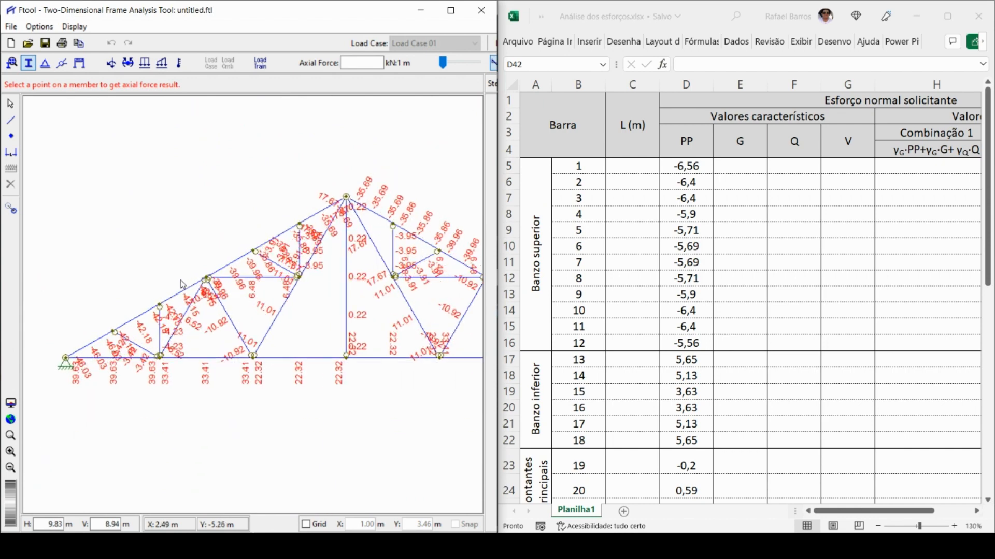
scroll(99, 344, "up", 10)
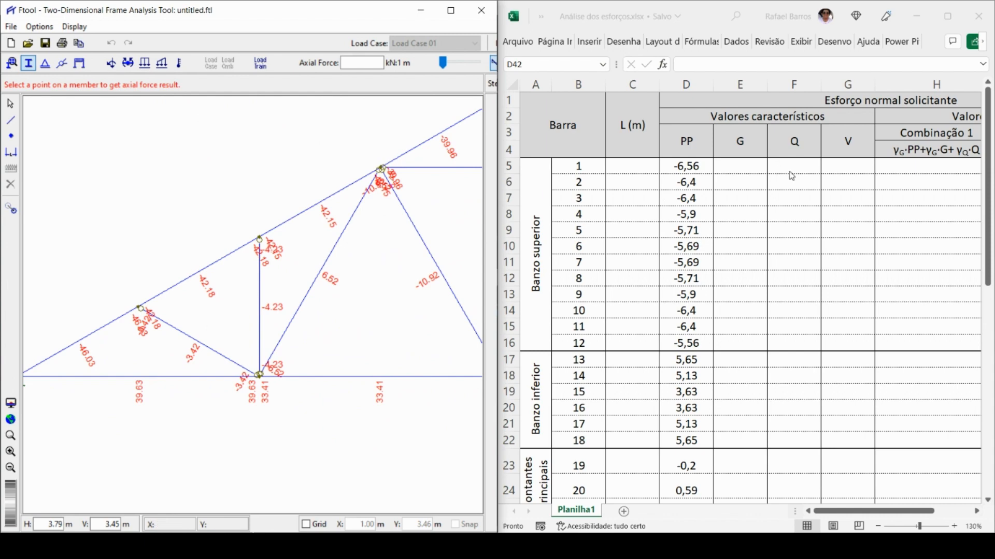
left_click(741, 166)
type("-46,03")
key("Return")
type("-42,18")
key("Return")
type("-42,15 -39,96")
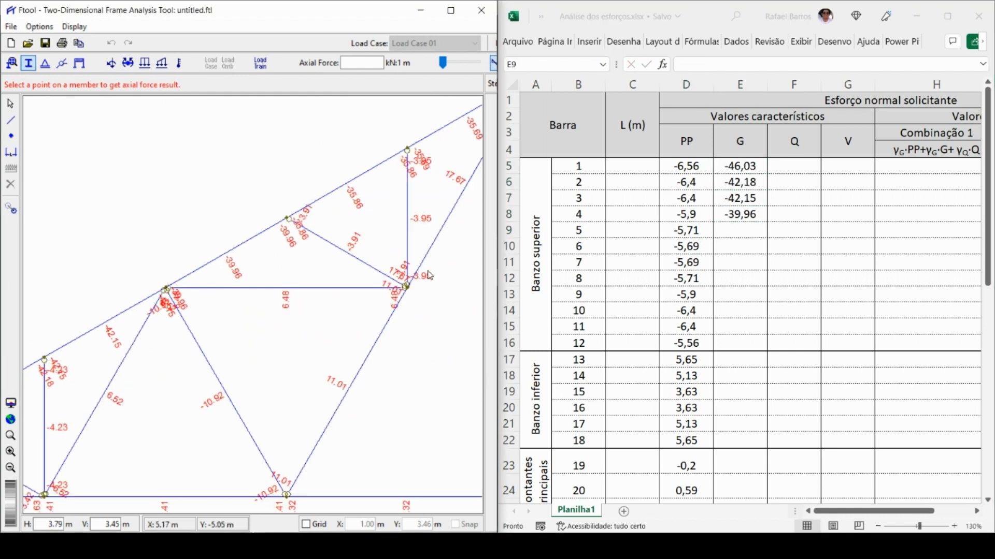
type(" -35,86 -35,69 -35,69 -35,86 -39,96")
Enter the G forces of the remaining top chord bars 10 to 12: -42,15; -42,18; -46,03.
left_click_drag(455, 311, 311, 273)
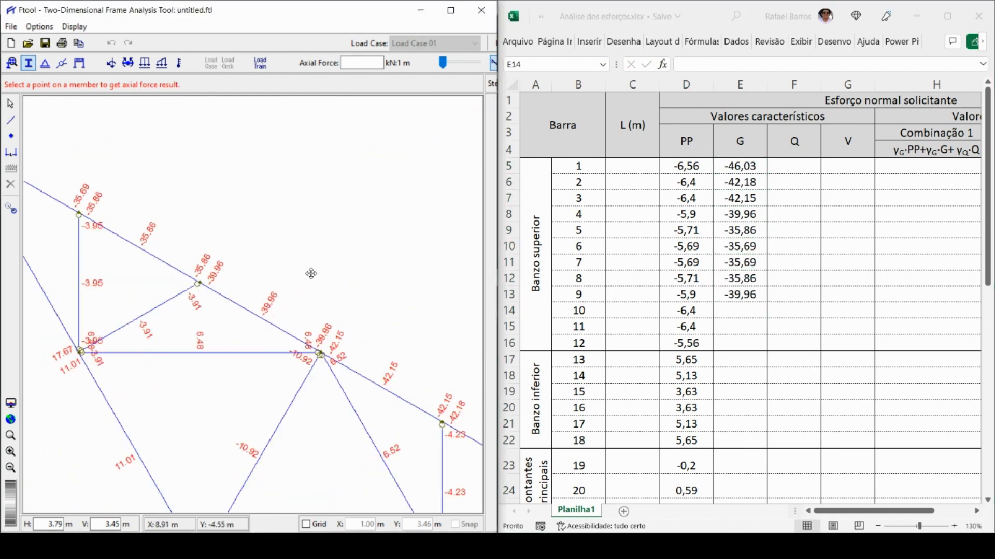
left_click(739, 311)
type("-42,15 -42,18 -46,03")
Enter the G forces of the bottom chord bars 13 to 18: 39,63; 33,41; 22,32; 22,32; 33,41; 39,63.
scroll(249, 310, "down", 3)
left_click(740, 360)
type("39,63 33,41")
scroll(358, 372, "up", 2)
type("22,32 22,32 33,41 39,63")
scroll(357, 372, "down", 3)
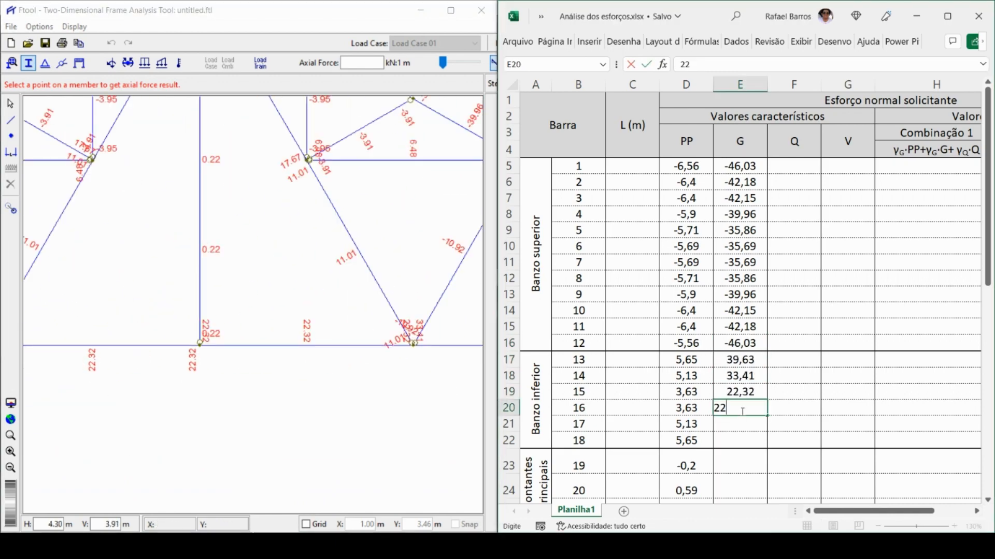
Enter the G forces -4,23; 0,22; -4,23 for bars 19 to 21 and -3,42; 6,52; 11,01; 17,67; 11,01; 6,52; -3,42 for bars 22 to 28.
scroll(767, 435, "down", 1)
type("-4,23")
scroll(754, 442, "down", 2)
type("0,22 -4,23 -3,42 6,52 11,01 17,67 11,01 6,52 -3,")
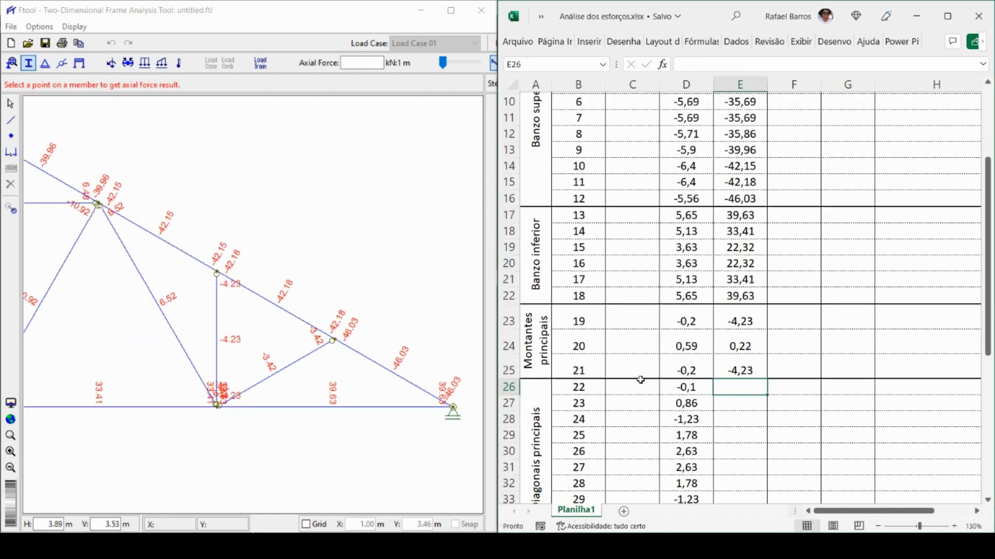
type("42")
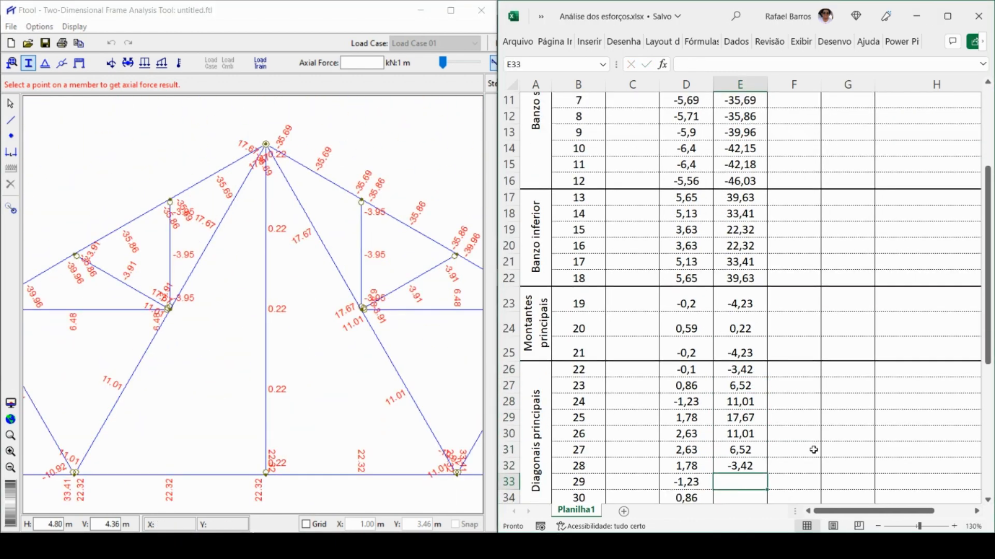
Correct the G forces of the main diagonal bars 24 to 28 to -10,92; 11,01; 17,67; 17,67; 11,01.
left_click(751, 438)
type("17,67 11,01 6,52")
scroll(758, 421, "down", 2)
left_click_drag(108, 383, 300, 329)
mouse_move(741, 321)
left_mouse_down()
mouse_move(740, 369)
mouse_move(744, 330)
left_mouse_up()
left_click_drag(743, 313, 744, 322)
left_click(740, 306)
type("-10,92")
scroll(300, 331, "up", 2)
Enter the G forces -10,92; 6,52; -3,42 for bars 29 to 31, 6,48 for 32–33, -3,95 for 34–35 and -3,91 for 36–37.
left_click(744, 390)
type("-10,92 6,52 -3,42 6,48 6,48 -3,95 -3,95 ")
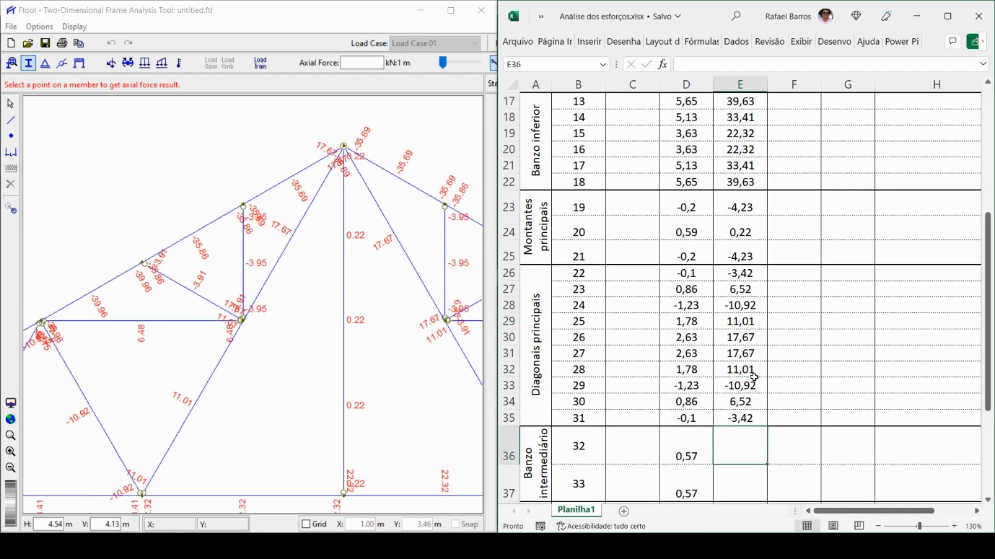
type("-3,91 -3,91")
Enter Q forces -26,83; -24,58; -24,56; -23,29; -20,9; -20,8 for bars 1–6, mirrored for 7–12, and 23,1; 19,47; 13,01 for bars 13–15, mirrored for 16–18.
scroll(741, 321, "up", 8)
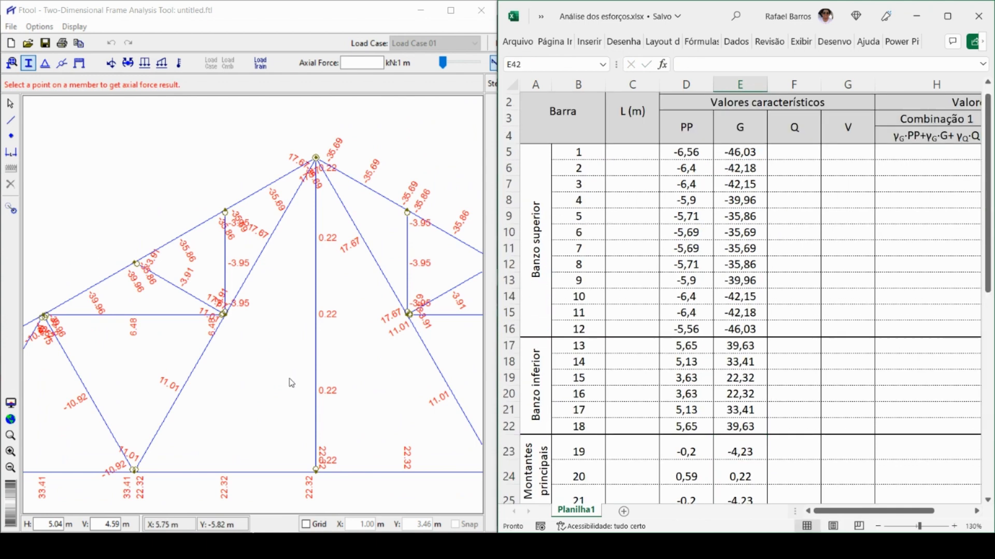
left_click(803, 151)
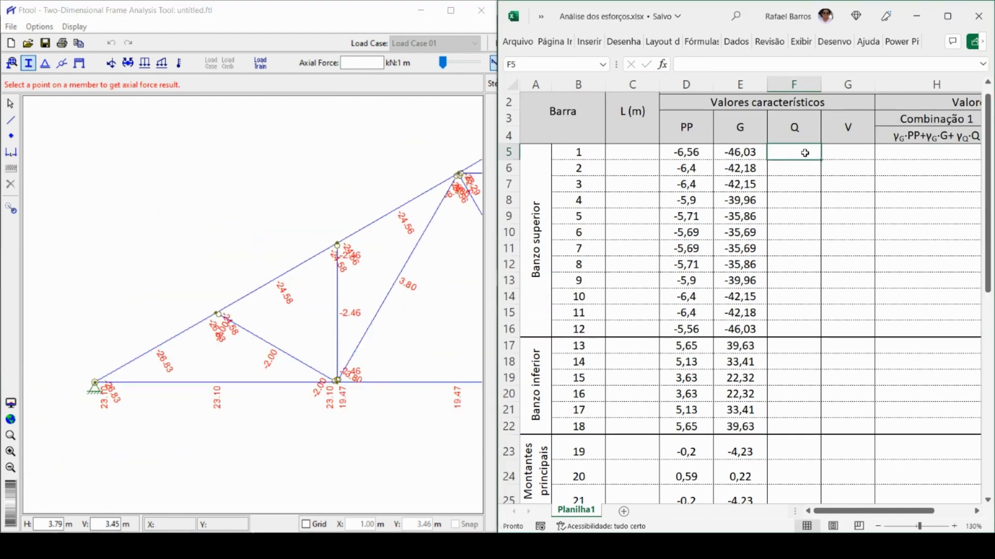
type("-26,83 -24,58 -24,58")
left_click_drag(474, 175, 339, 224)
left_click(800, 184)
type("-24,56")
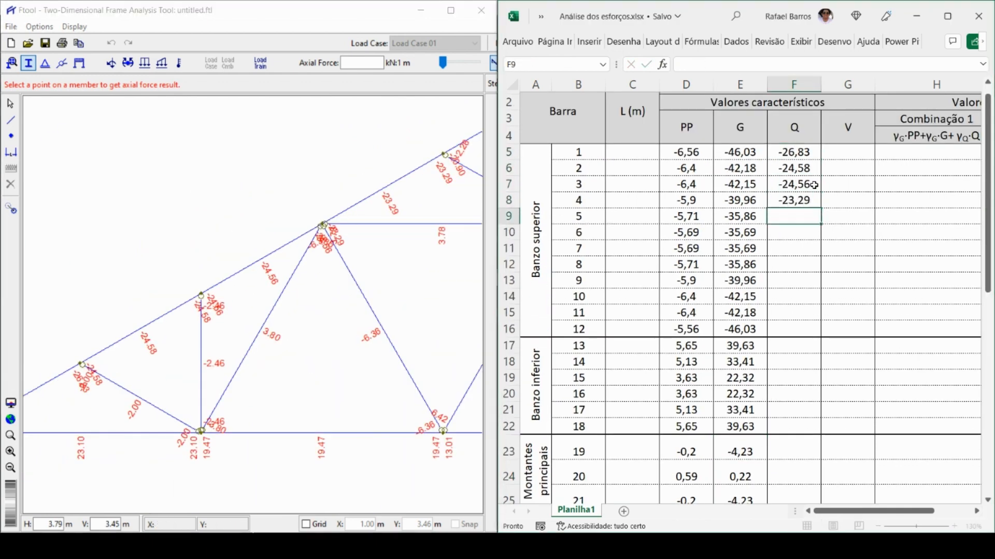
type(" -23,29 -20,9 -20,8 -20,8 -20,9 -23,29 -24,56 -24,58 -26,83 23,1 19,47 13,01 13,01 19,47 23,1")
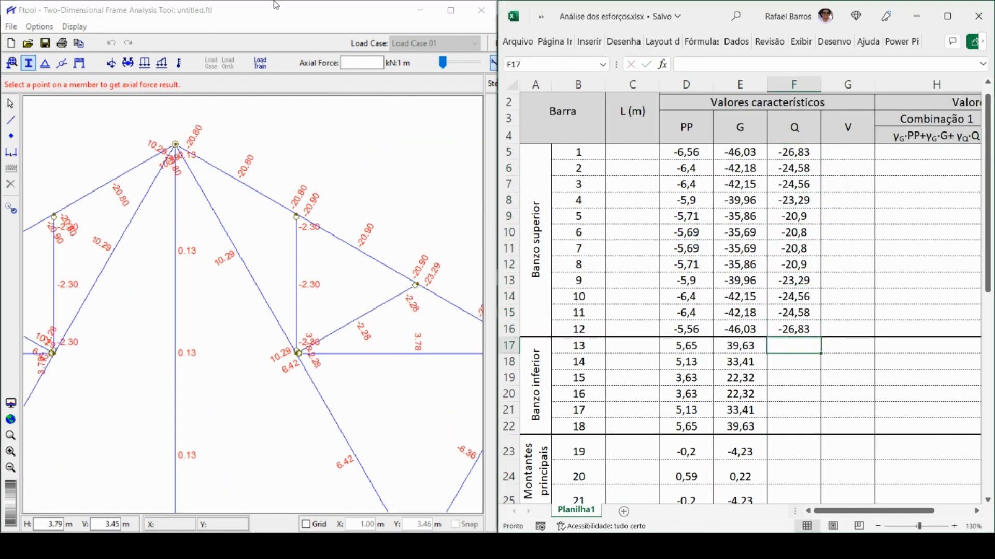
Enter Q forces -2,46; 0,13; -2,46 (bars 19–21), -2; 3,8; -6,36; 6,42; 10,29 (22–26, mirrored 27–31), 3,78 (32–33), -2,3 (34–35), -2,28 (36–37).
scroll(741, 310, "down", 4)
type("-2,4")
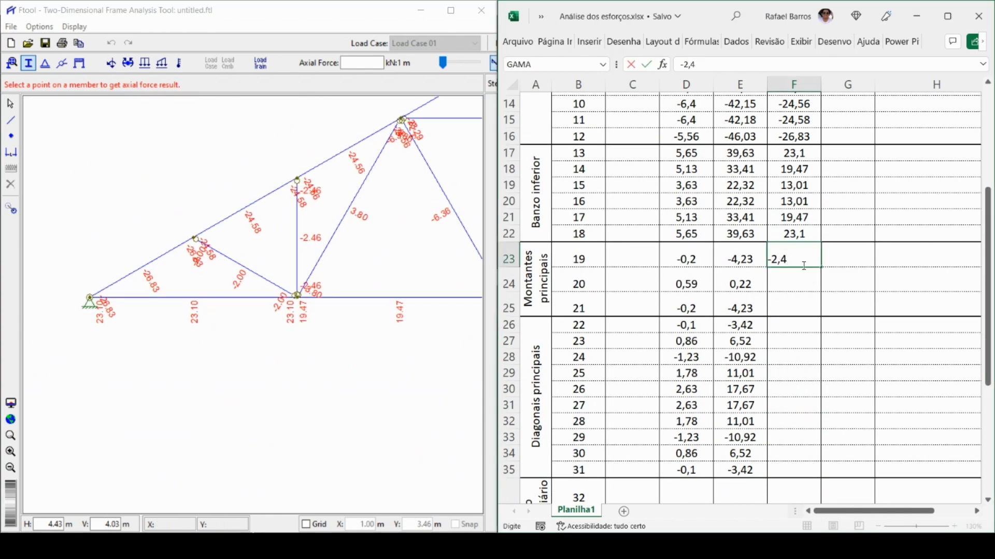
type("6 0,13 -2,46 -2 3,8 -6,36 6,42 10,29 10,29 6,42 -6,36 3,8 -2 3,78 3,78 ")
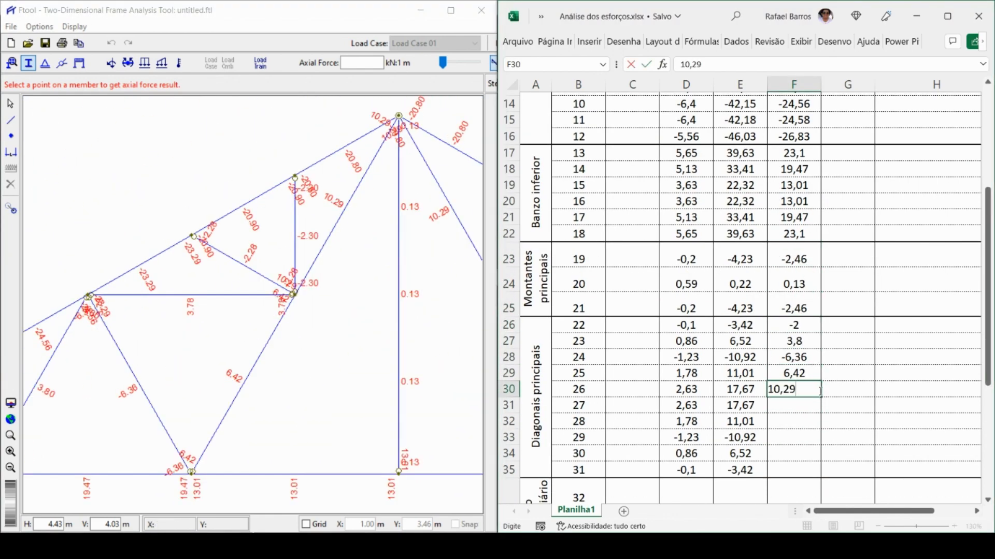
type("-2,3 -2,3 ")
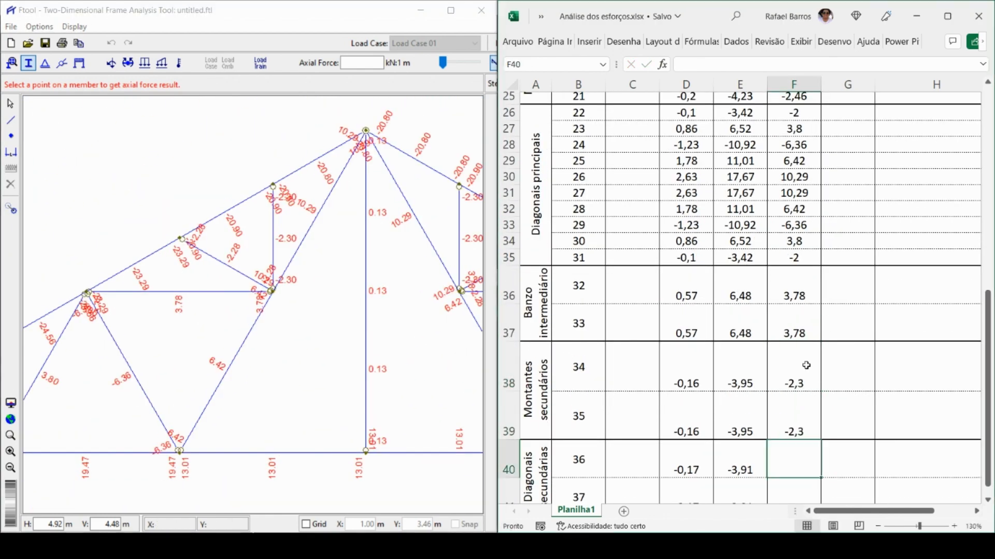
type("-2,28 -2,28")
Enter V forces 21,5; 20,03; 21,35; 21,15; 19,57; 20,82; 17,93; 17,24; 18,11; 18,23; 17,49; 18,28 for top chord bars 1 to 12.
scroll(852, 304, "up", 9)
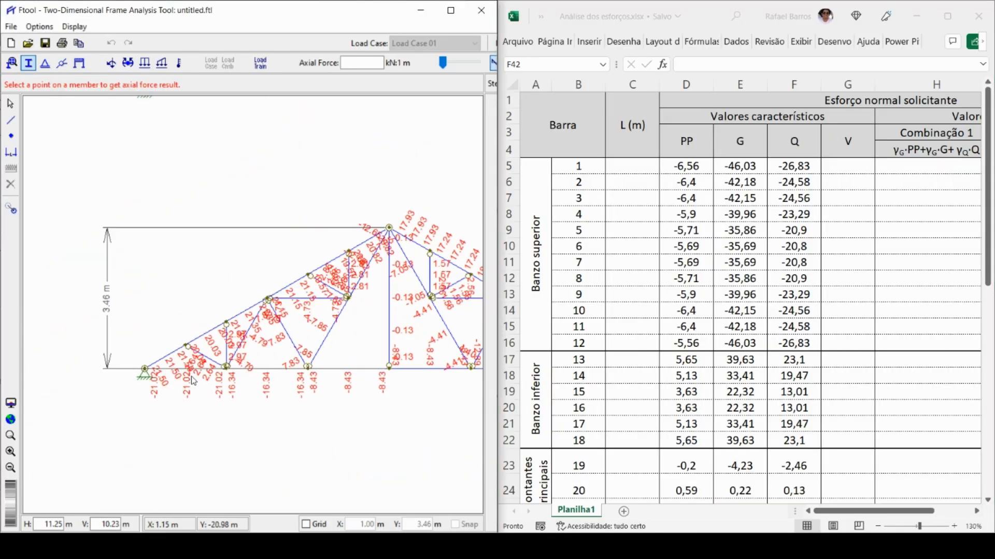
scroll(188, 376, "up", 5)
left_click(860, 167)
type("21,5 20,03 21,35 21,15 19,57 20,82")
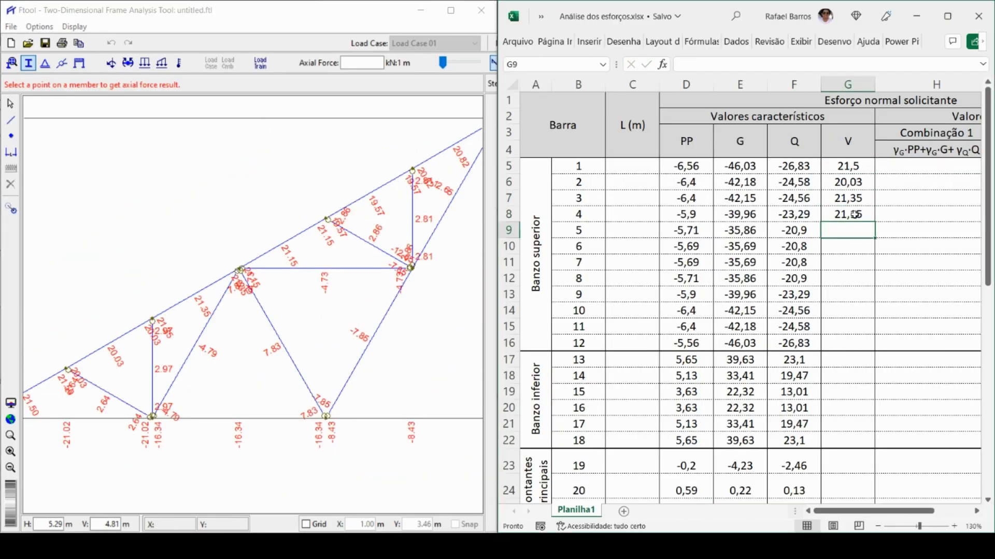
scroll(344, 266, "up", 3)
type("17,93 17,24 18,11 18,23")
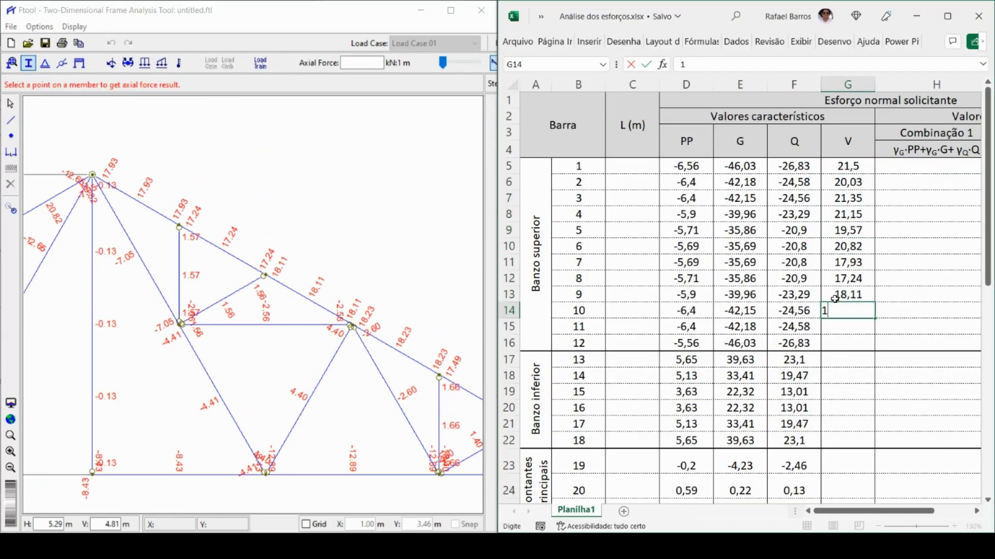
scroll(860, 266, "down", 2)
type("17,49 18,28 -21,02,-16,34")
Enter V forces -21,02; -16,34; -8,43; -8,43; -12,89; -15,4 for bottom chord bars 13 to 18, and 2,97; 0,13 for main verticals 19 and 20.
key("Escape")
key("Escape")
type("-21,02 -16,34")
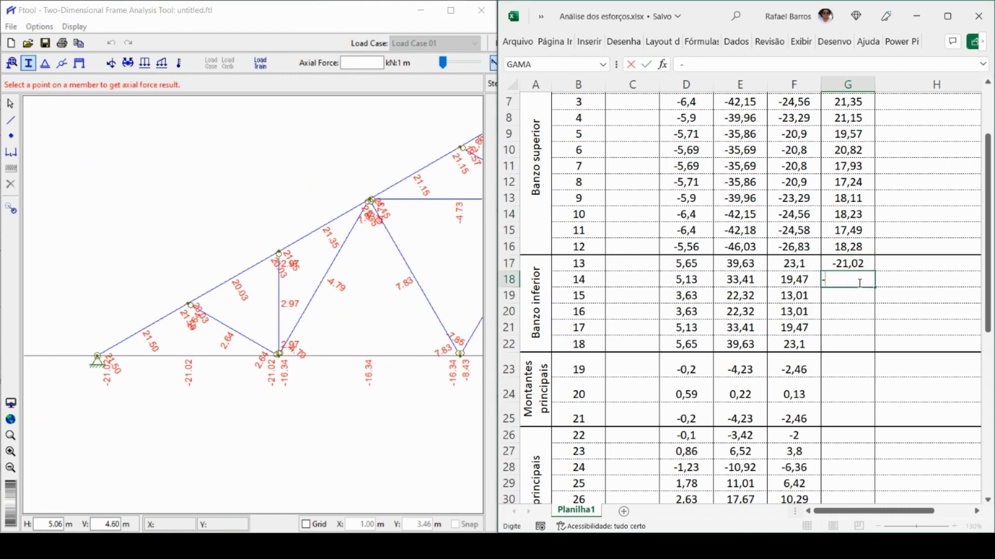
left_click(862, 295)
type("-8,43 -8,43")
left_click(844, 331)
type("-12,89")
left_click(859, 338)
type("-15,4 2,97 0,13")
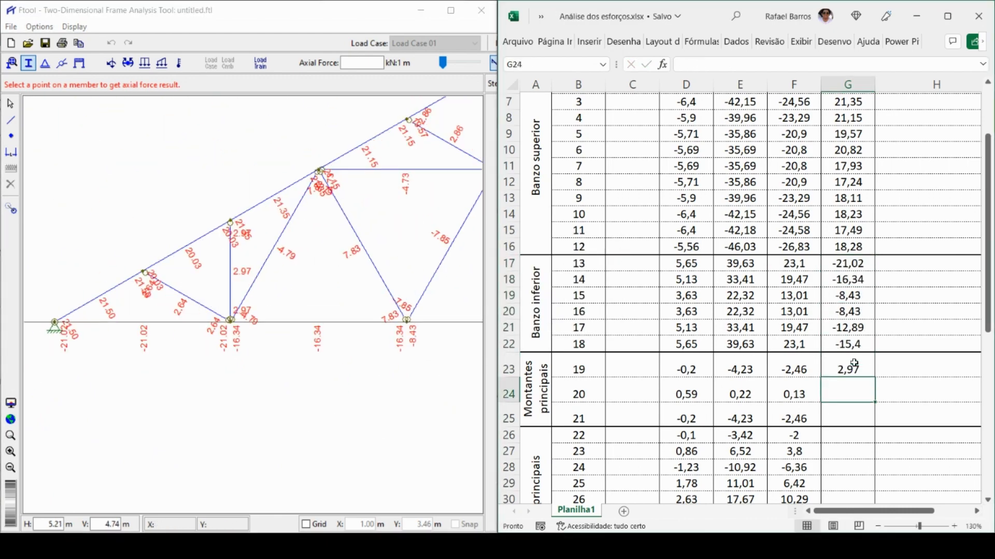
Enter V forces 1,66; 2,64; -4,79; 7,83; -7,85; -12,65; -7,05; -4,41; 4,4; -2,6; 1,4; -4,73; -2,56; 2,81; 1,57; 2,86; 1,56 for bars 21 to 37.
scroll(849, 352, "down", 2)
type("1,66 2,64 -4,79 7,83 -7,85")
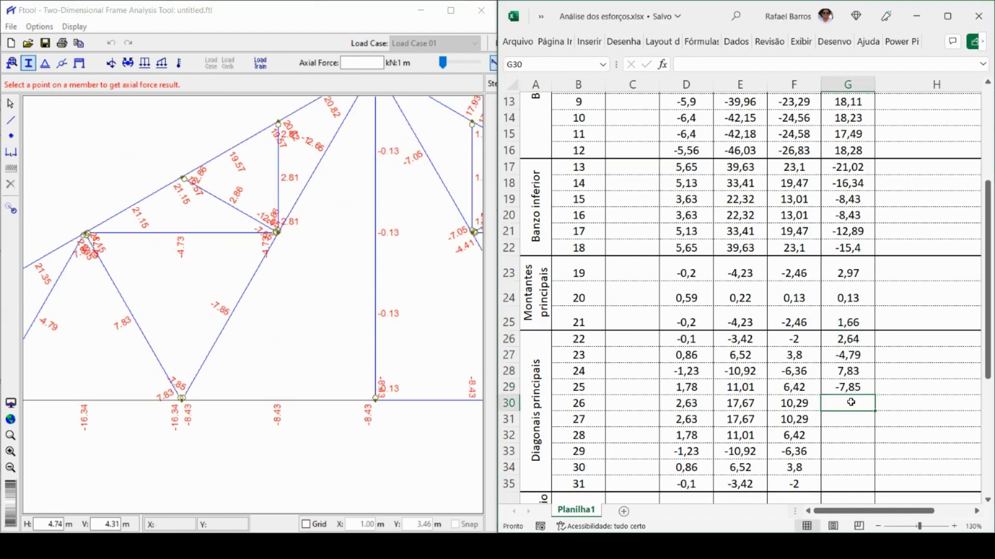
type(" -12,65 -7,05 -4,41 4,4 -2,6 1,4 -4,73 -2,56 2,81 1,57 ")
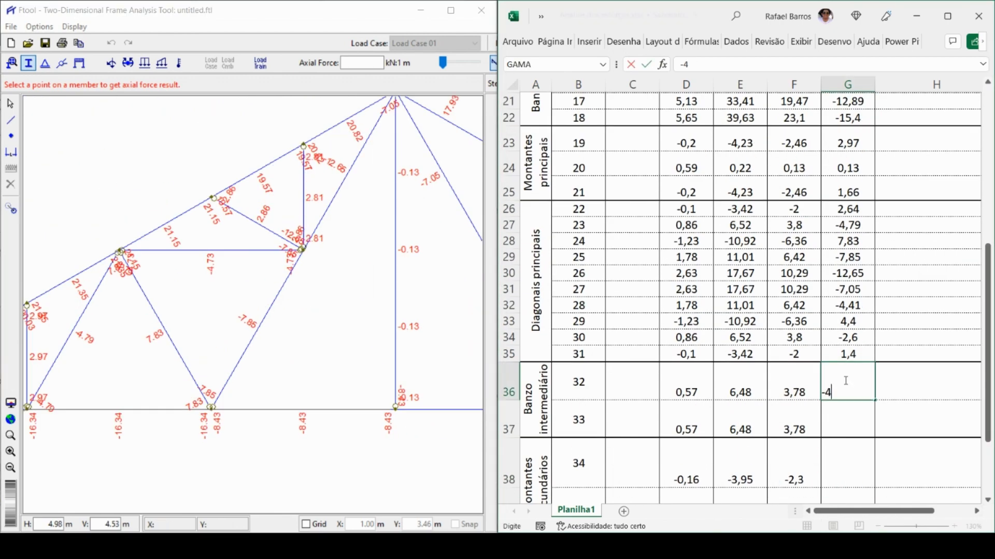
type("2,86 ")
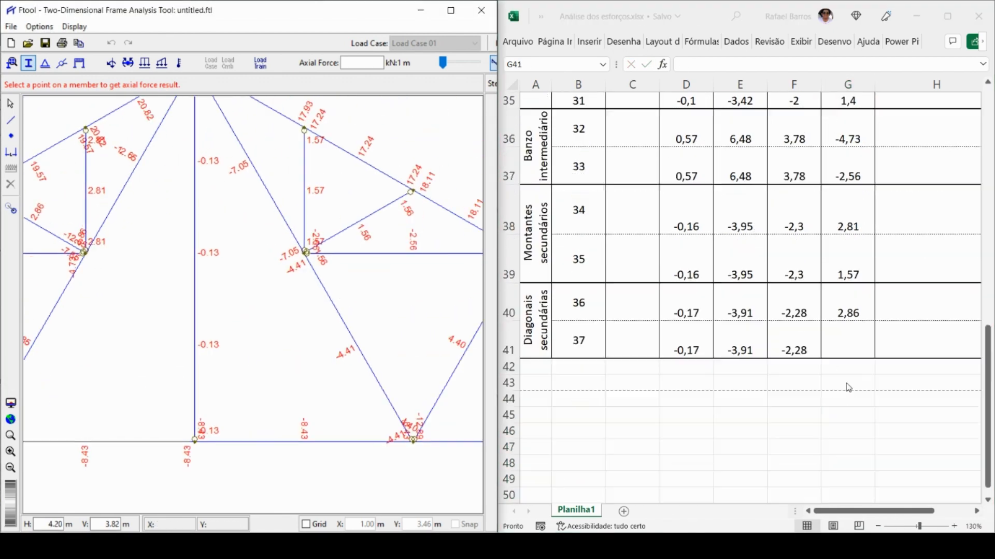
type("1,56")
Maximize the spreadsheet and examine the Combinação 1 and Combinação 2 expressions together with the PP and G columns they use.
key("super+Up")
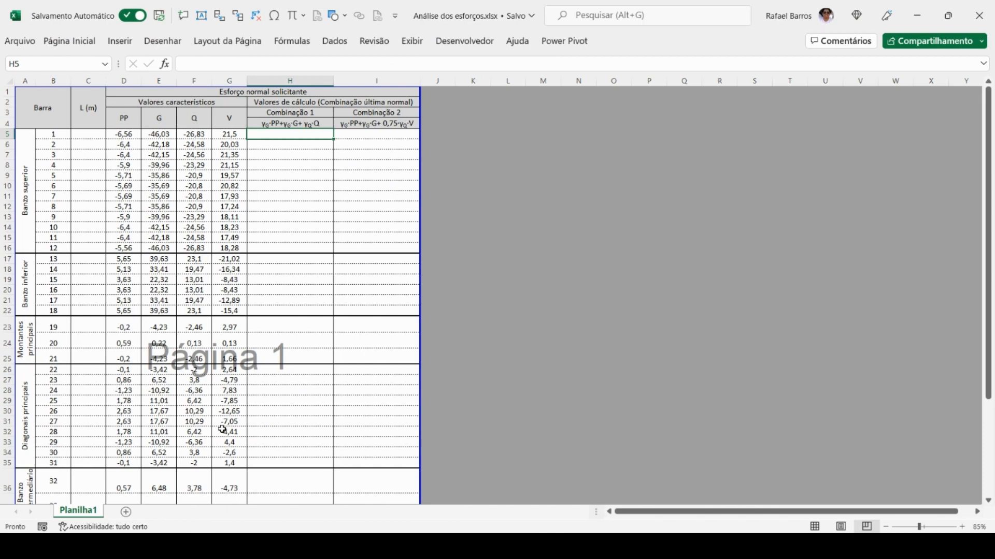
scroll(78, 108, "up", 2)
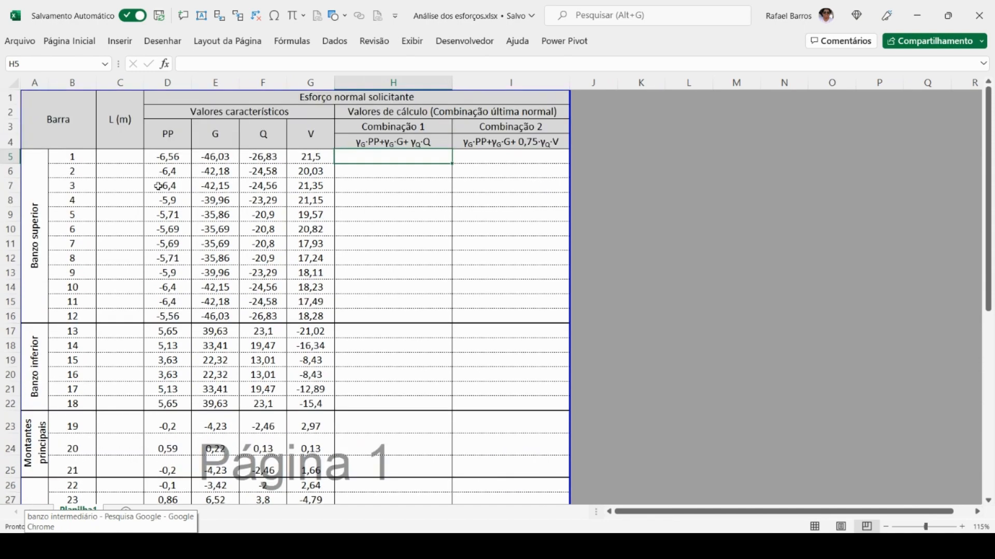
left_click(402, 114)
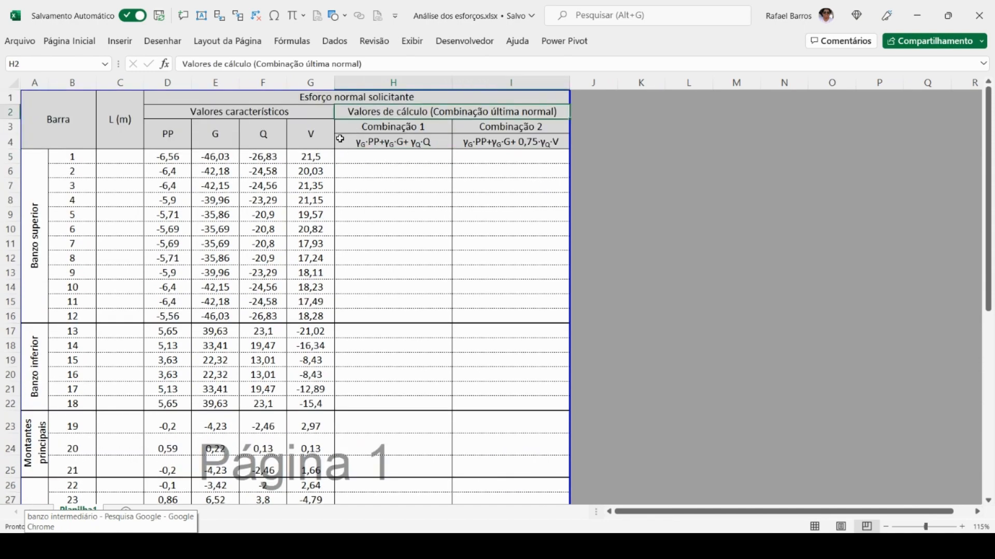
scroll(340, 138, "up", 2)
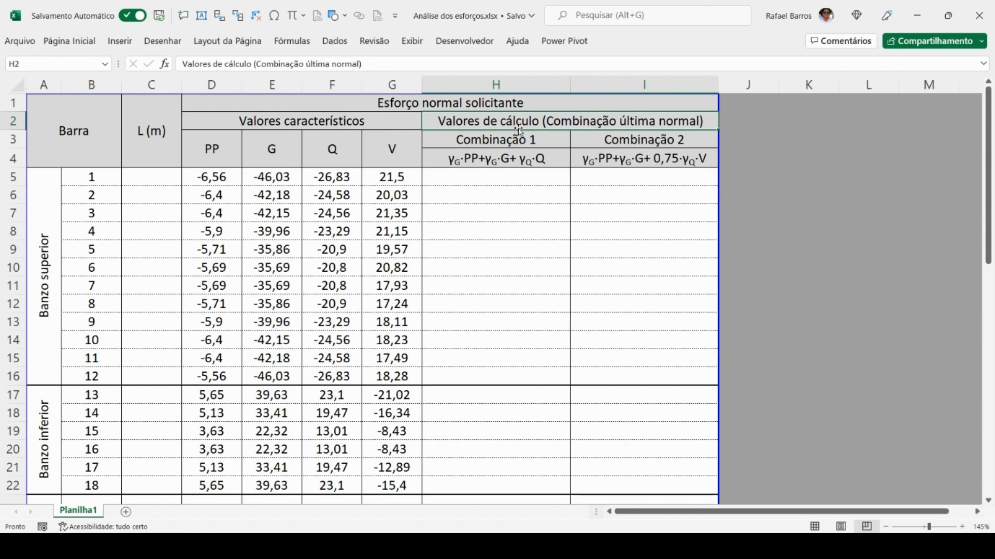
left_click(480, 156)
scroll(487, 153, "up", 2)
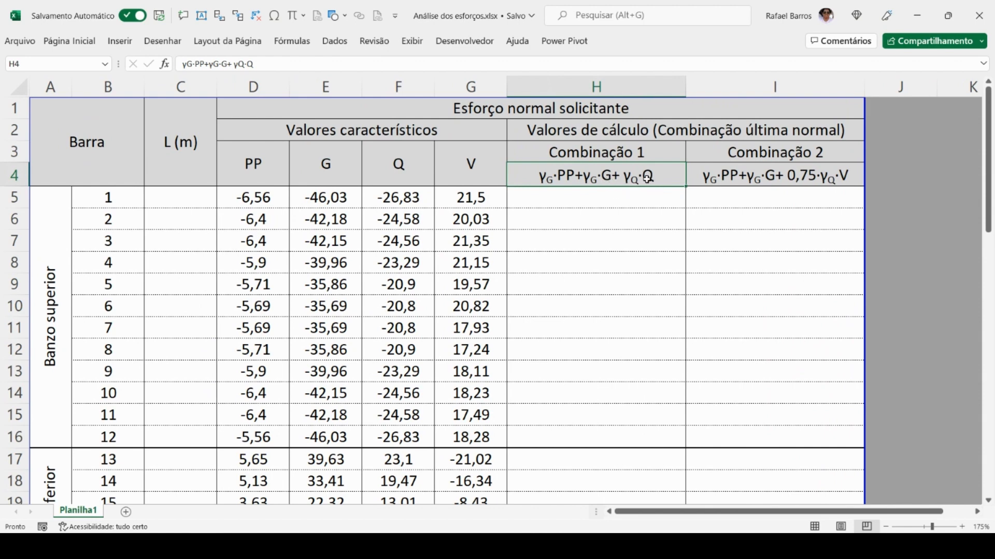
left_click(790, 158)
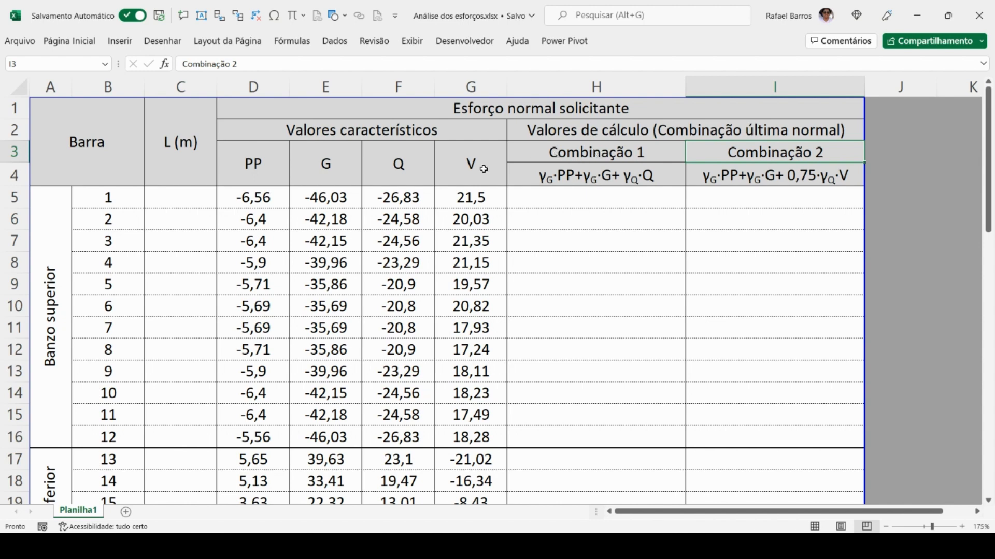
left_click_drag(248, 172, 325, 167)
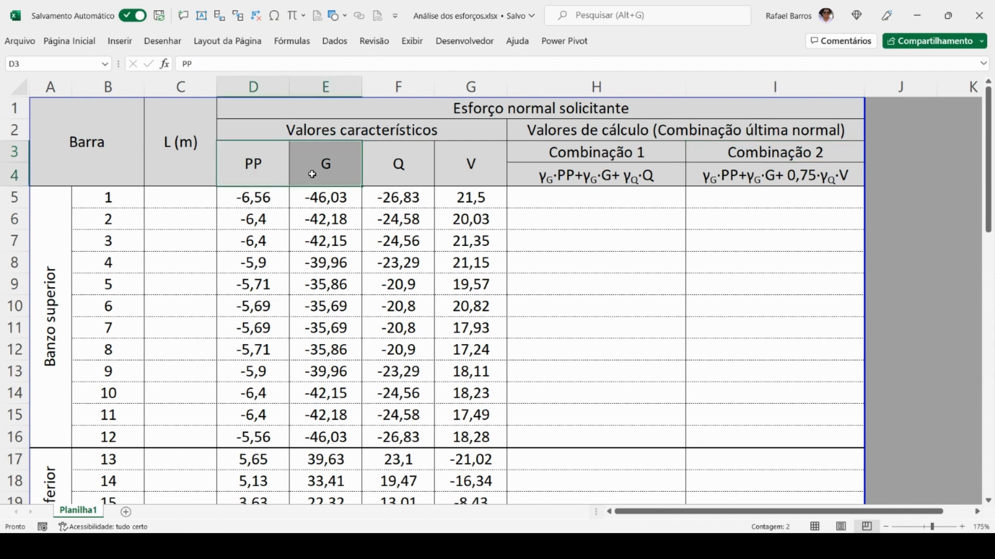
left_click(322, 172)
left_click(576, 199)
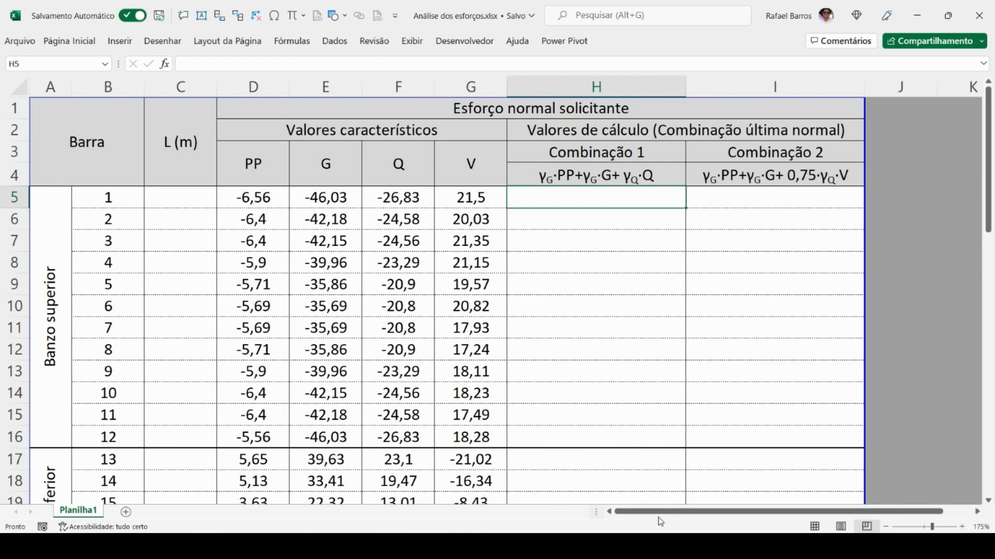
Switch to the Estruturas de Madeira lecture notes and look up the Coeficientes de ponderação das ações tables.
left_click(606, 547)
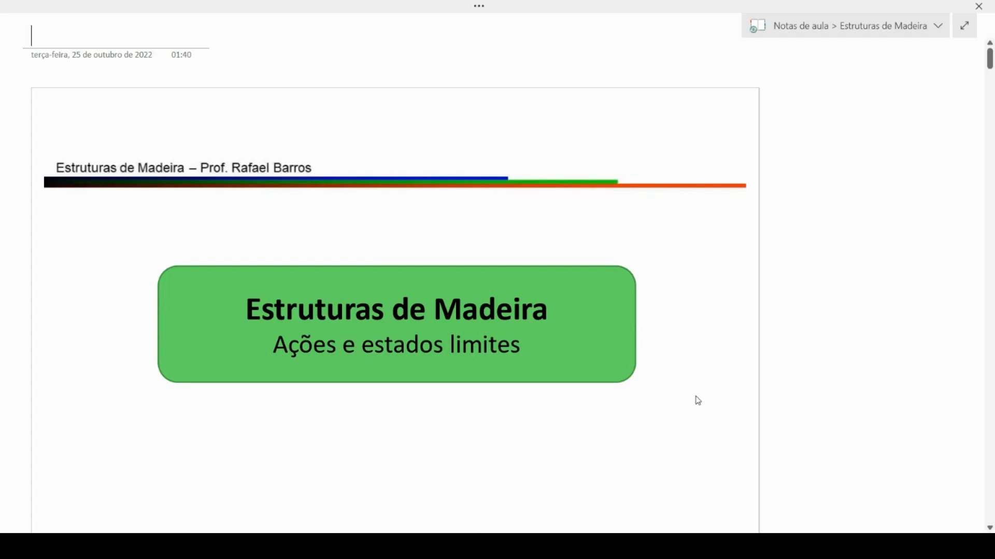
scroll(698, 400, "down", 1)
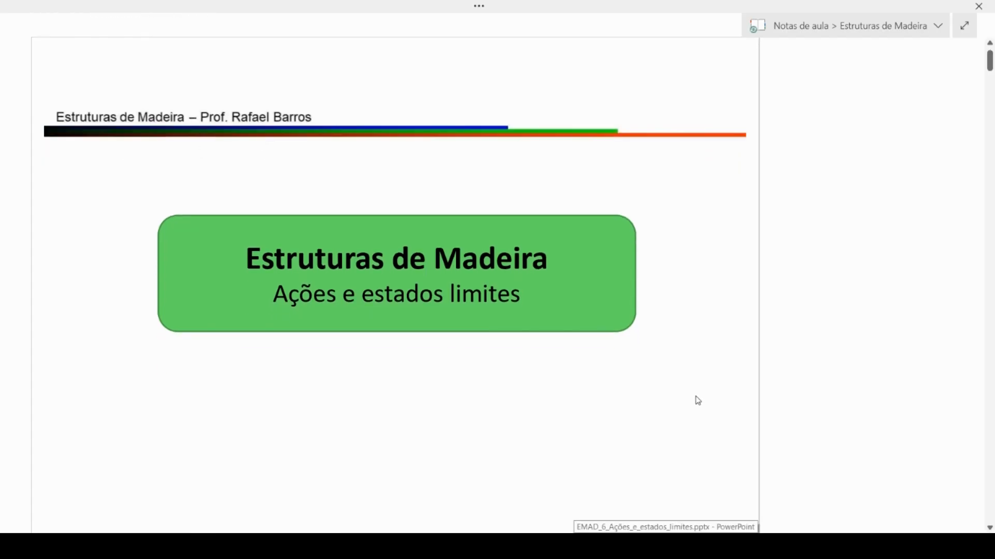
scroll(698, 401, "down", 20)
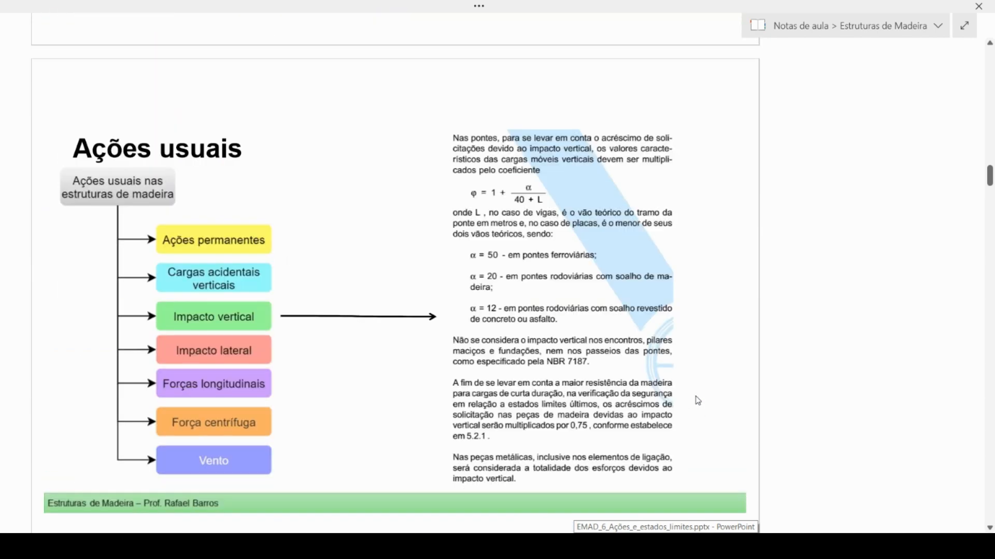
scroll(698, 400, "down", 20)
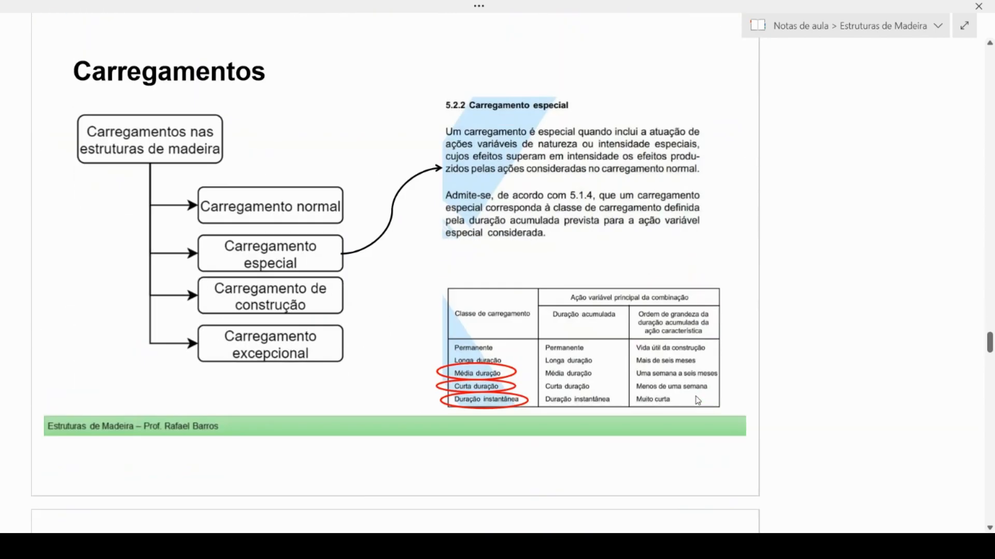
scroll(698, 401, "down", 20)
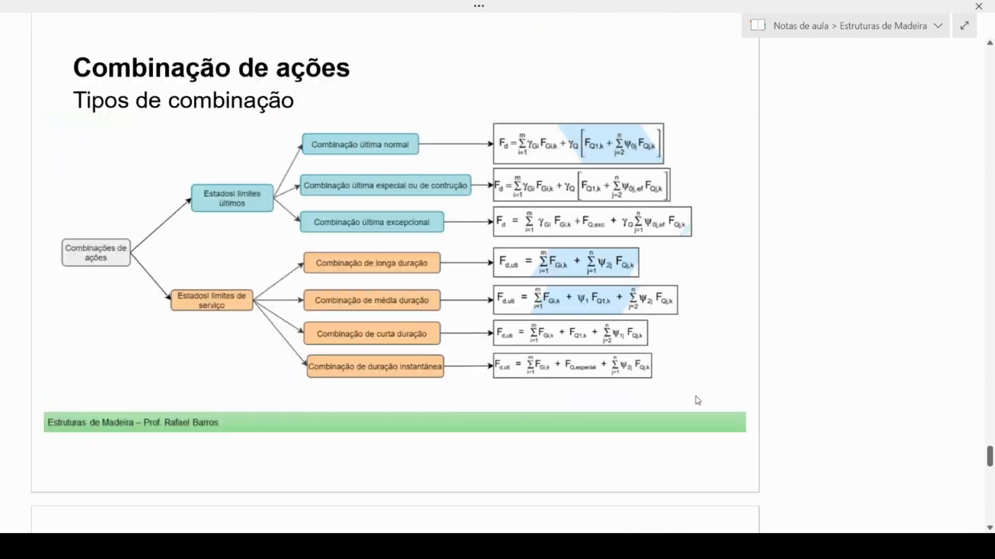
scroll(698, 400, "down", 10)
scroll(698, 400, "up", 2)
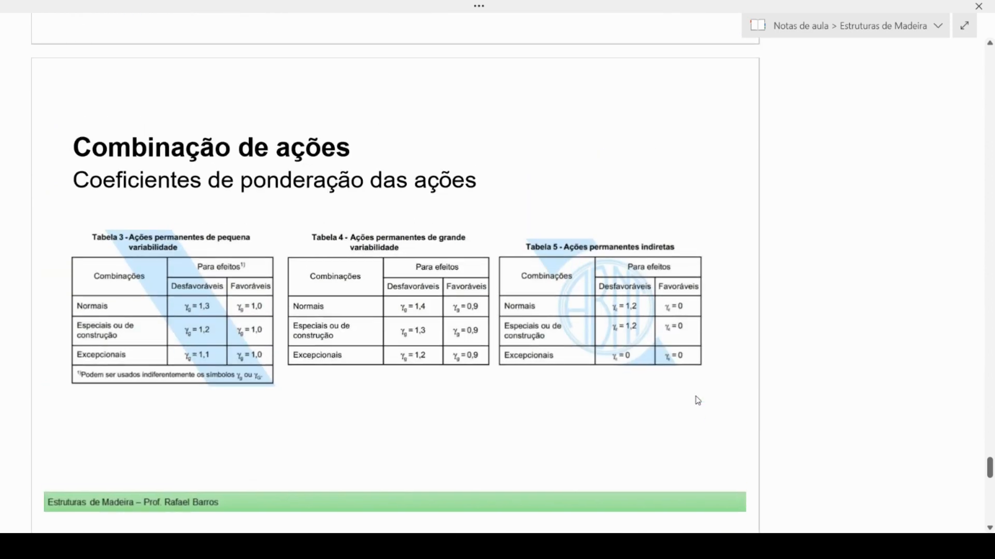
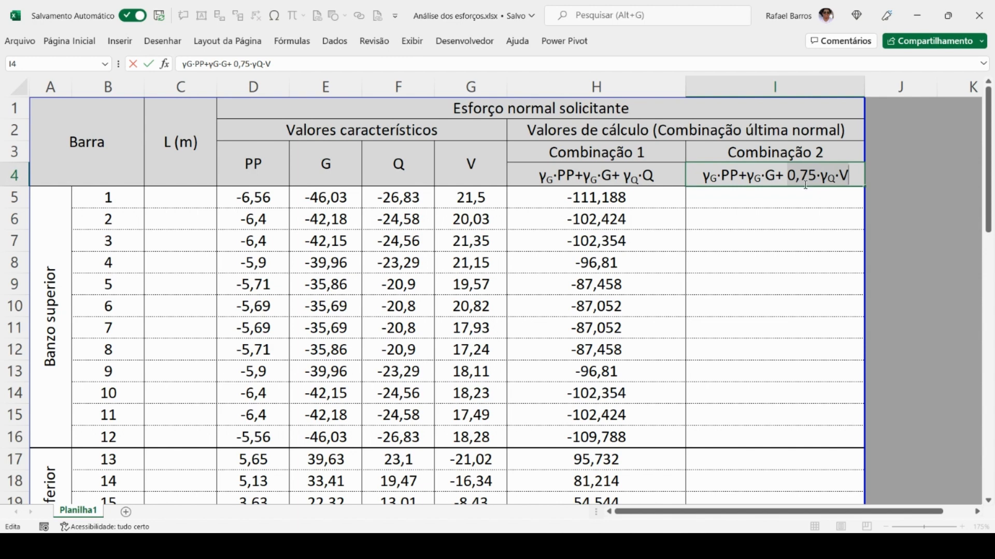
Compute bar 1's Combinação 2 value in I5 with =1,4*D5+1,4*E5+0,75*1,4*G5.
key("Escape")
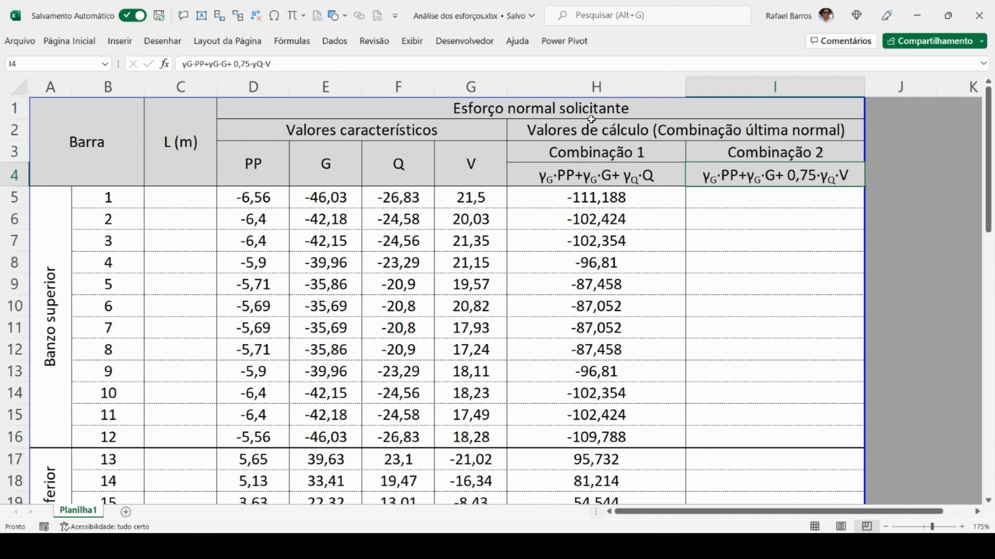
double_click(809, 179)
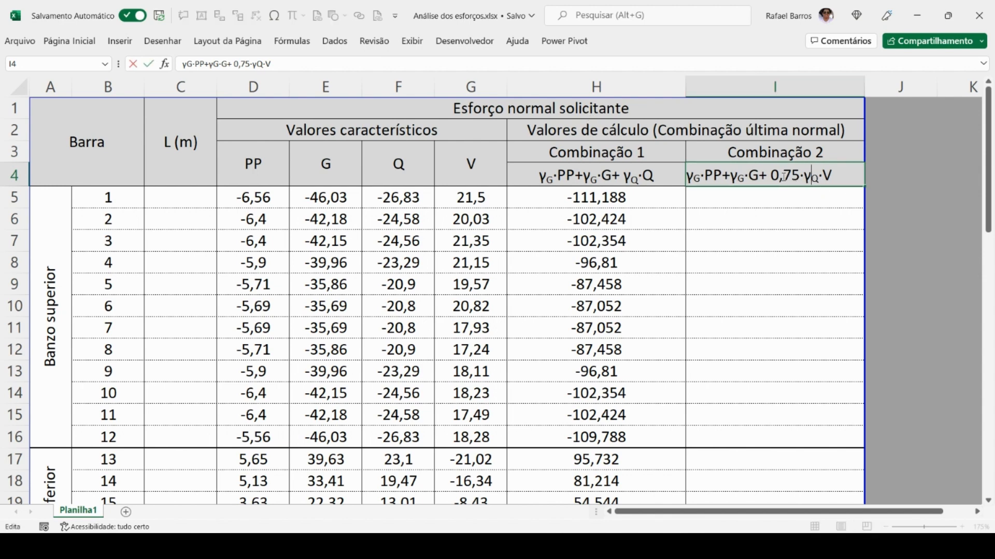
left_click(756, 200)
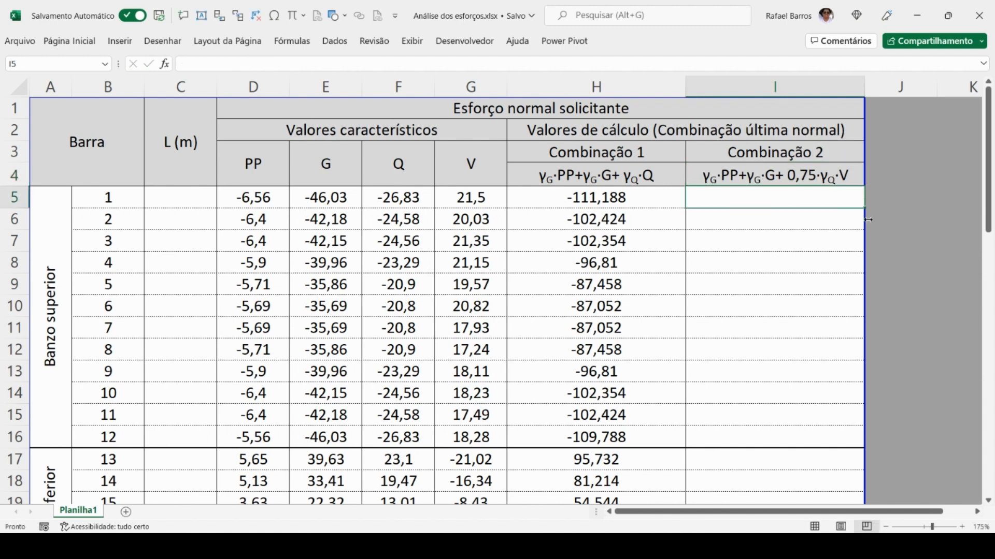
type("=")
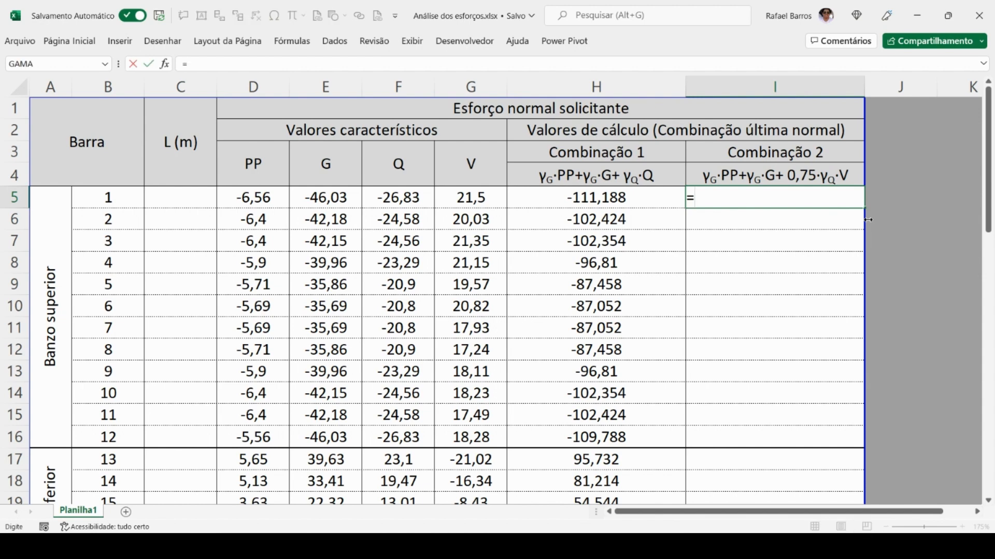
type("1,4*")
left_click(257, 202)
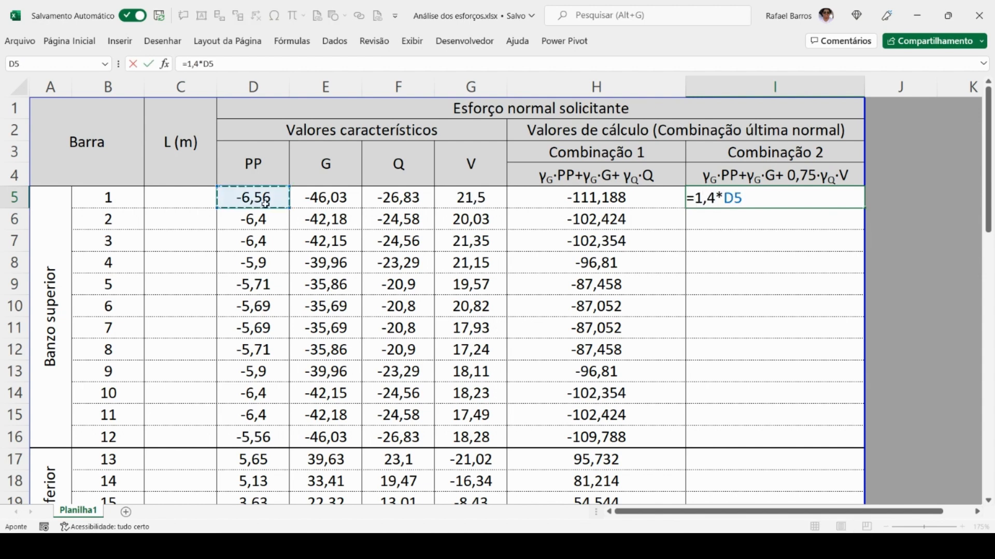
type("+")
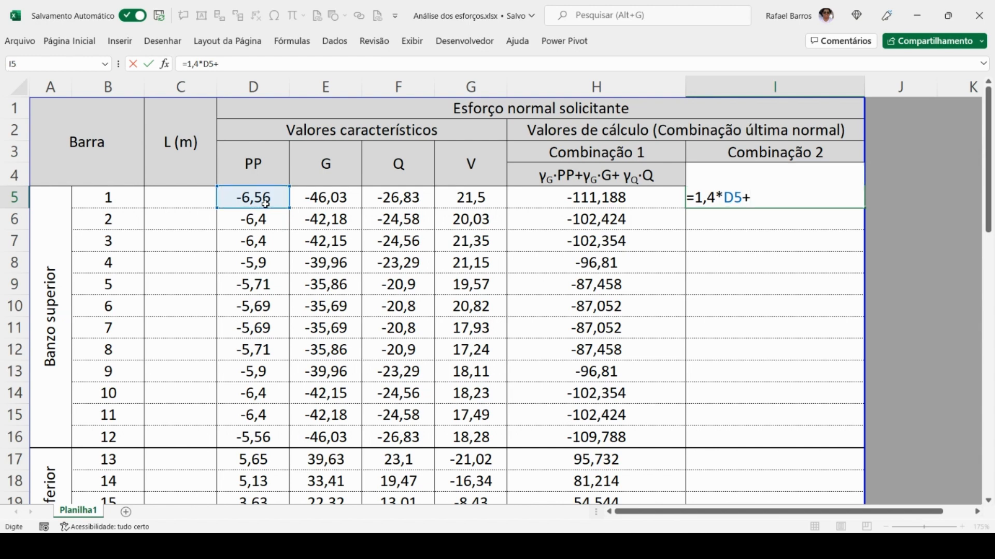
type("1,4*")
left_click(345, 201)
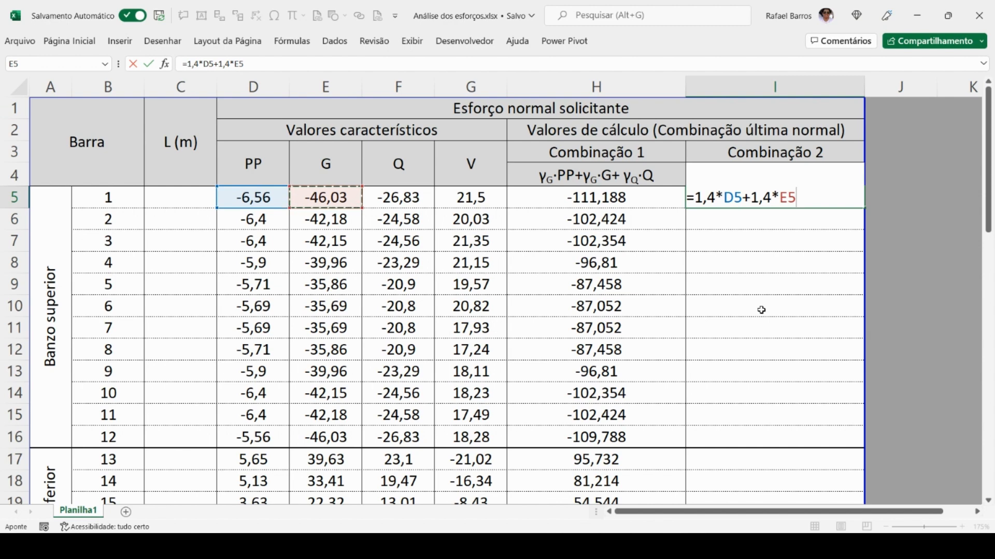
type("+0,75*")
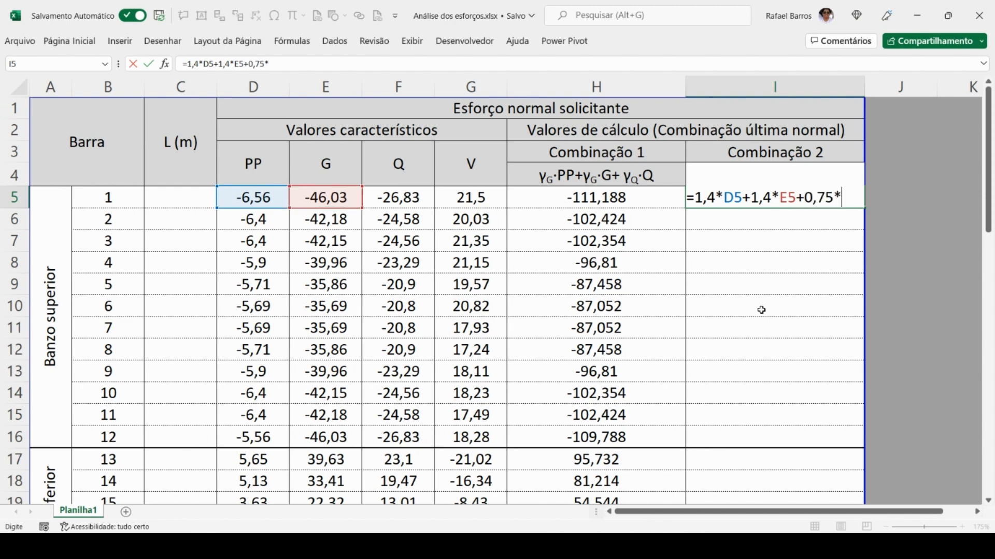
type("1,4*")
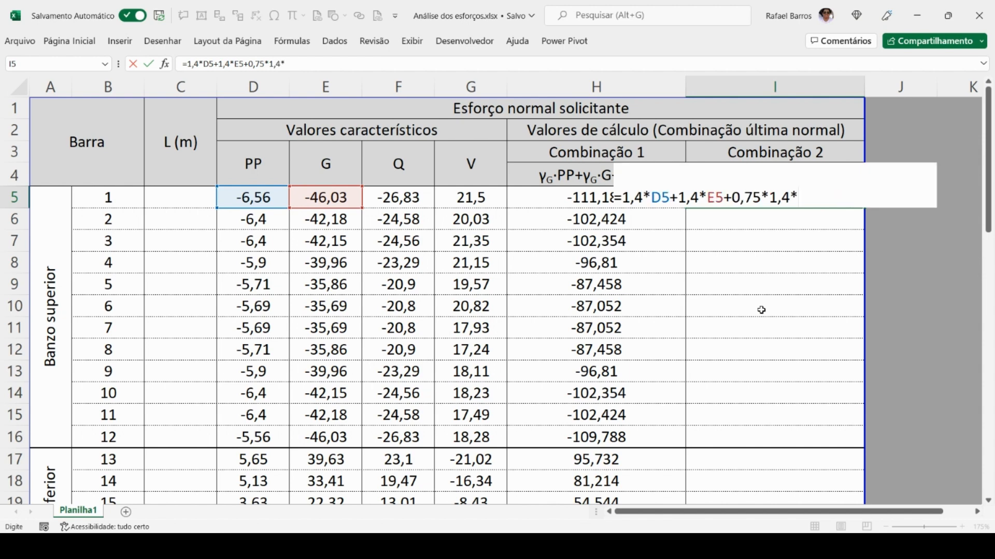
left_click(479, 194)
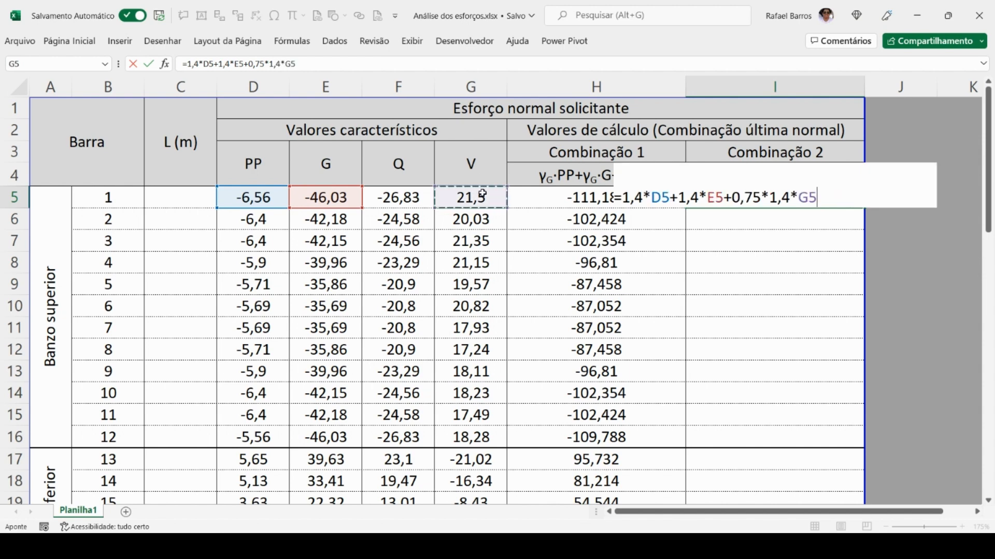
key("Return")
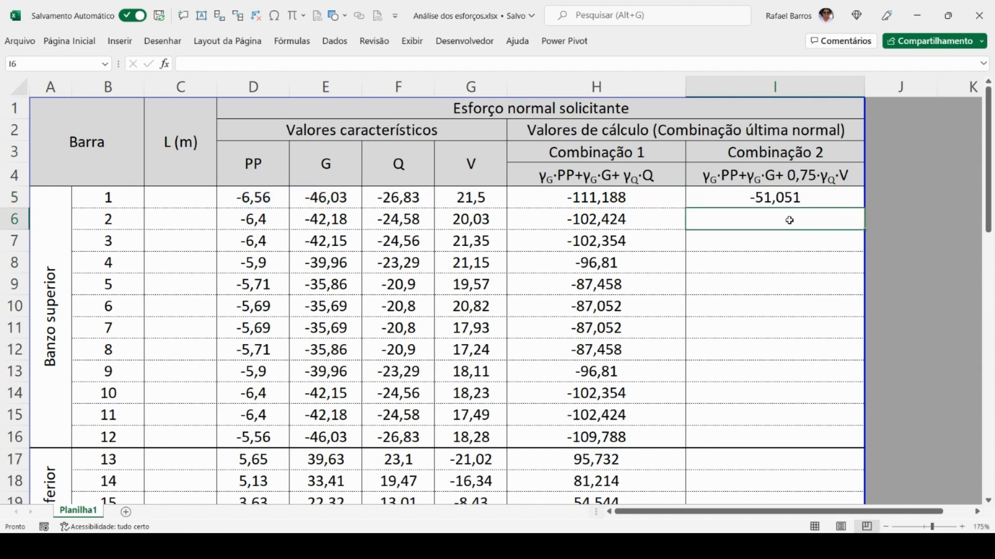
Fill the Combinação 2 formula from I5 down to bar 37 in row 41.
left_click(815, 201)
left_click_drag(864, 209, 844, 459)
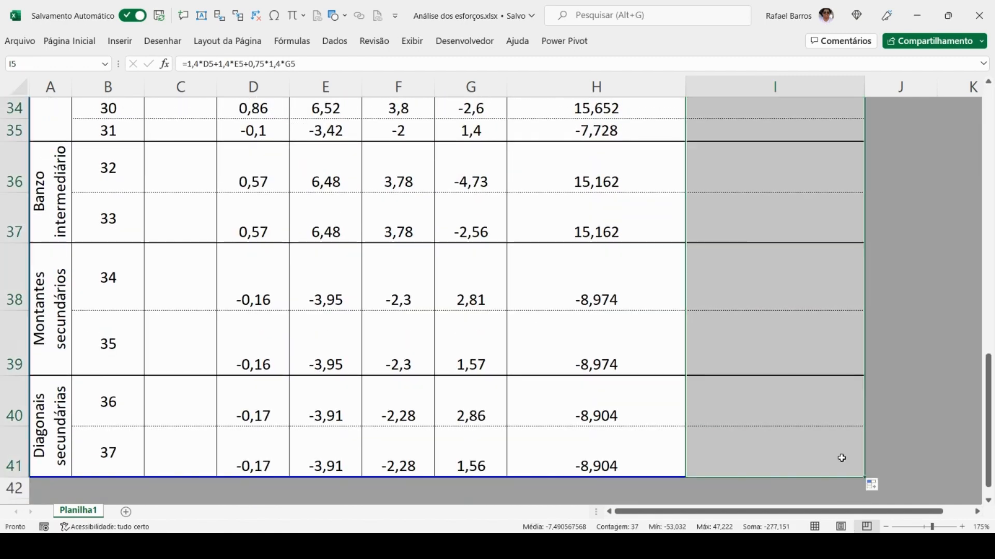
left_click(876, 487)
scroll(815, 451, "up", 11)
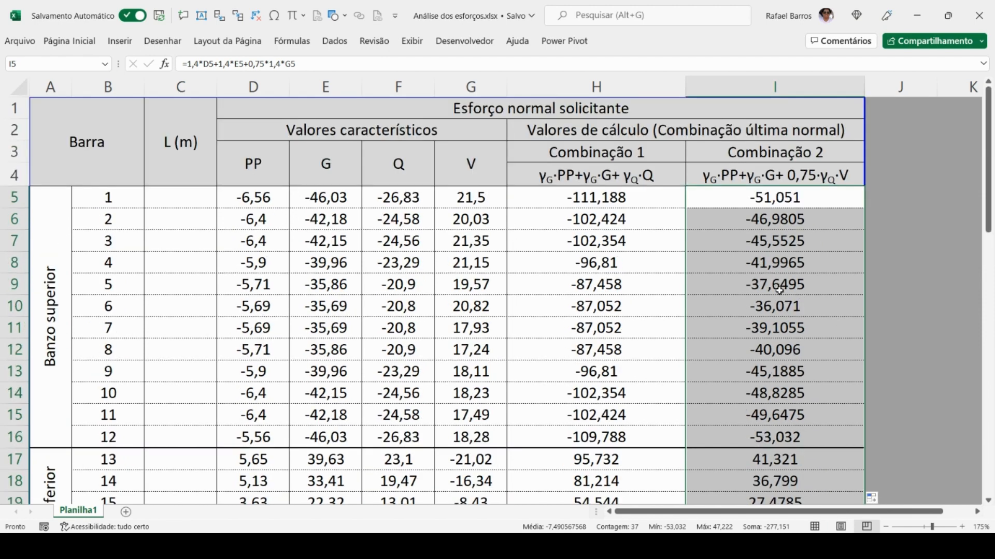
Compare the top chord's design values for both combinations and highlight bar 1's Combinação 1 value in yellow.
left_click(761, 280)
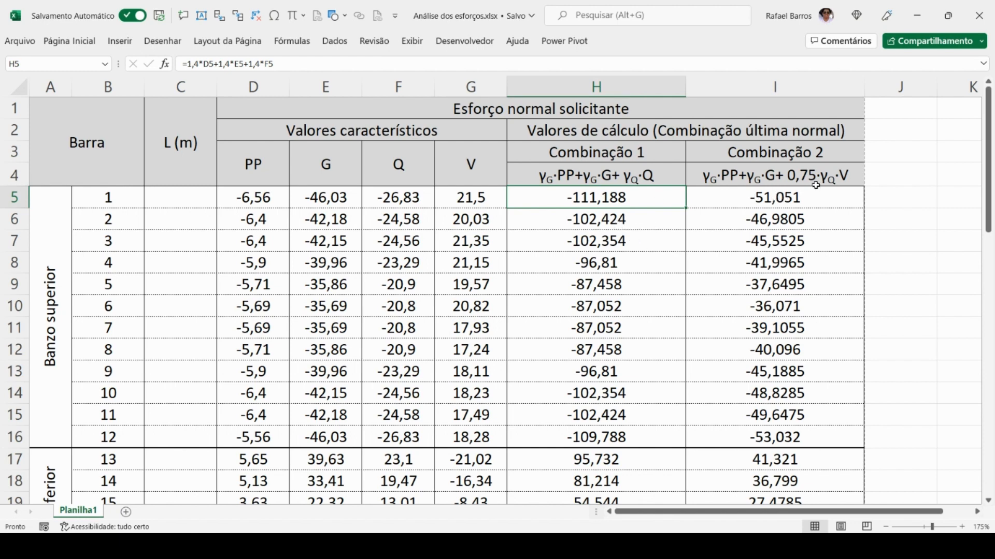
left_click_drag(787, 193, 637, 439)
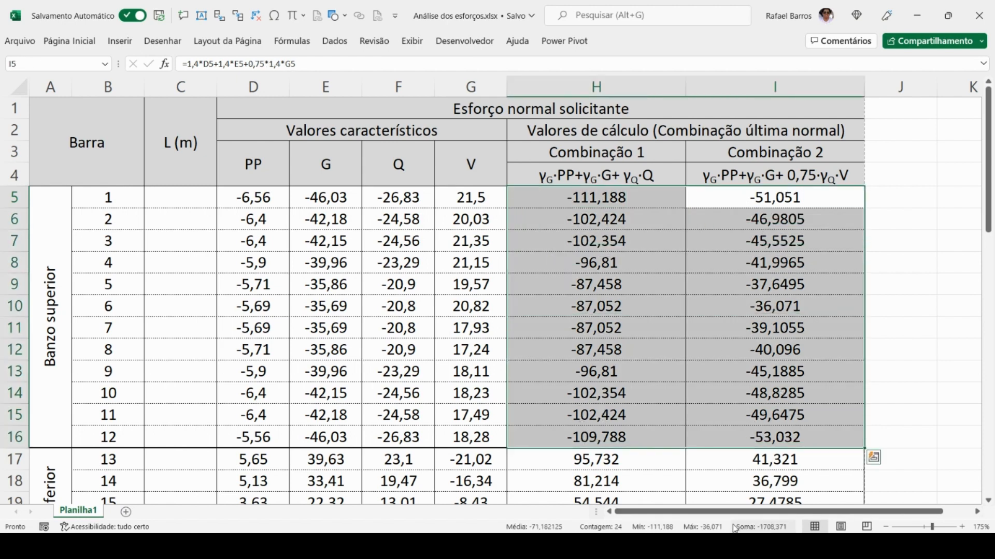
left_click(622, 200)
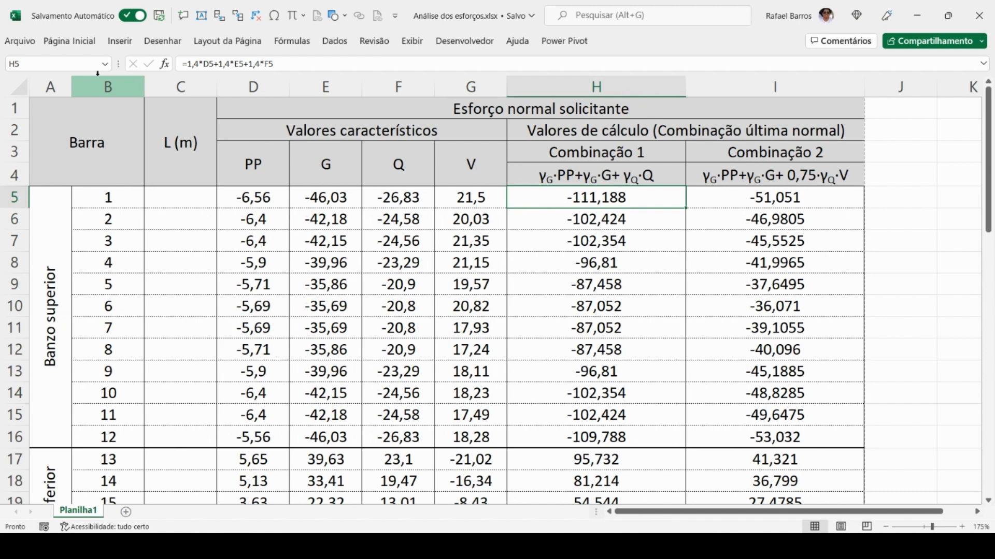
left_click(79, 44)
left_click(208, 87)
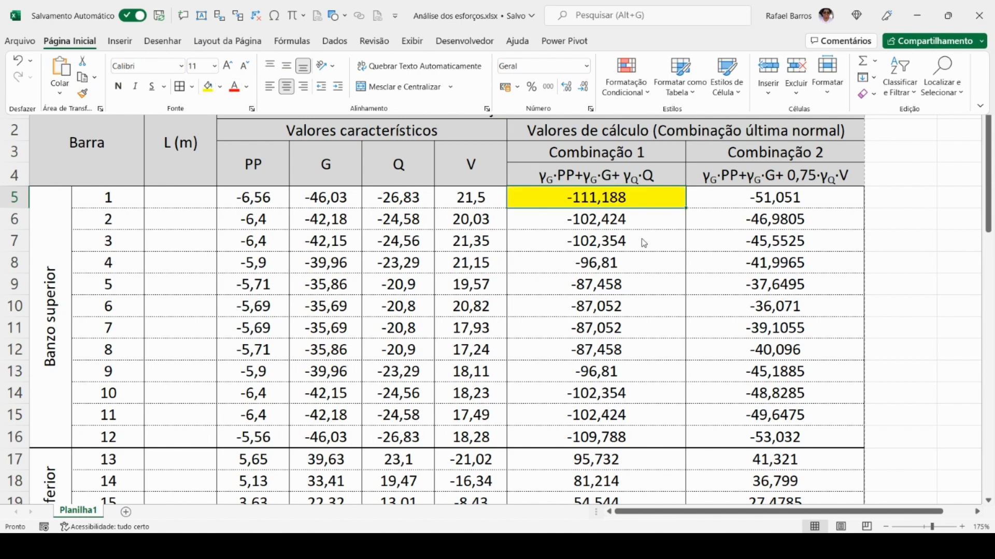
Compare the bottom chord's design values for both combinations and highlight bar 13's Combinação 1 value in yellow.
scroll(763, 231, "down", 3)
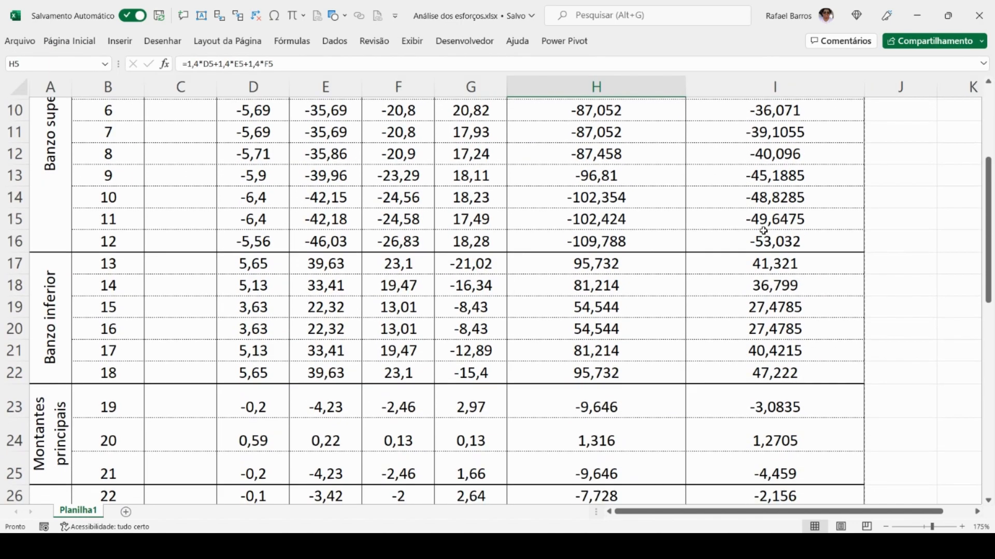
left_click(689, 268)
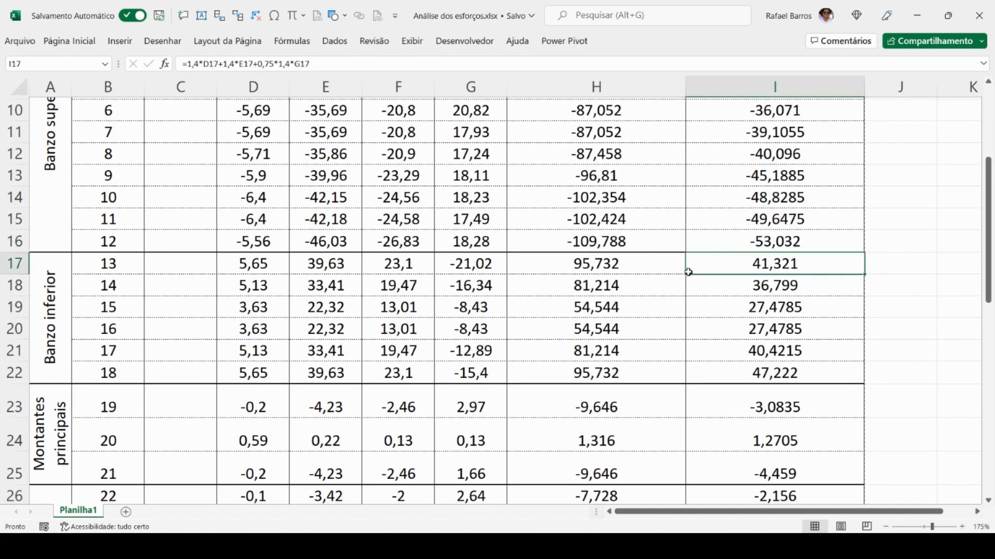
left_click_drag(688, 272, 610, 371)
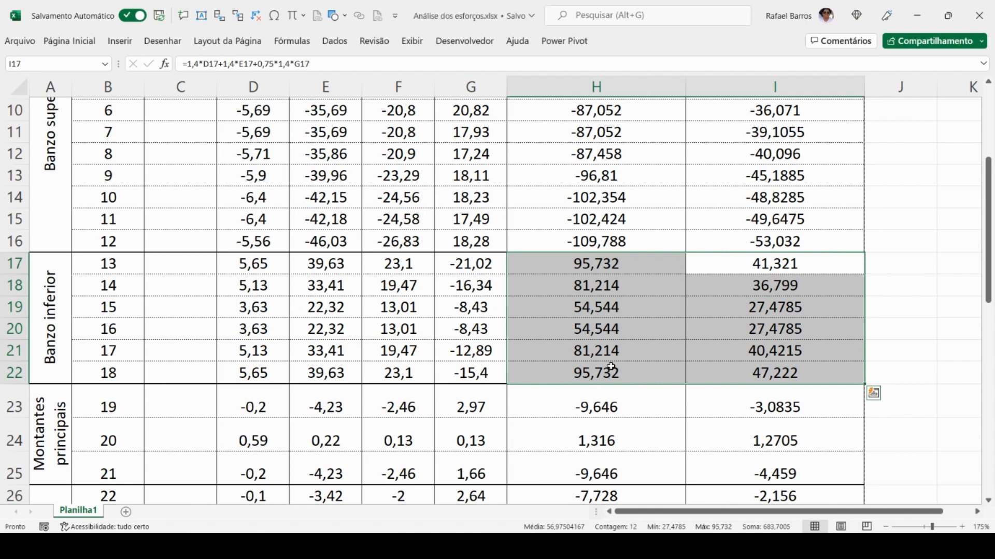
left_click(601, 265)
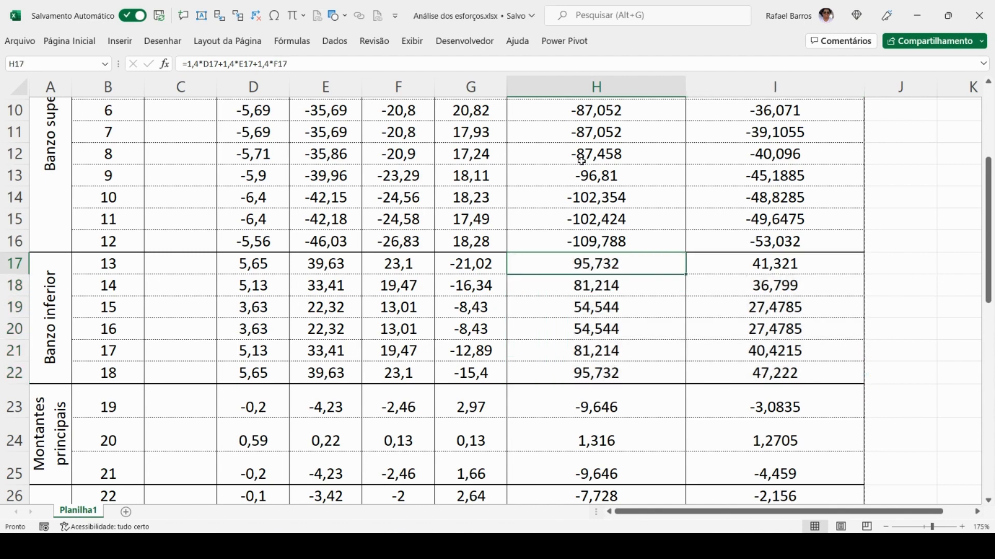
left_click(78, 43)
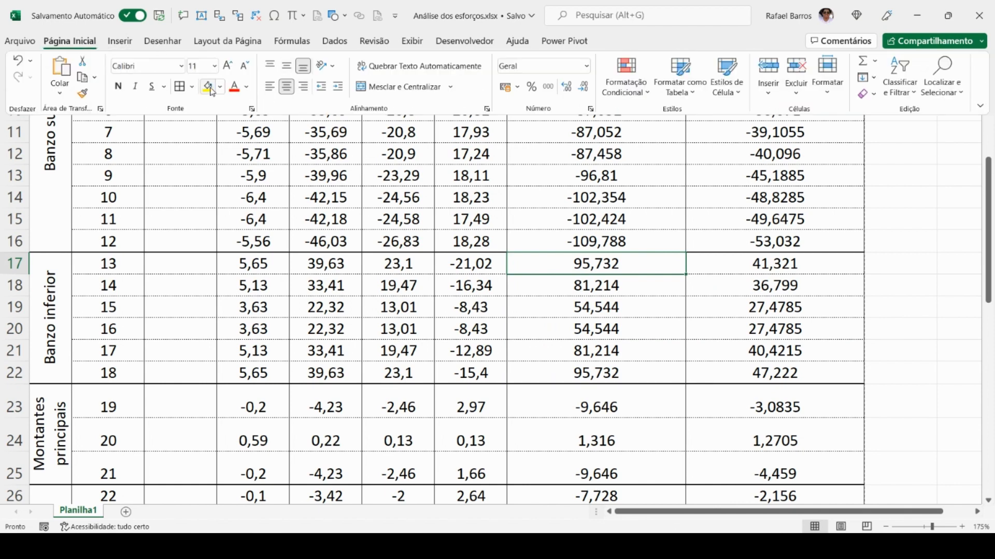
left_click(208, 86)
Check the truss diagram in the Estruturas de Madeira notes, return to the spreadsheet and highlight bar 19's Combinação 1 value in yellow.
scroll(602, 282, "up", 3)
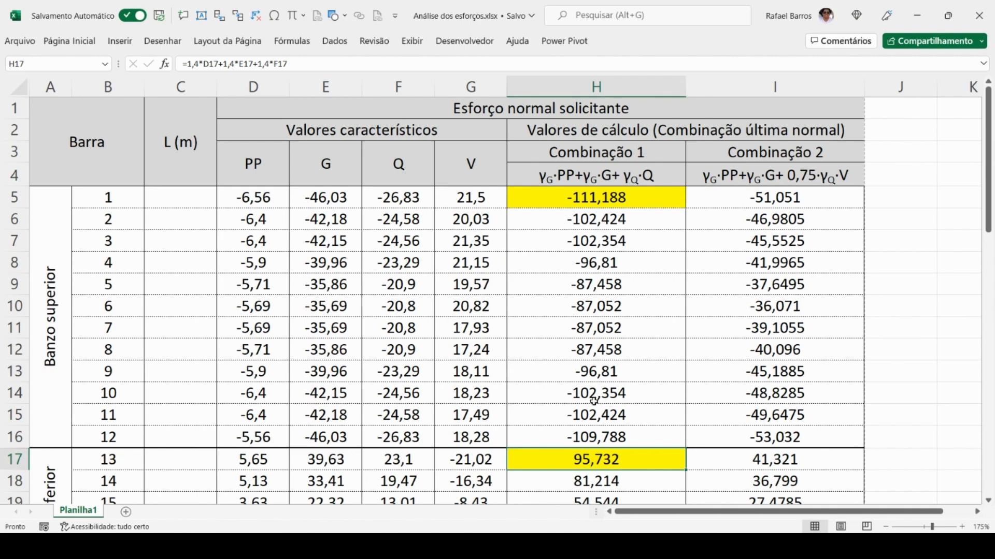
scroll(595, 398, "down", 4)
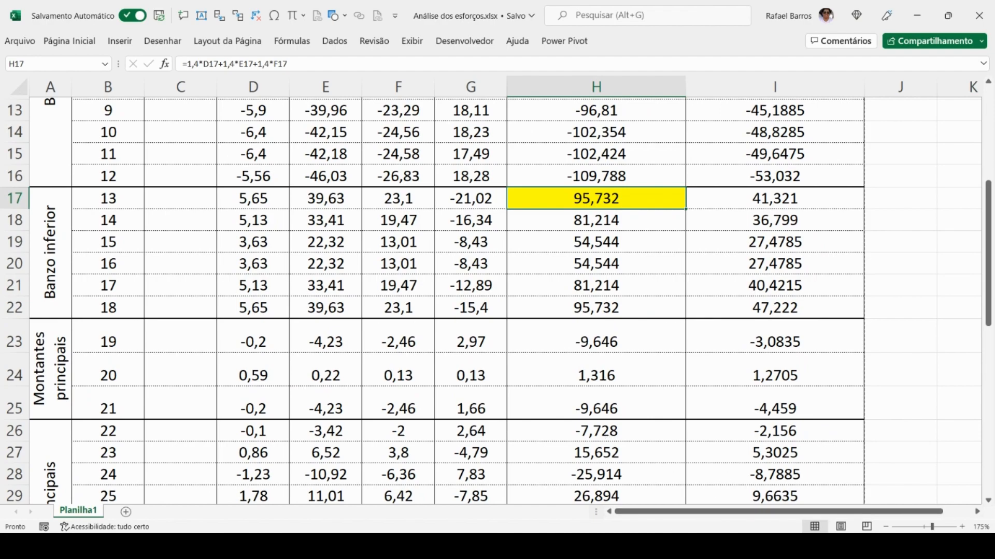
left_click(718, 547)
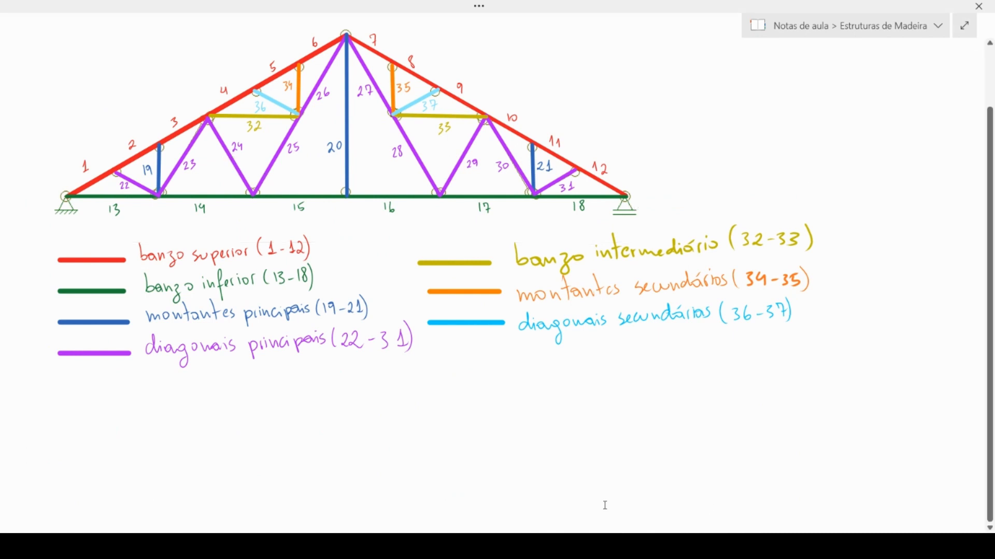
key("alt+Tab")
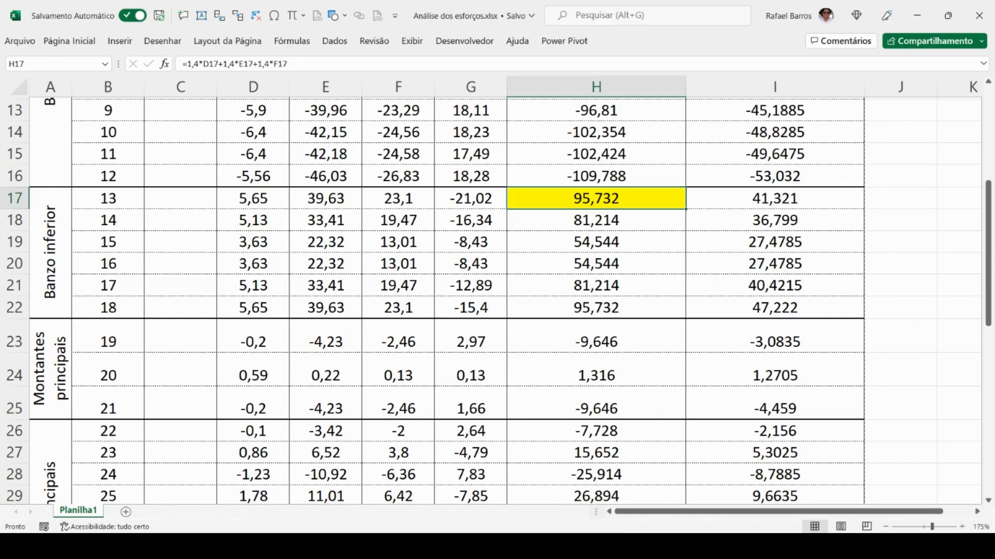
scroll(609, 407, "down", 1)
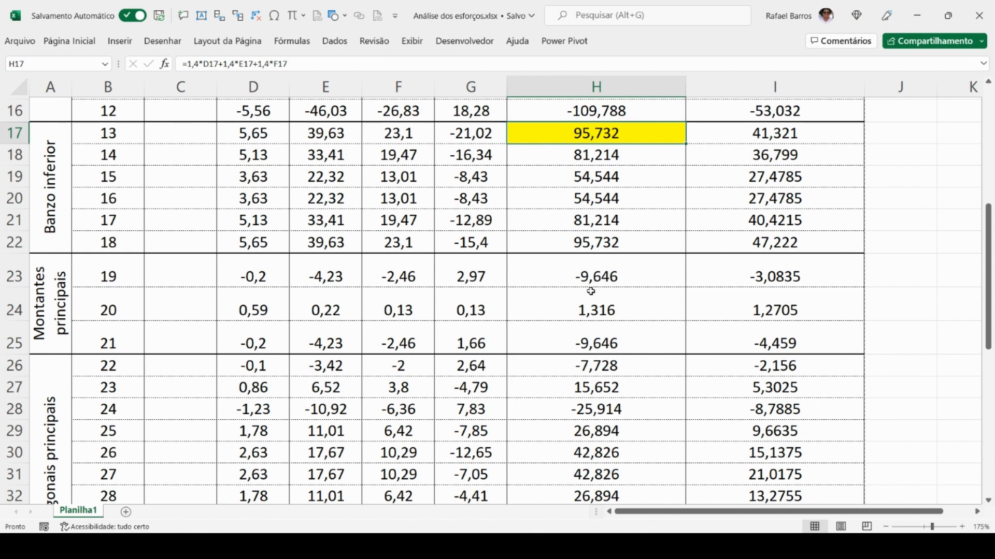
left_click(602, 270)
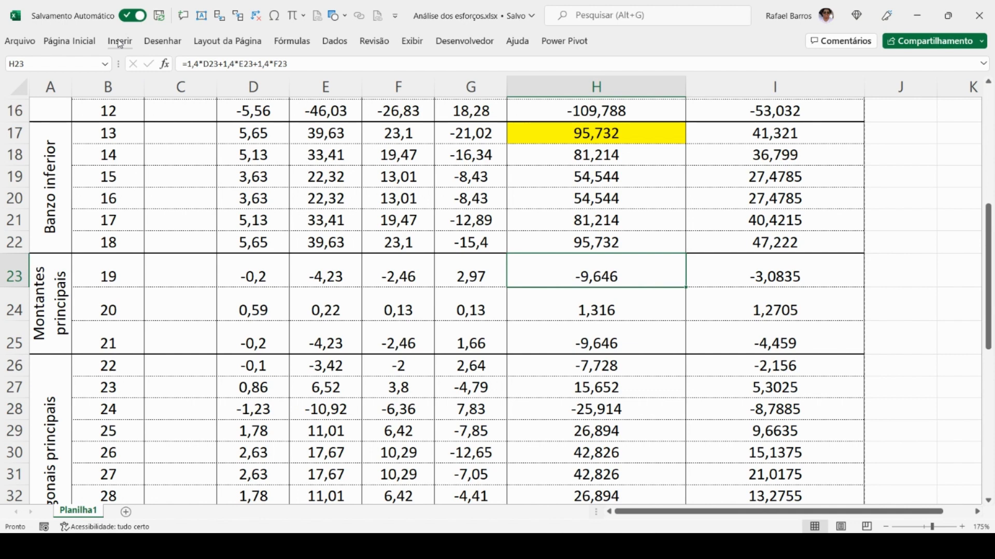
left_click(85, 42)
left_click(208, 87)
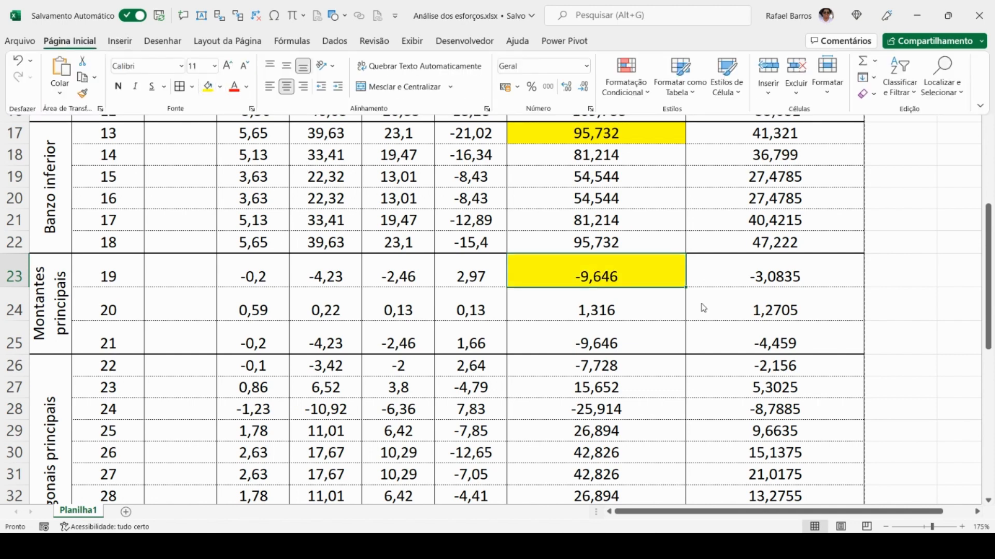
Locate bar 20 in the lecture notes' truss diagram, return to the spreadsheet and fill its Combinação 1 cell with light blue.
left_click(639, 295)
left_click_drag(784, 311, 603, 311)
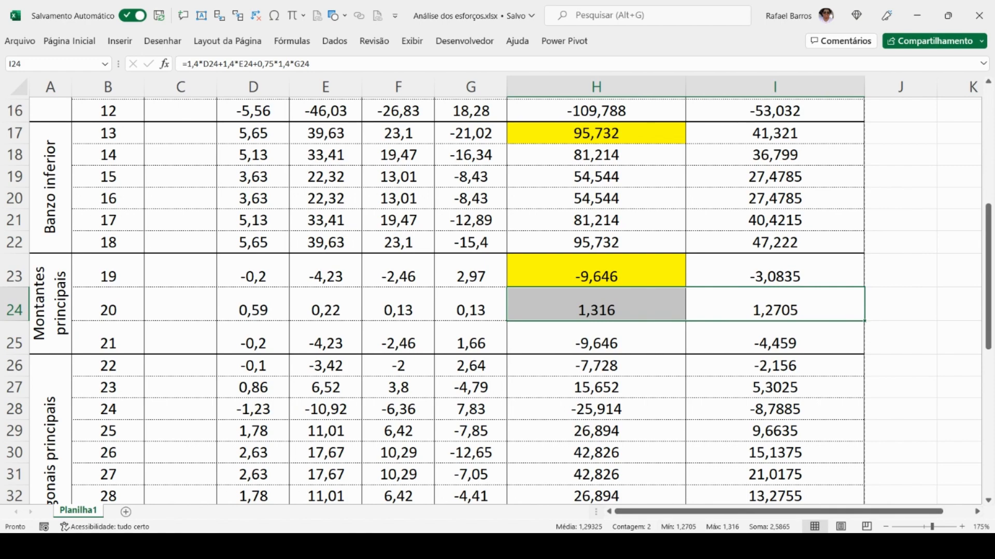
left_click(611, 546)
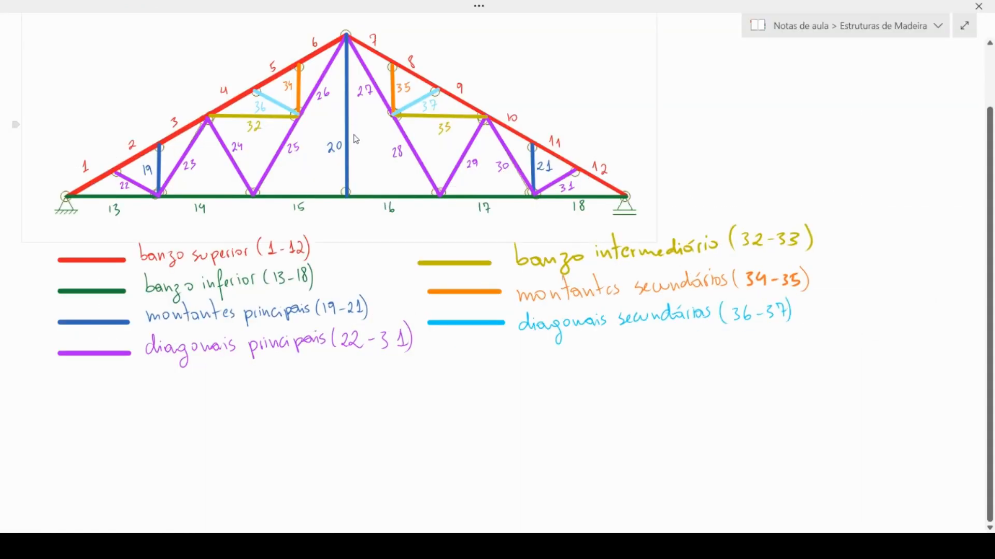
left_click(590, 546)
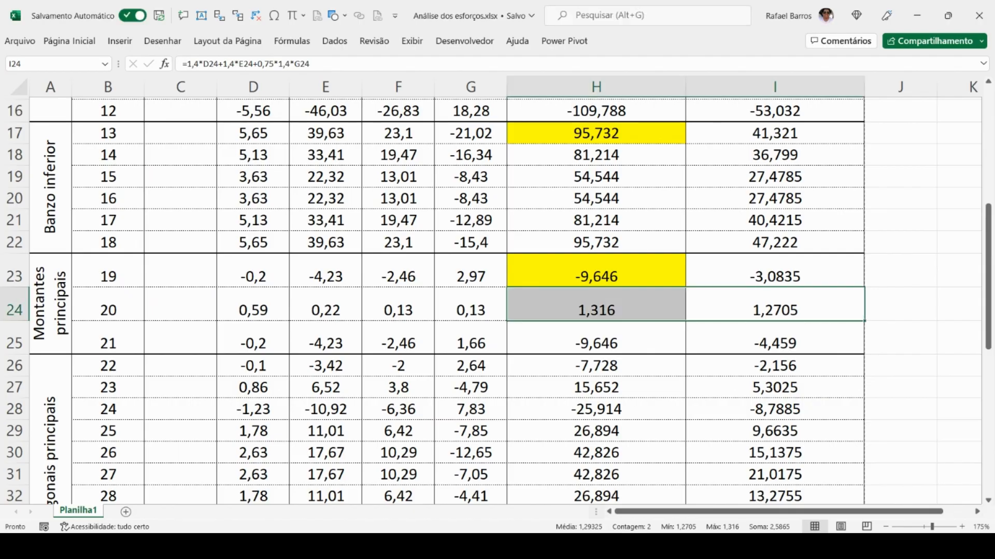
left_click(663, 307)
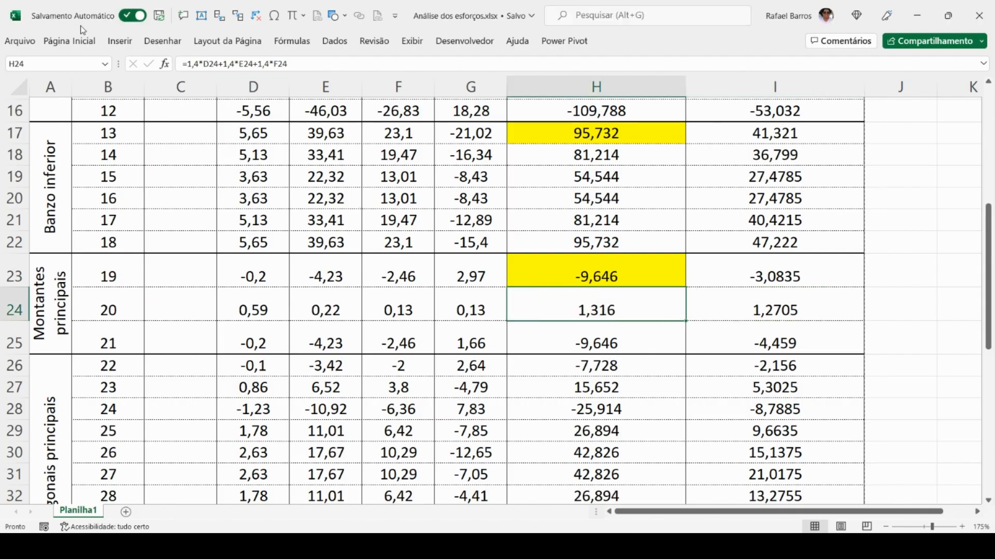
left_click(69, 41)
left_click(219, 86)
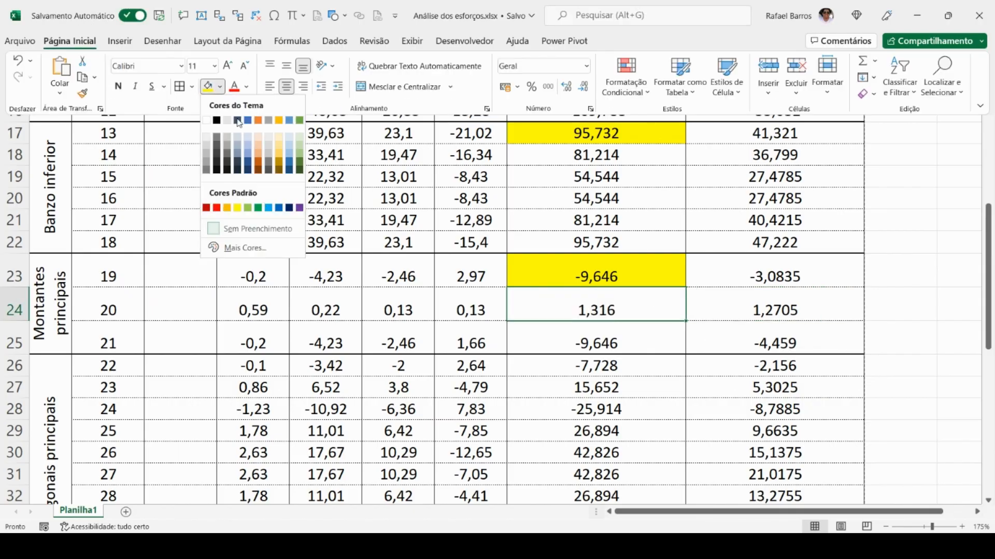
left_click(269, 208)
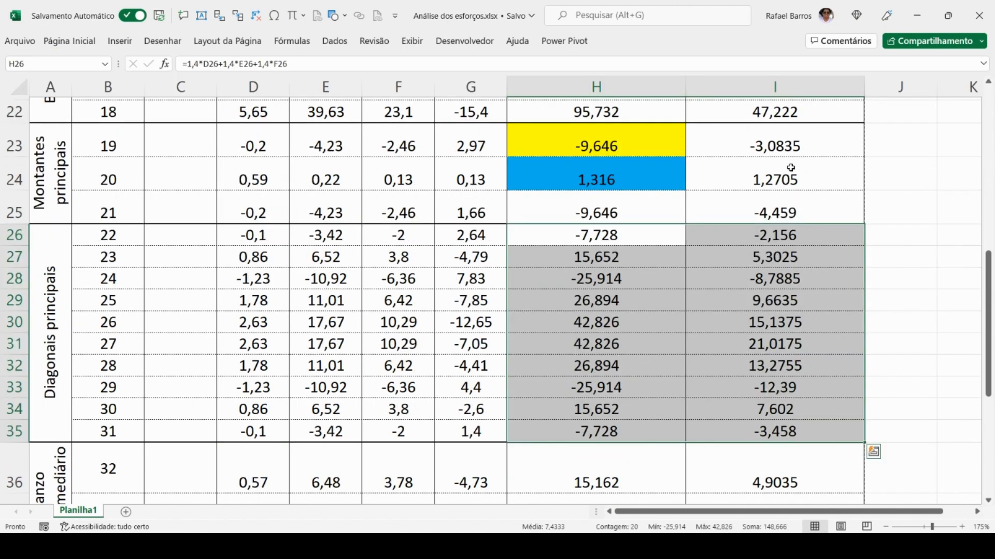
Compare the main diagonals' design values for both combinations and fill bar 26's Combinação 1 cell with light blue.
left_click(772, 183)
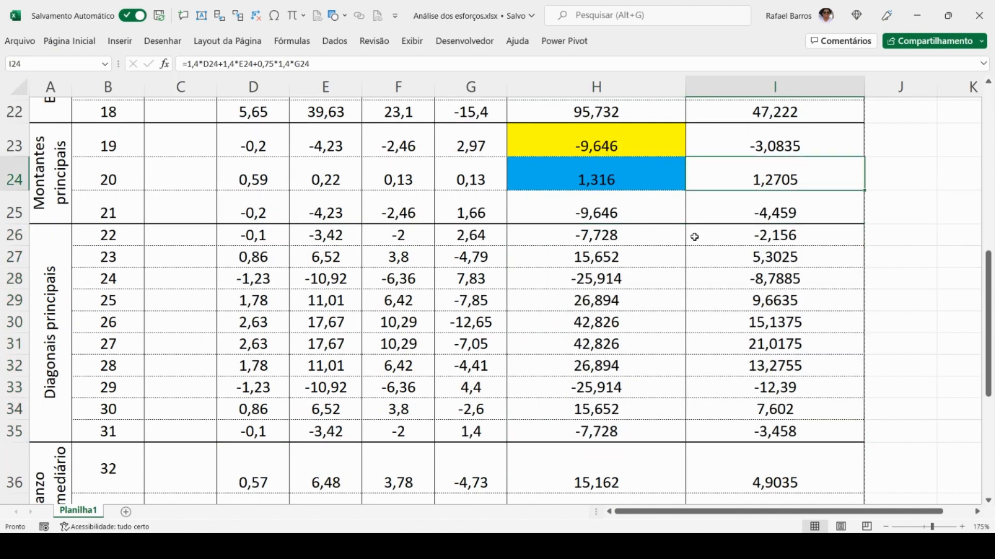
left_click(73, 286)
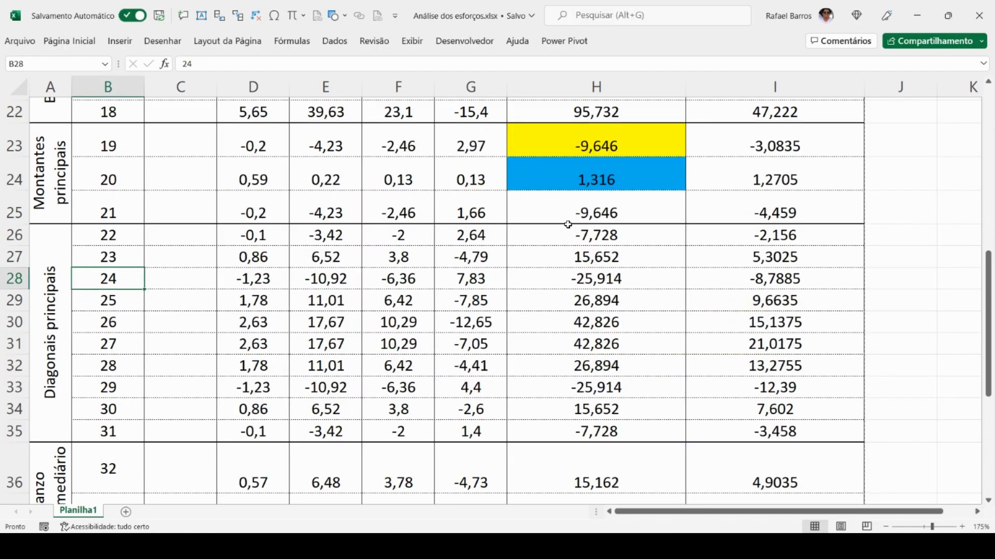
left_click_drag(568, 225, 779, 434)
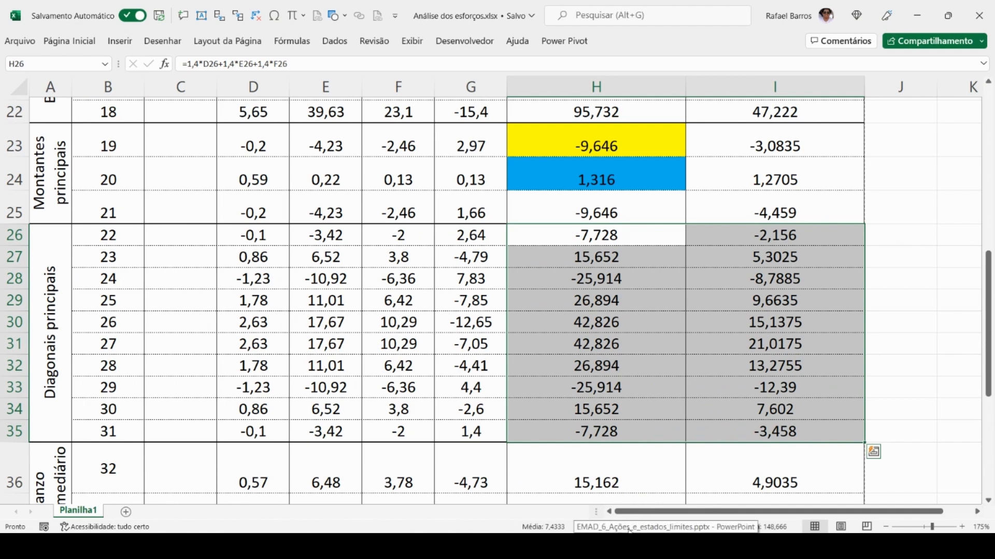
left_click(741, 390)
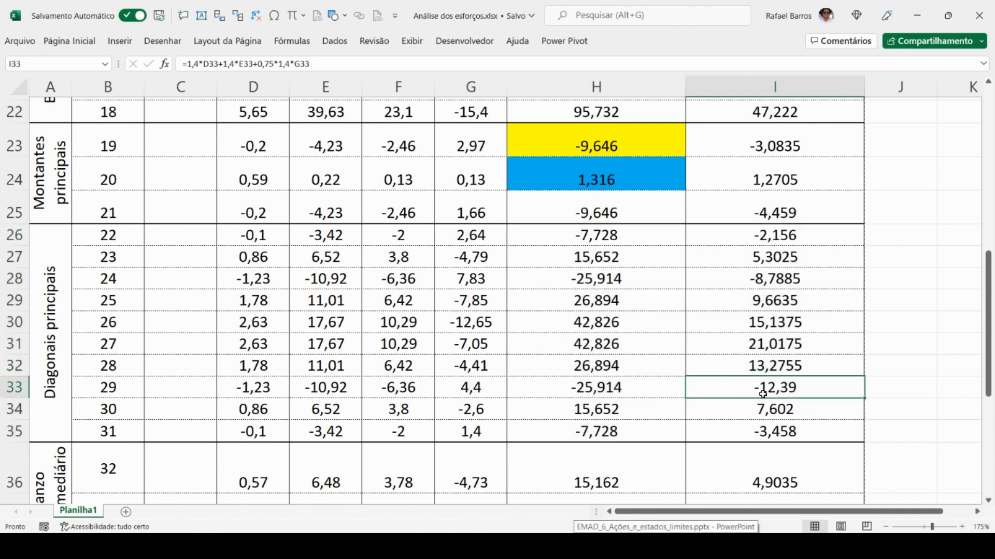
left_click_drag(774, 431, 574, 226)
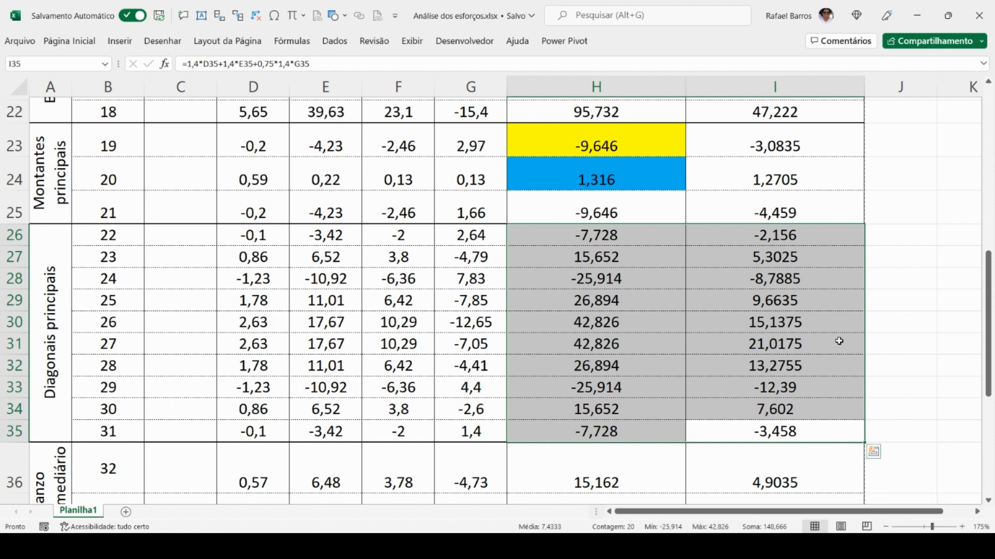
left_click(594, 324)
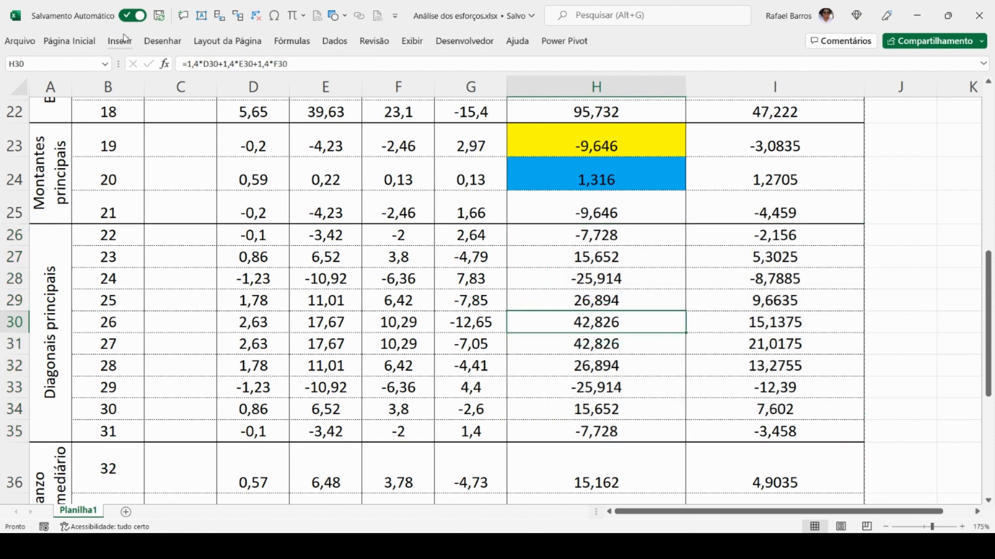
left_click(83, 42)
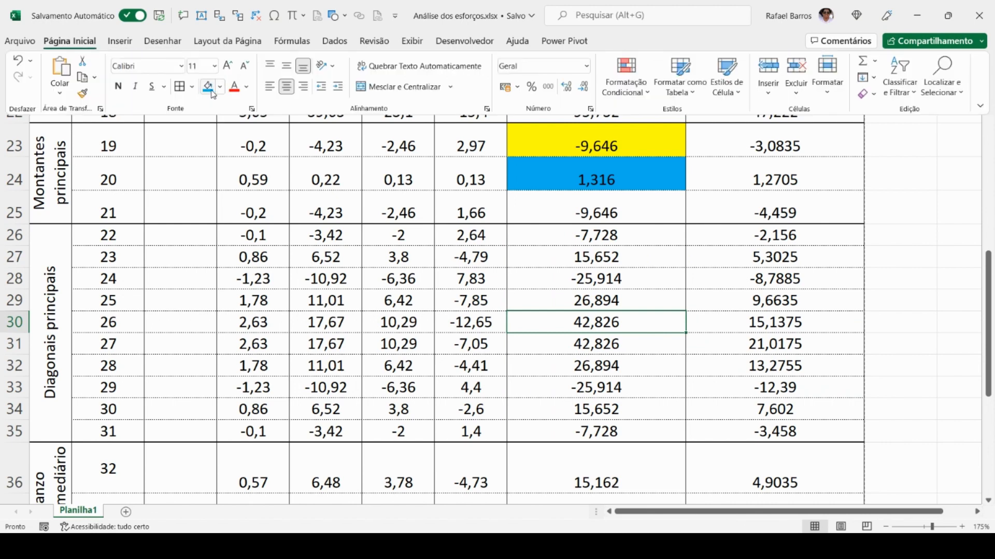
left_click(200, 86)
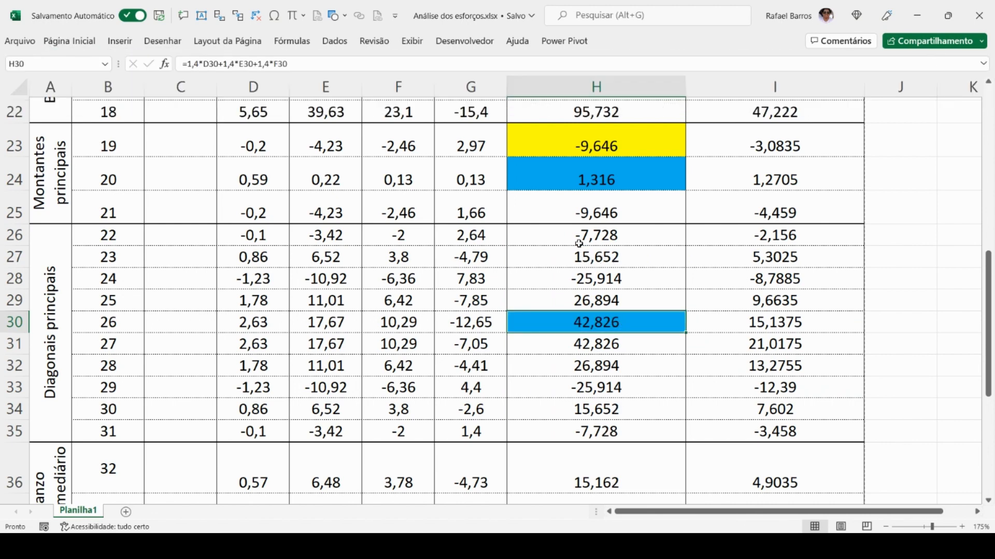
Compare the main diagonals' compression values and highlight bar 24's Combinação 1 value in yellow, checking it against bar 26.
left_click_drag(579, 239, 755, 431)
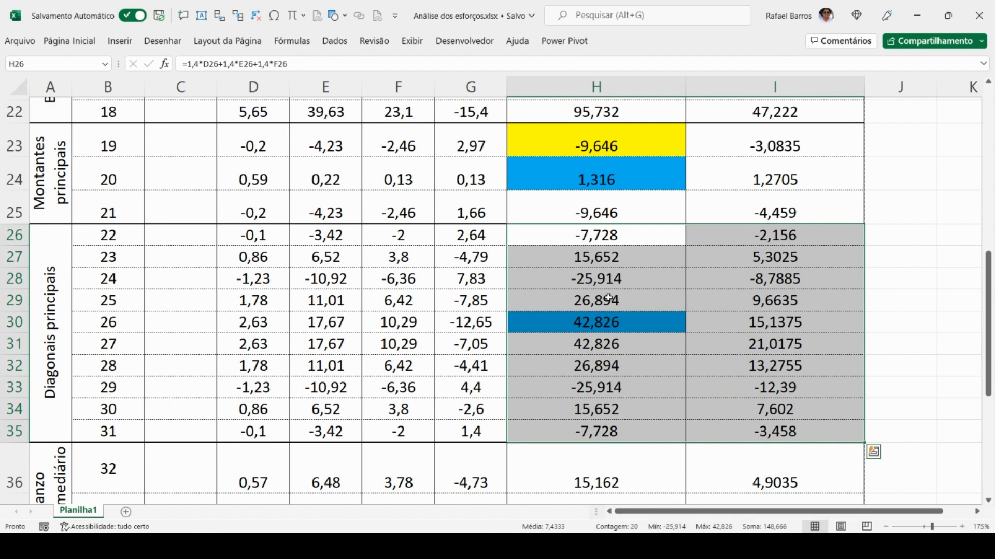
key("Down")
key("Down")
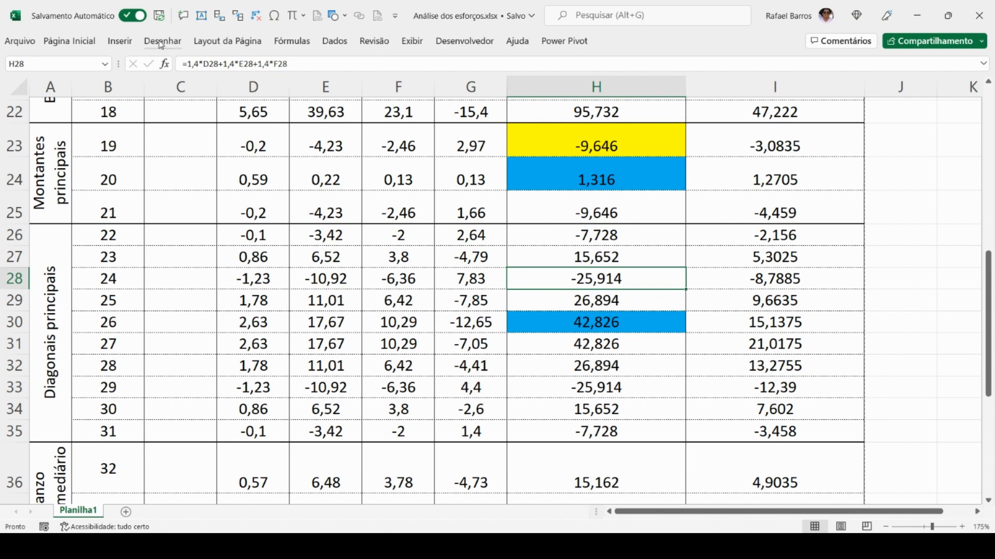
left_click(81, 45)
left_click(221, 86)
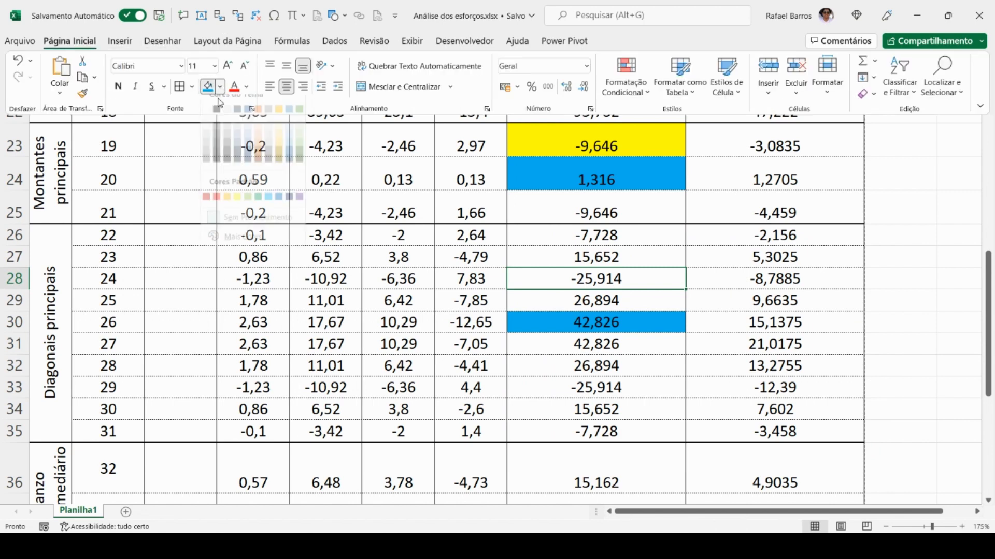
left_click(237, 208)
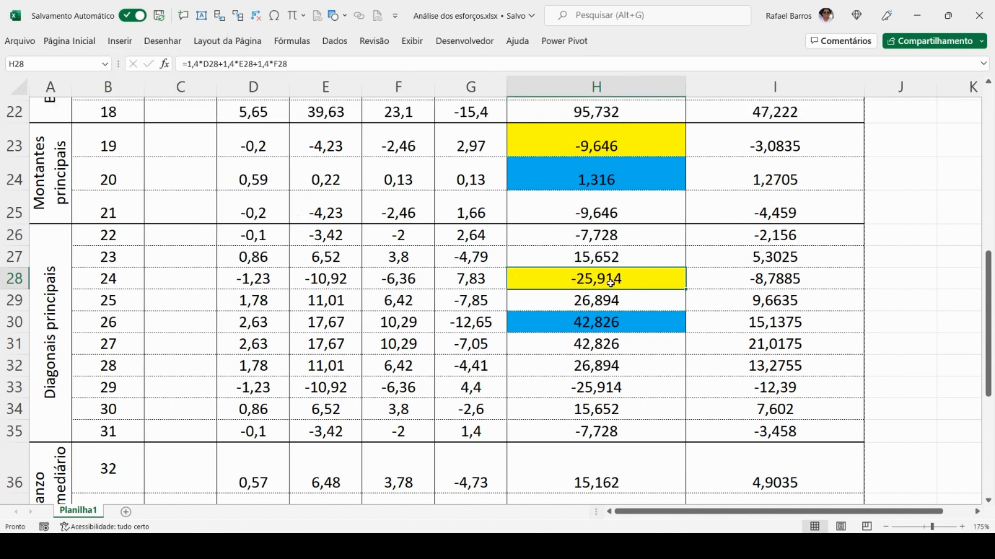
left_click(618, 322)
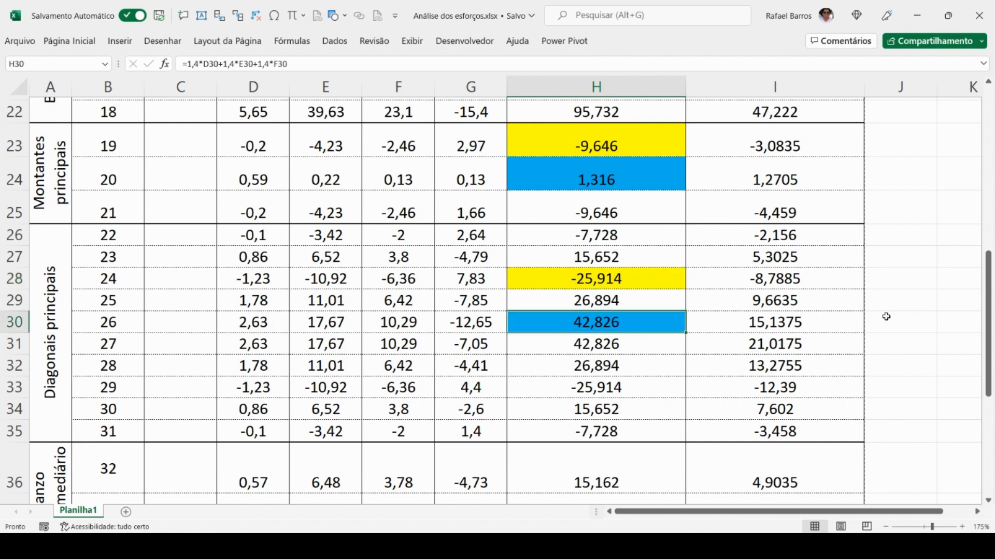
left_click(630, 280)
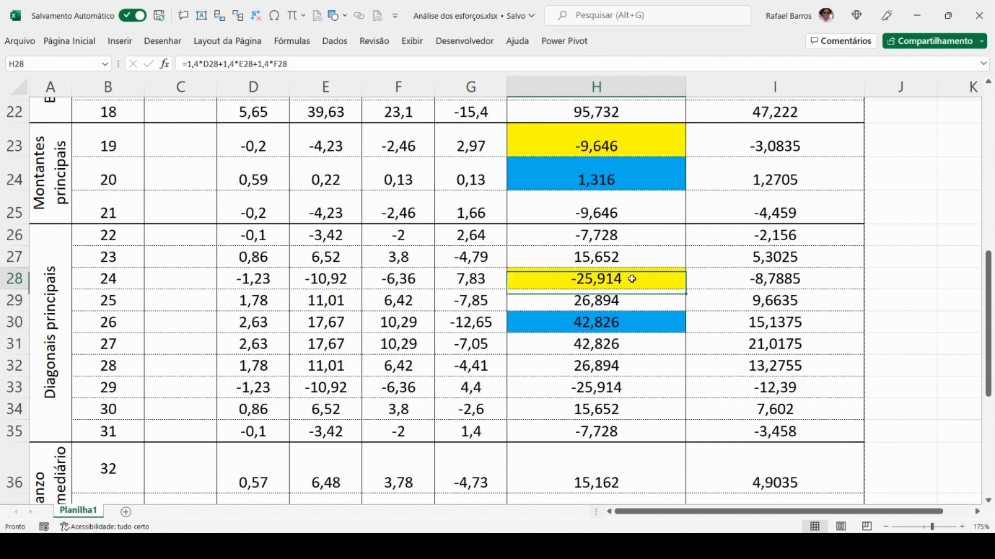
Highlight bar 32's Combinação 1 value in the intermediate chord group in yellow.
scroll(707, 202, "down", 3)
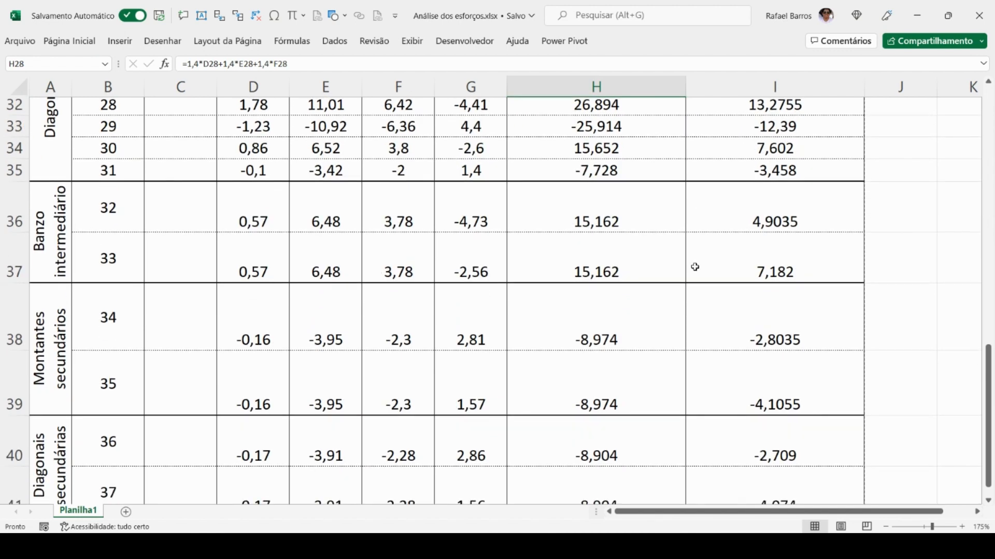
left_click(606, 210)
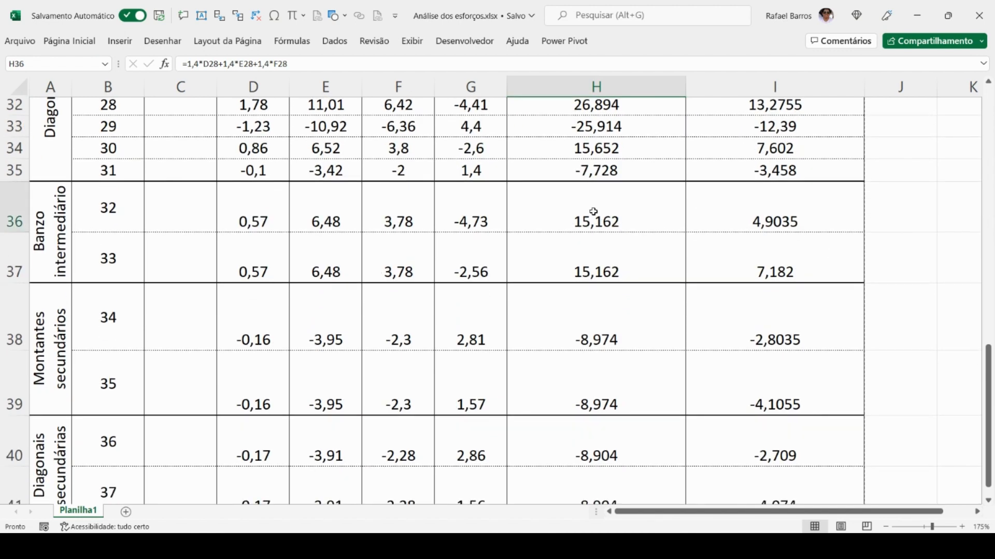
left_click(87, 44)
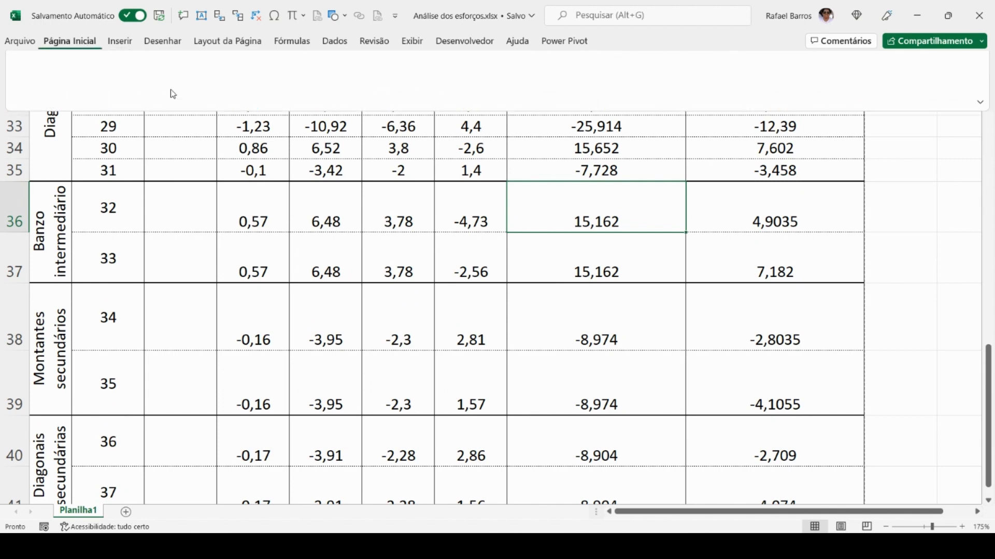
left_click(209, 96)
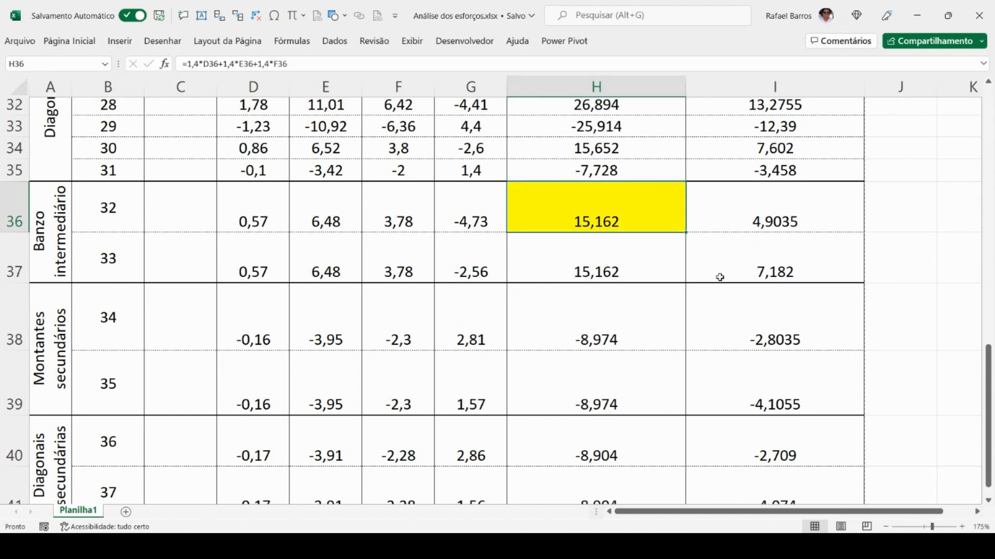
Highlight bar 34's Combinação 1 value in the secondary posts group in yellow.
scroll(675, 329, "down", 1)
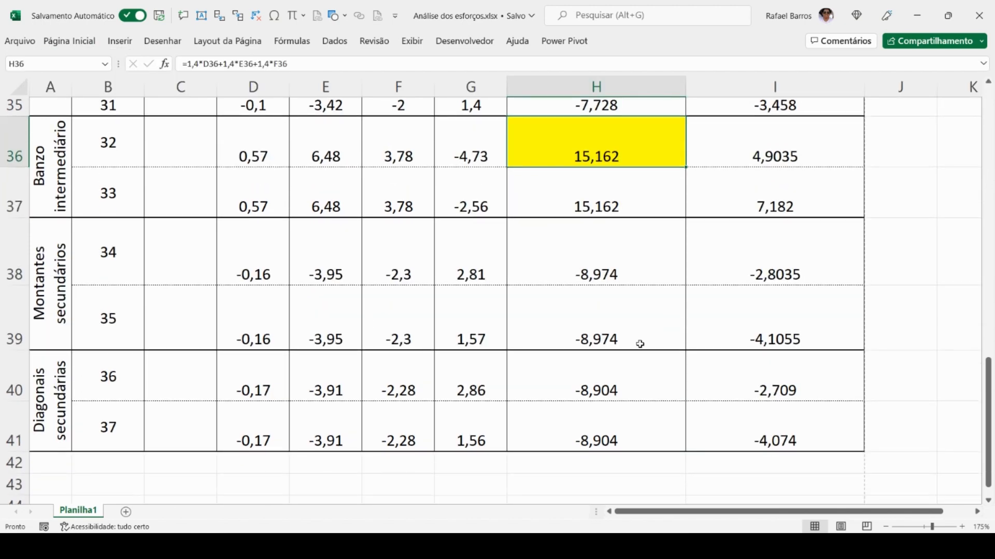
left_click(622, 269)
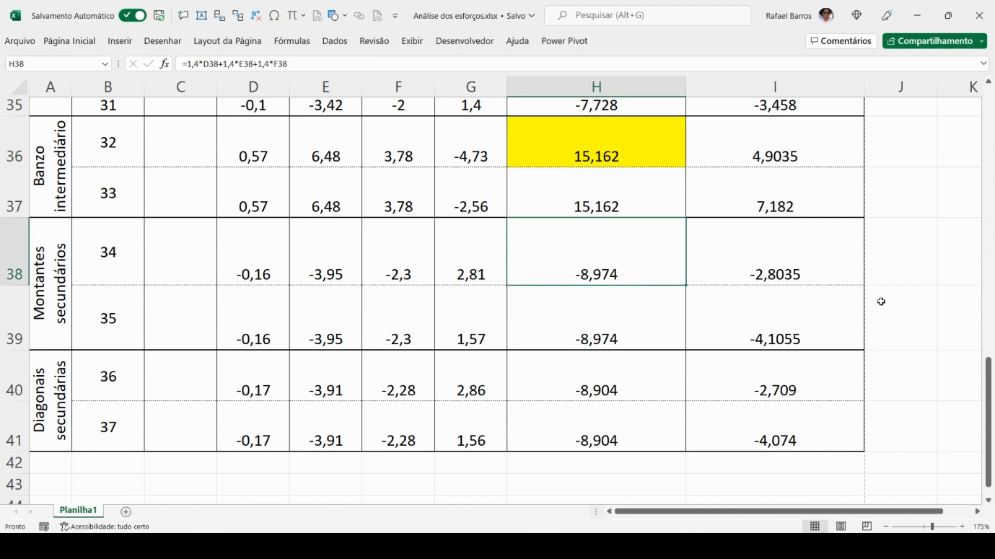
left_click(68, 42)
left_click(215, 91)
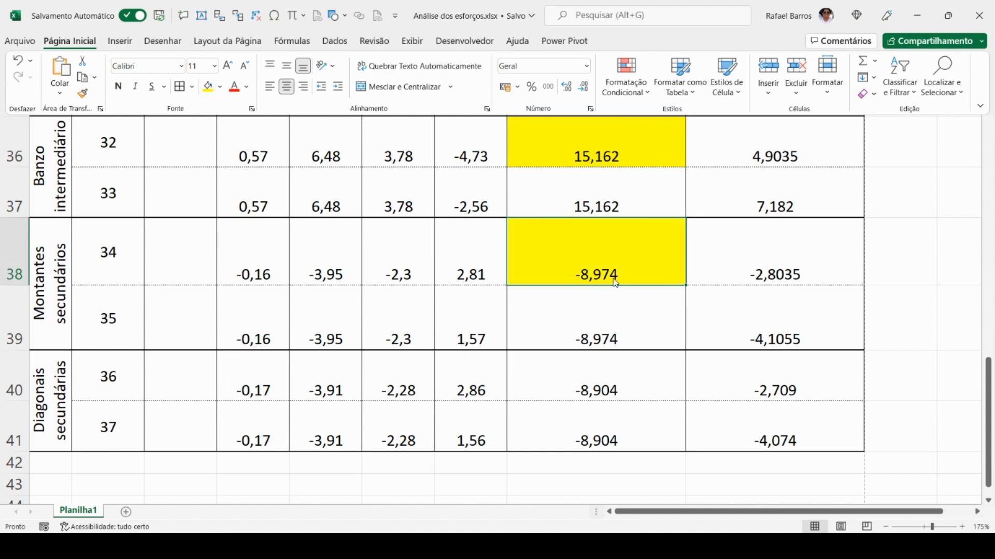
Change the fill of bar 32's Combinação 1 cell to light blue.
scroll(653, 321, "up", 4)
left_click(638, 399)
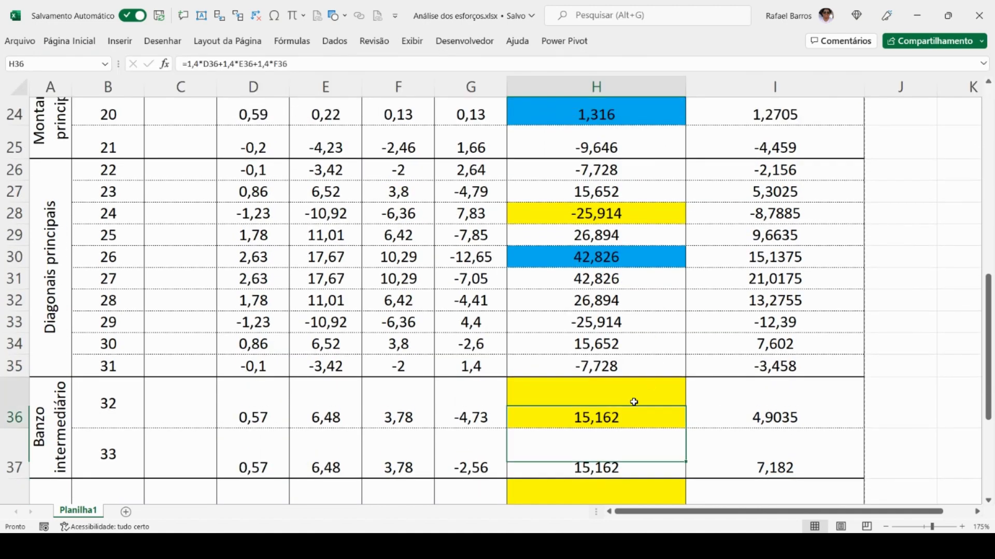
left_click(116, 45)
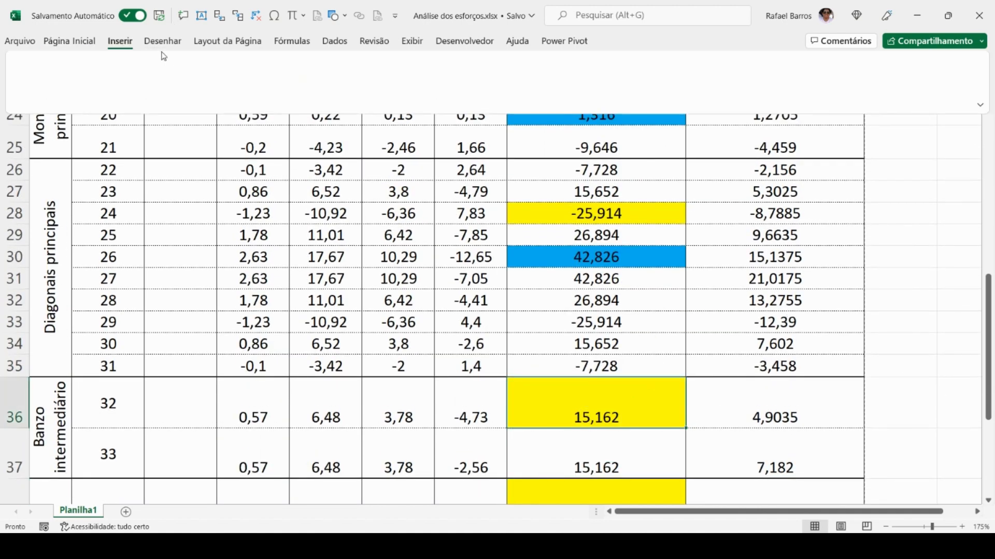
left_click(69, 41)
left_click(219, 87)
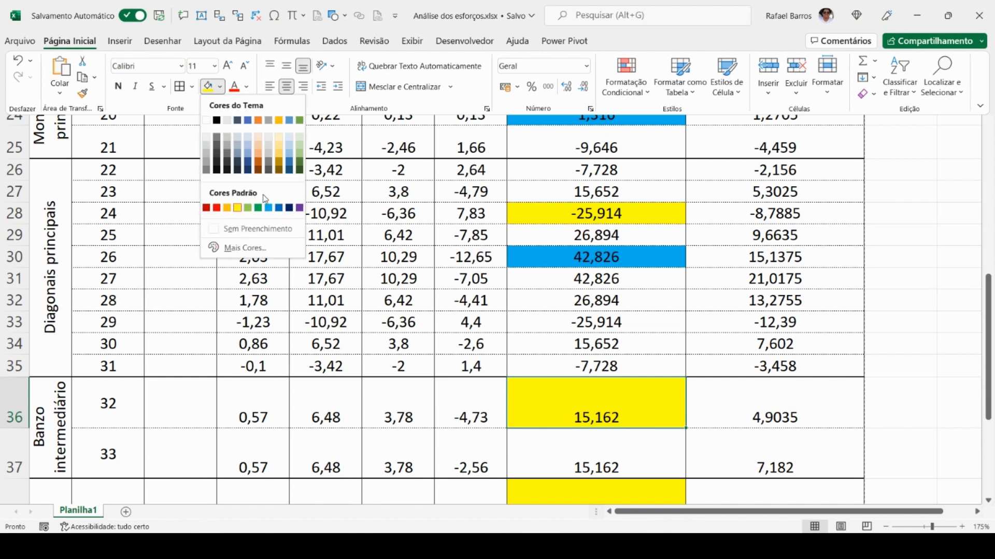
left_click(269, 208)
scroll(596, 270, "down", 4)
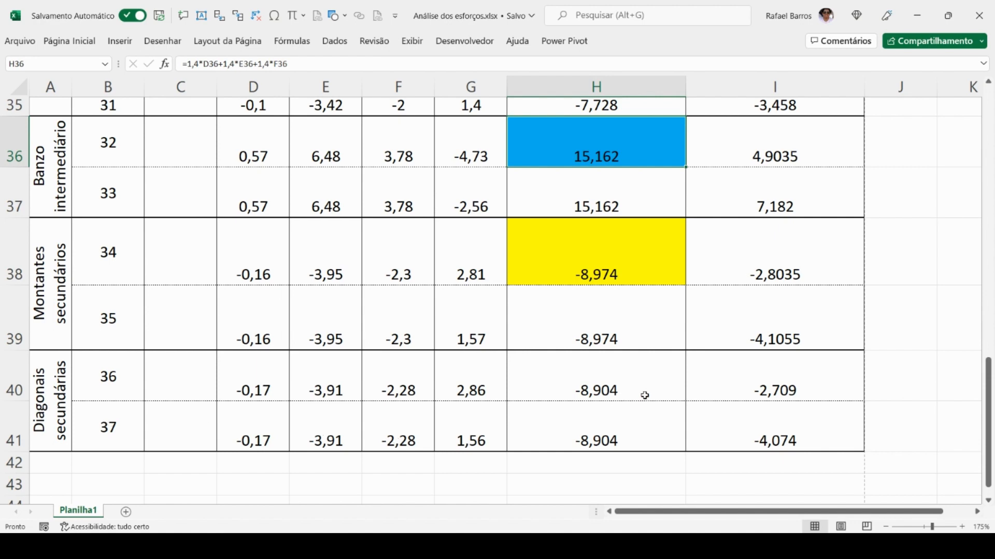
Highlight bar 36's Combinação 1 value in yellow and review the highlighted forces across the whole table.
left_click(626, 394)
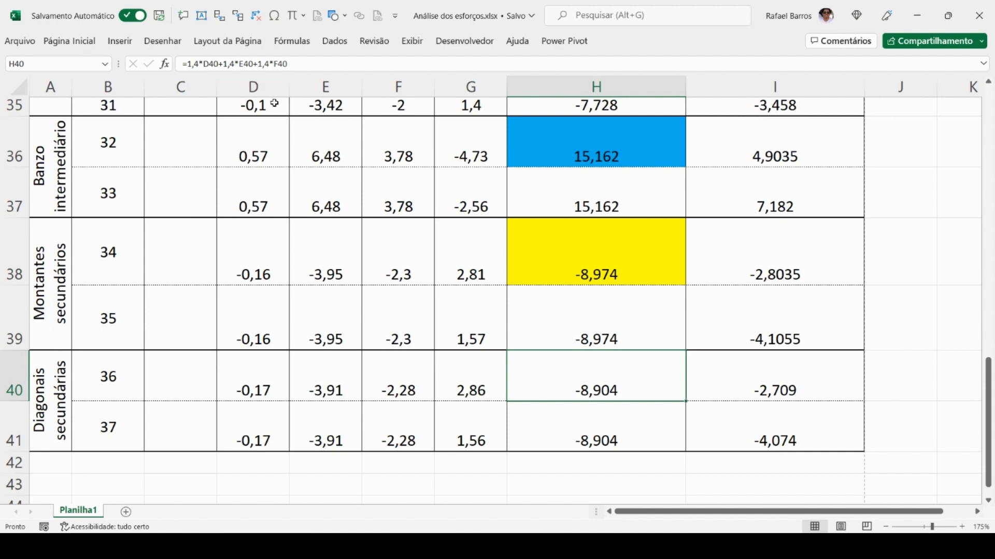
left_click(94, 41)
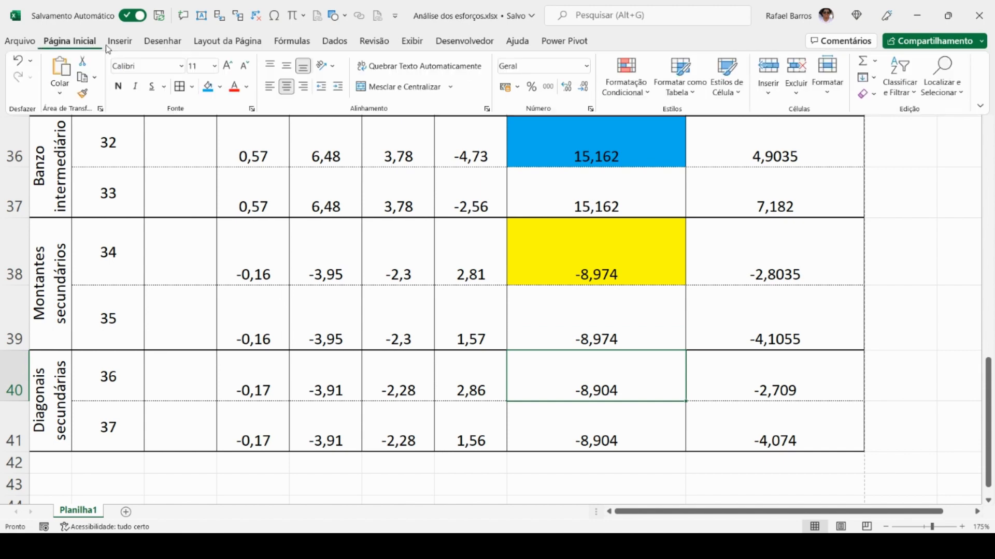
left_click(220, 86)
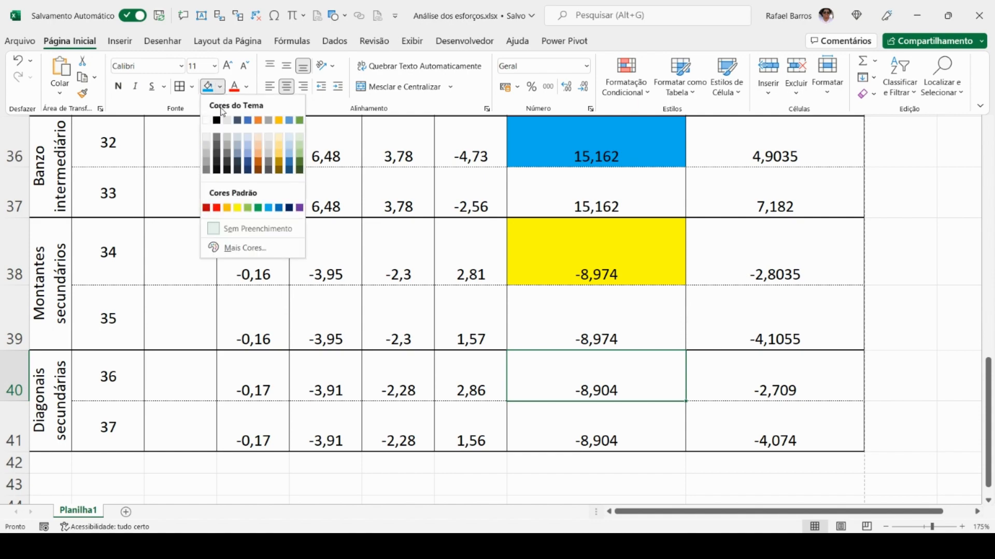
left_click(236, 208)
scroll(625, 254, "up", 2)
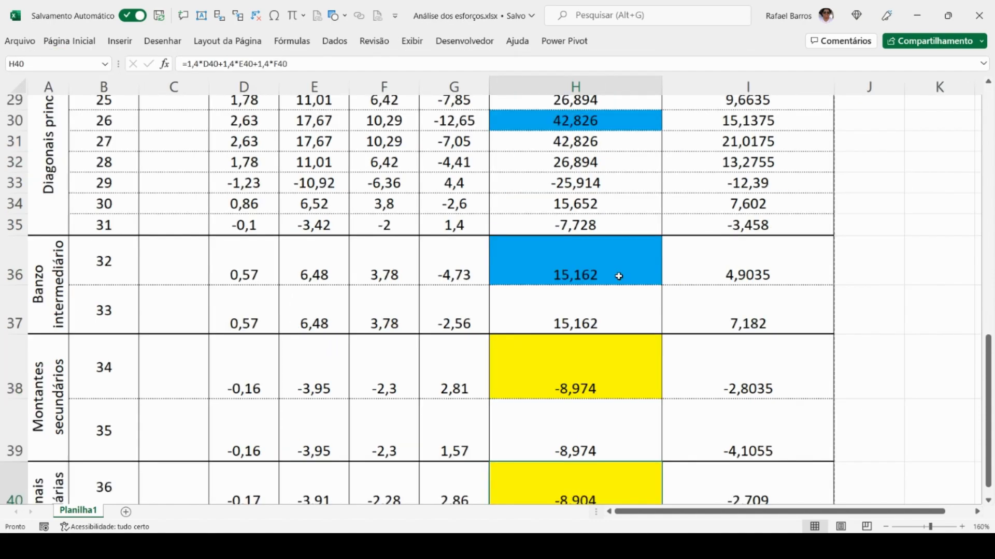
scroll(617, 275, "down", 3)
scroll(616, 275, "up", 3)
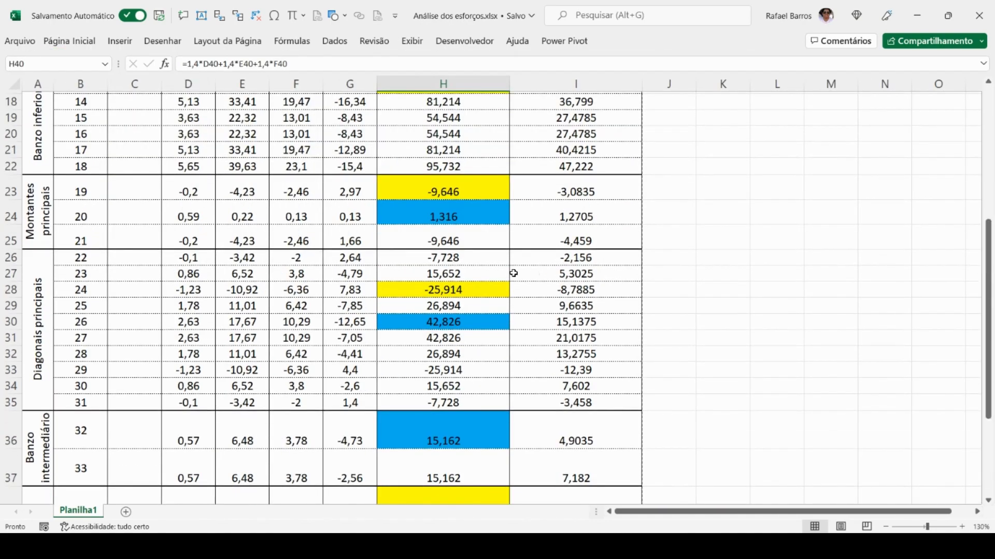
scroll(513, 273, "down", 2)
scroll(513, 273, "up", 3)
scroll(513, 273, "up", 3)
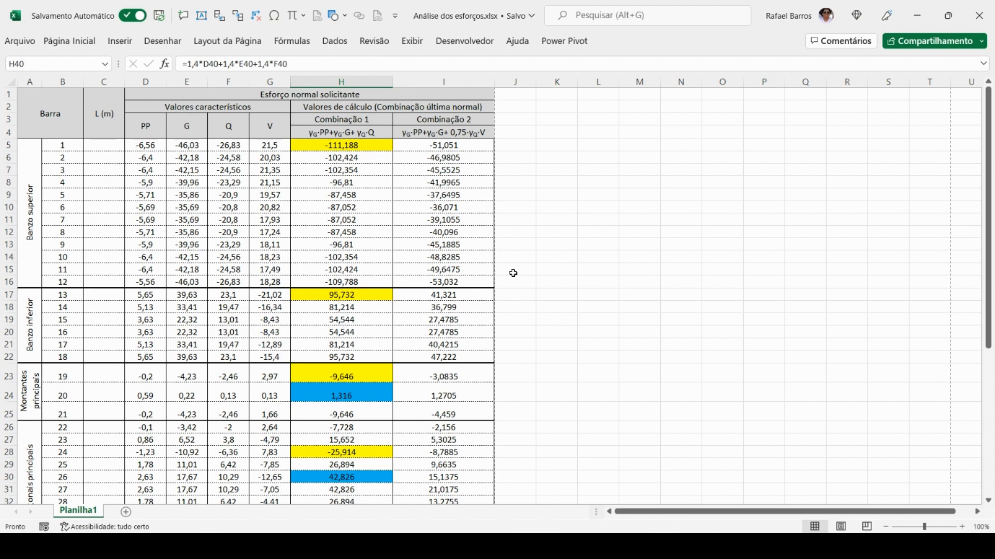
Switch to Ftool, maximize its window and bring the lowest truss model's axial force diagram fully into view.
left_click(446, 546)
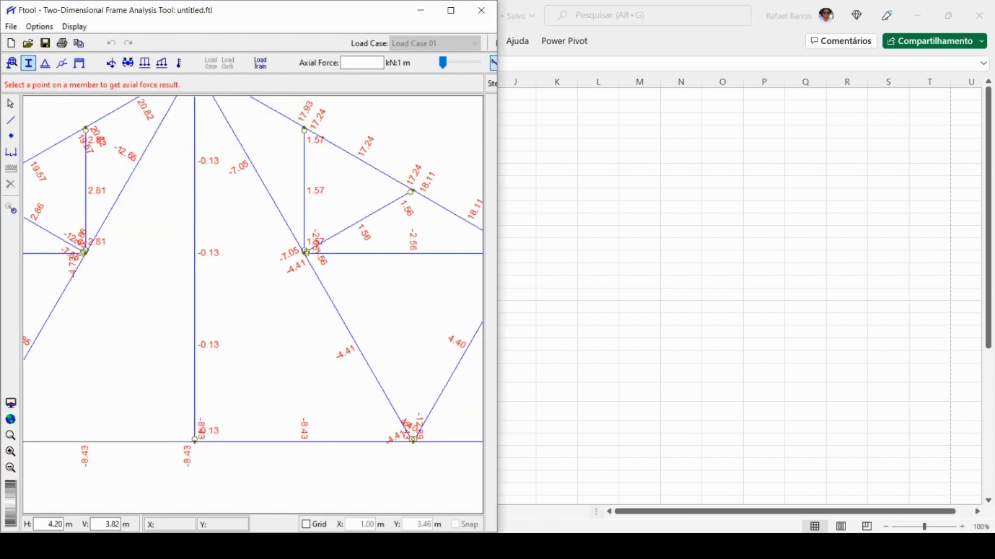
left_click(451, 9)
scroll(658, 215, "down", 13)
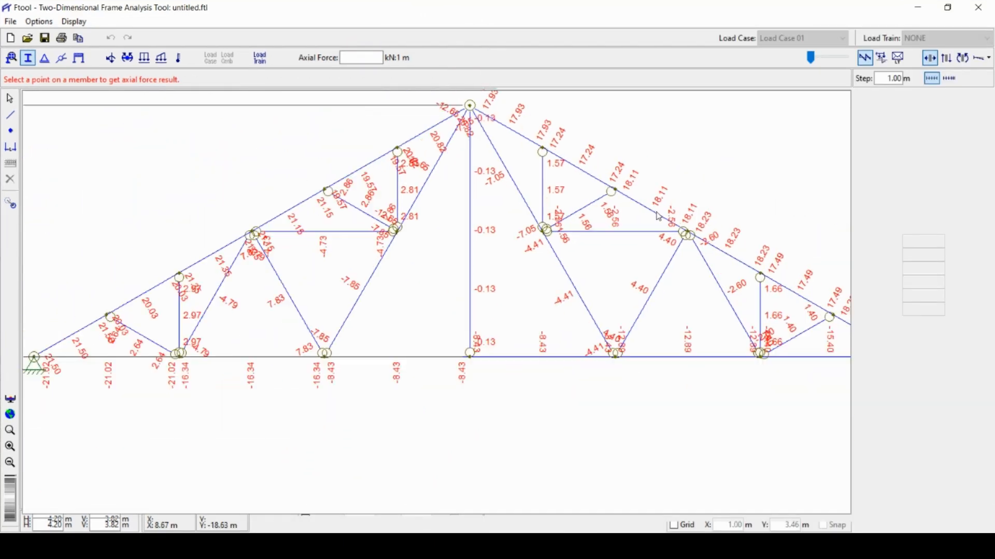
scroll(528, 243, "up", 3)
scroll(650, 176, "up", 5)
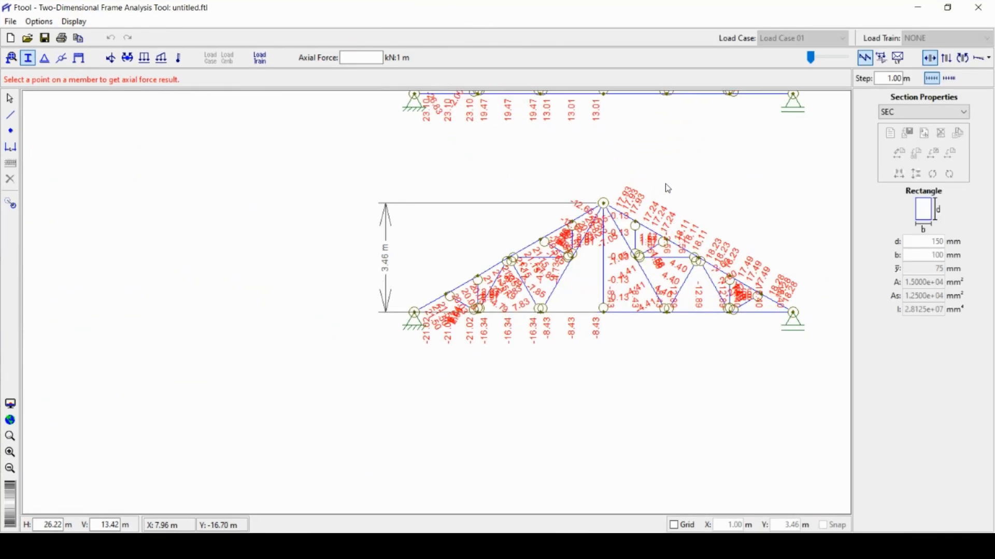
left_click_drag(645, 184, 373, 228)
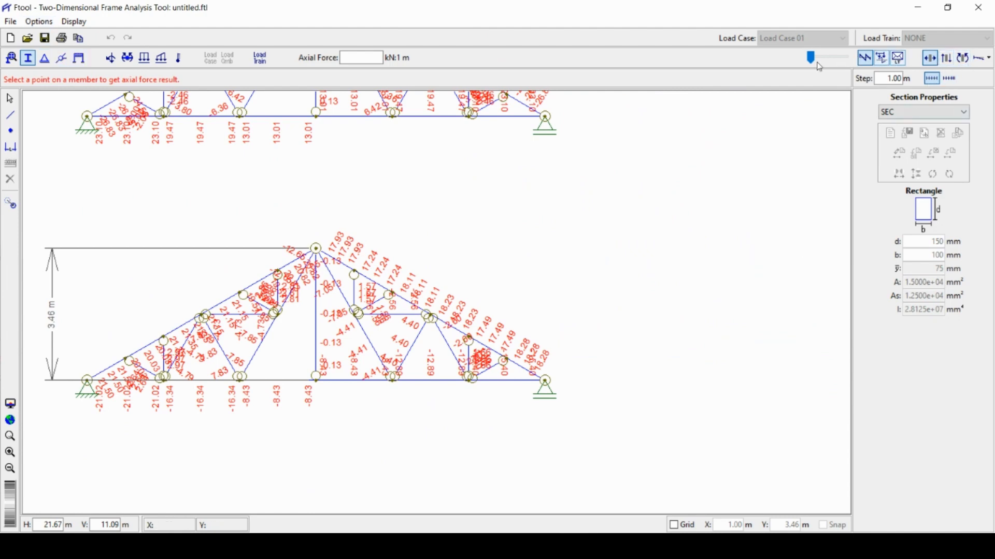
Display the deformed configuration in the Ftool model and examine the deformed shapes of the lower trusses.
left_click(981, 58)
scroll(629, 265, "down", 2)
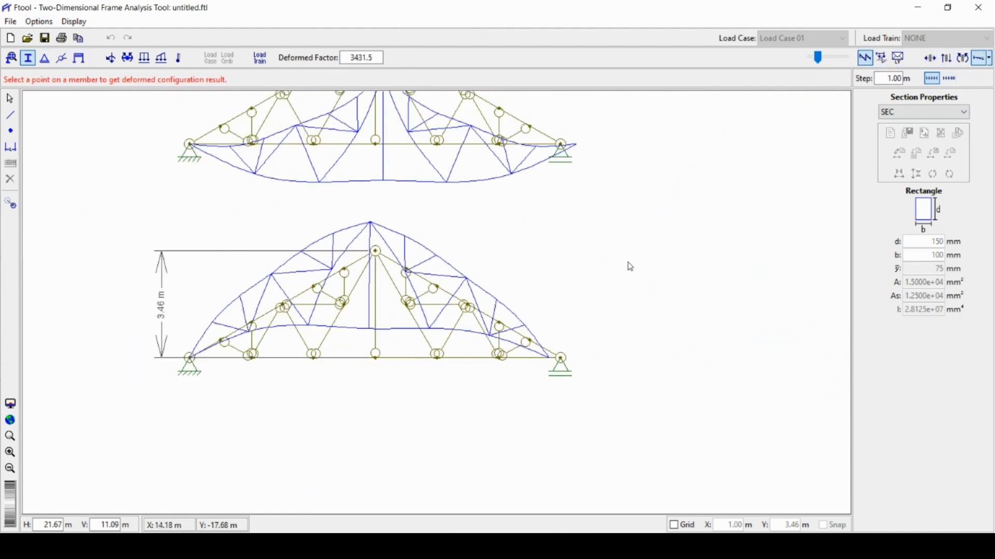
left_click_drag(616, 209, 609, 404)
left_click_drag(589, 224, 599, 463)
left_click_drag(617, 330, 608, 224)
left_click_drag(537, 386, 536, 191)
left_click_drag(499, 378, 507, 248)
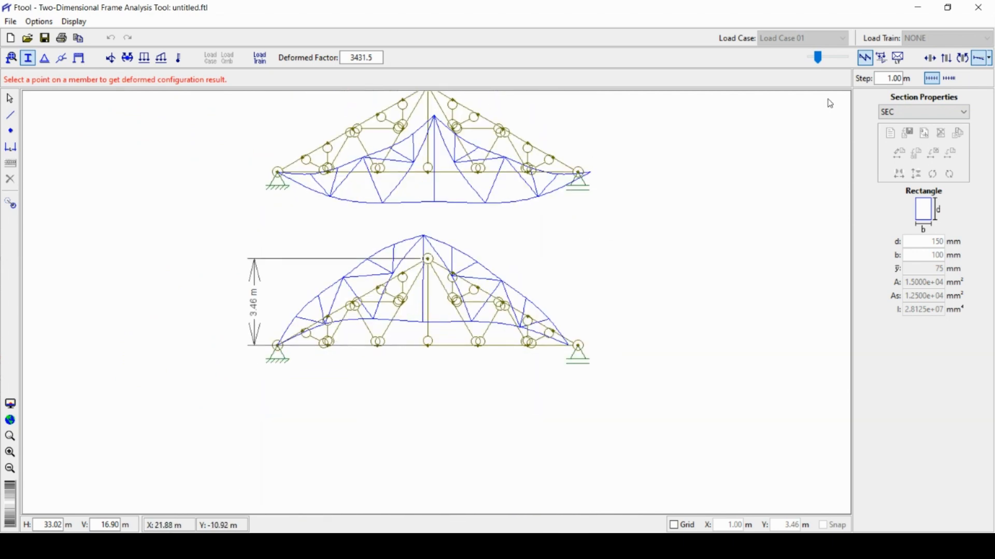
Reduce the deformed factor to 1294.9 and view the trusses at the smaller deformation scale.
left_click_drag(816, 59, 803, 69)
scroll(601, 253, "down", 1)
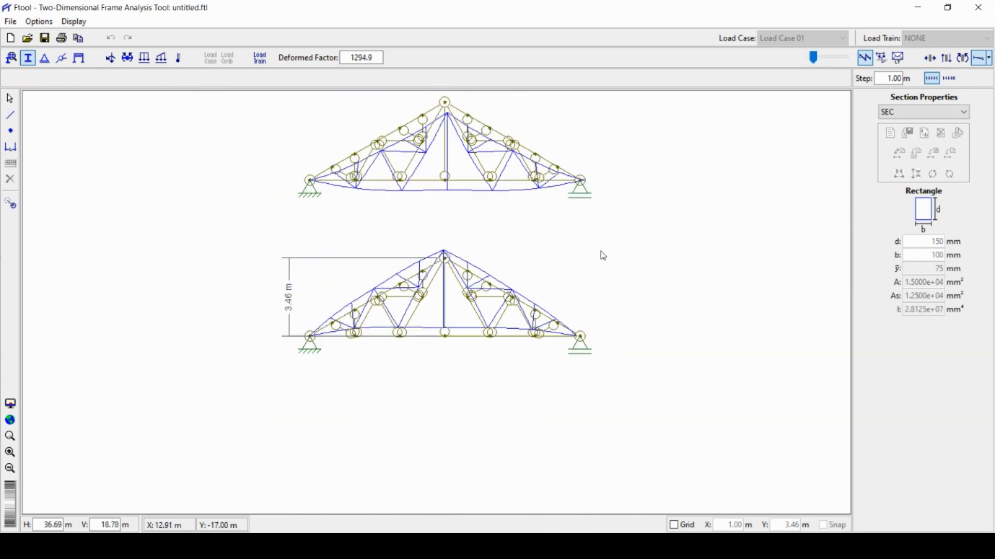
left_click_drag(596, 154, 539, 333)
scroll(540, 333, "down", 1)
Raise the deformation scale to a factor of about 2266.2 and compare the deformed shapes of all the trusses.
left_click_drag(823, 67, 817, 59)
left_click_drag(599, 170, 586, 206)
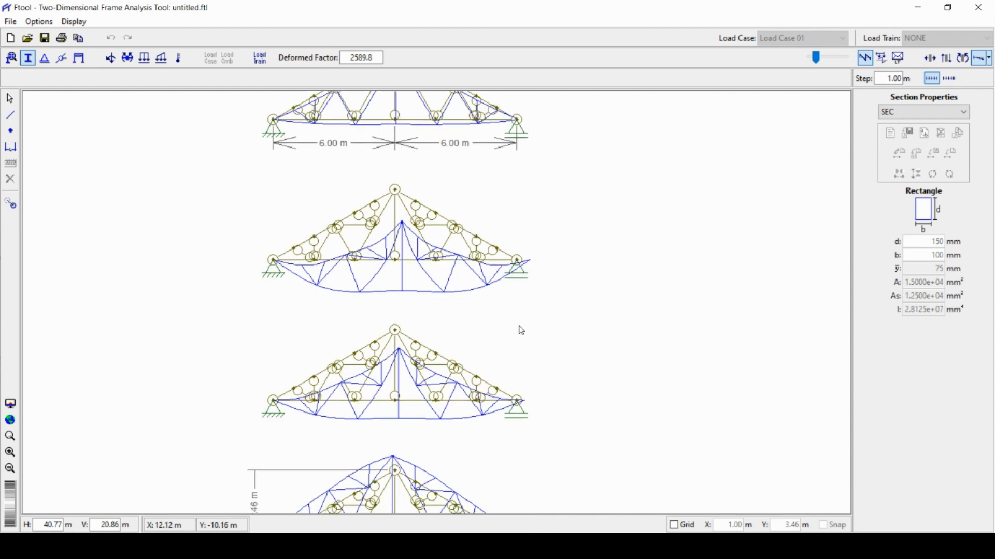
left_click_drag(579, 312, 580, 362)
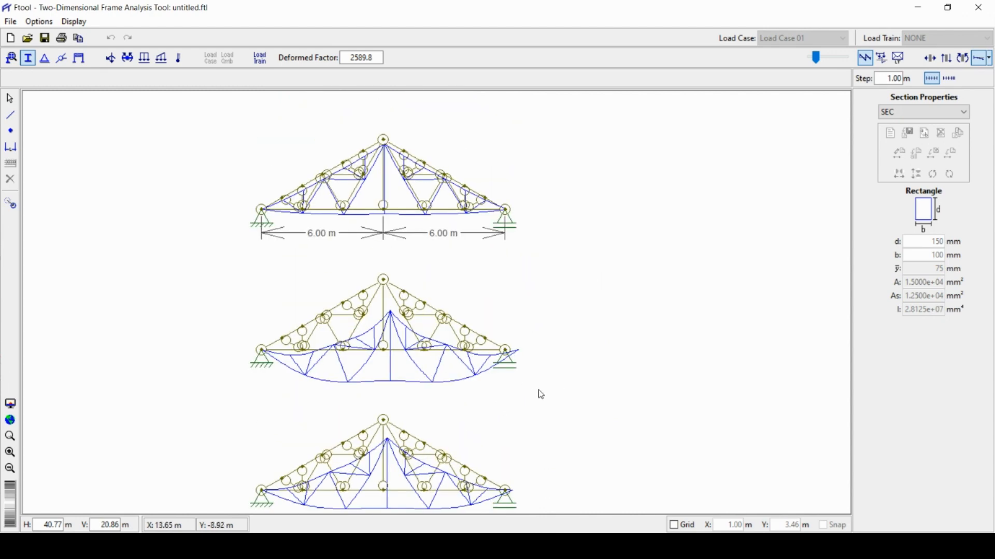
mouse_move(537, 396)
left_mouse_down()
mouse_move(579, 270)
mouse_move(573, 206)
left_mouse_up()
left_click_drag(588, 295, 592, 257)
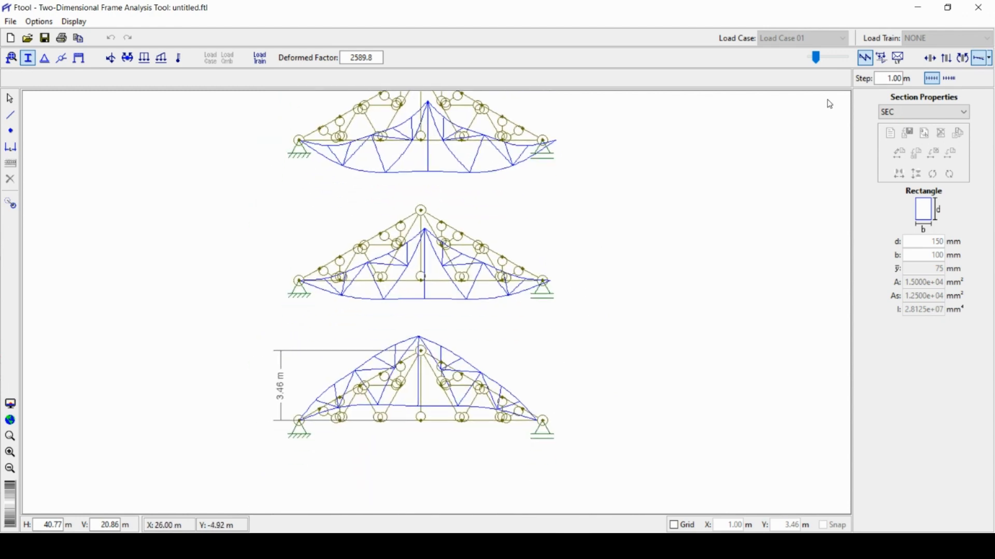
left_click_drag(815, 63, 816, 63)
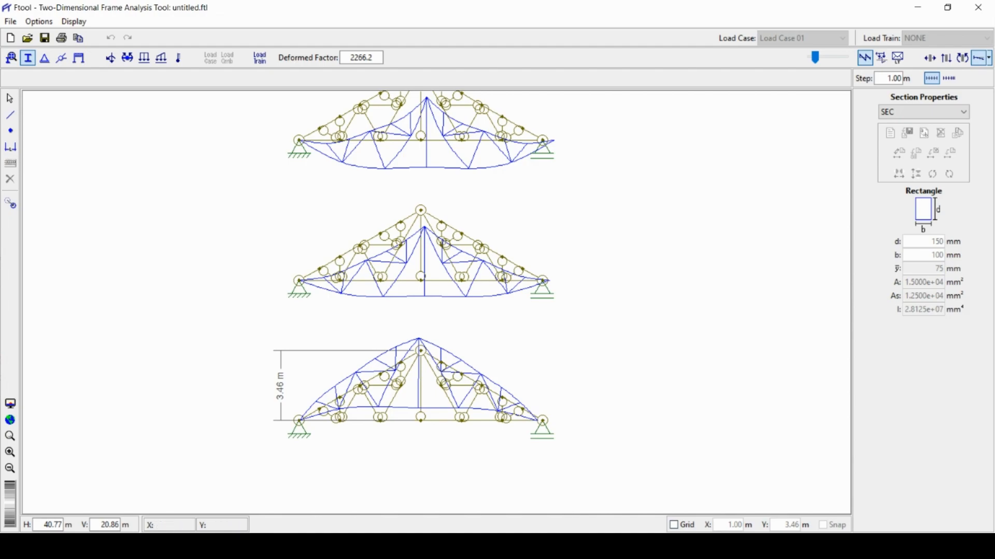
Switch to Excel's Análise dos esforços.xlsx and review the highlighted Combinação 1 forces across the whole table, starting from bar 1.
key("alt+Tab")
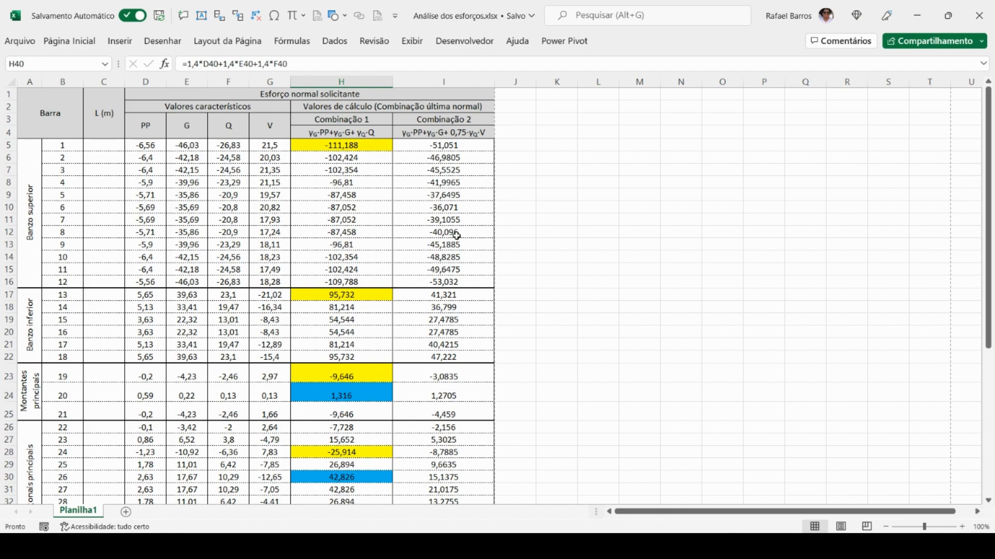
scroll(482, 316, "down", 6)
scroll(450, 328, "up", 6)
left_click(351, 145)
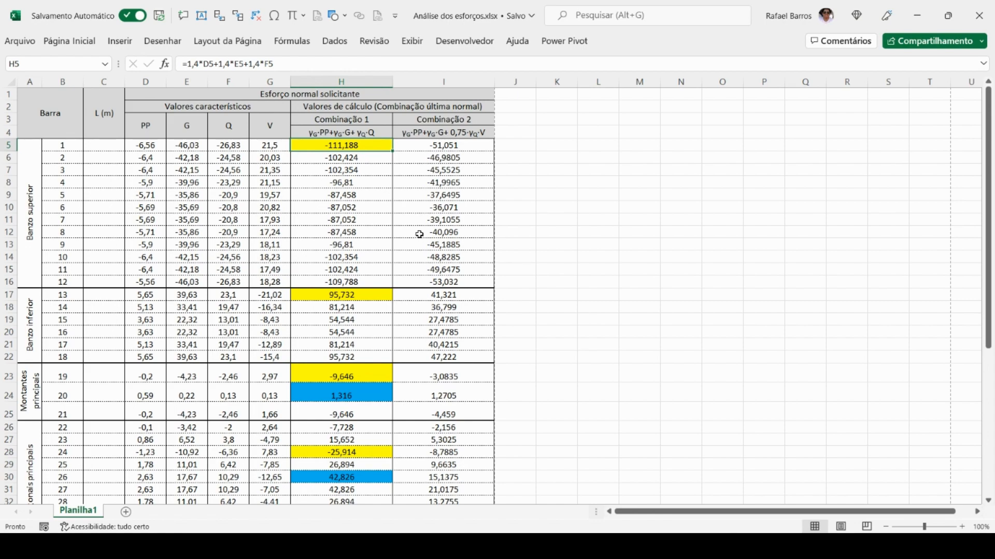
scroll(64, 232, "up", 2)
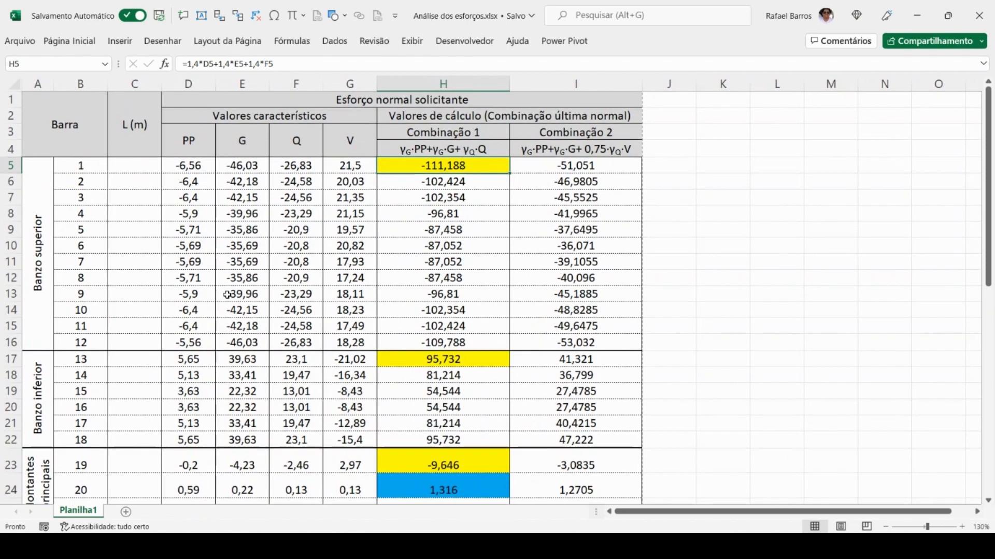
scroll(227, 295, "down", 7)
scroll(227, 294, "up", 7)
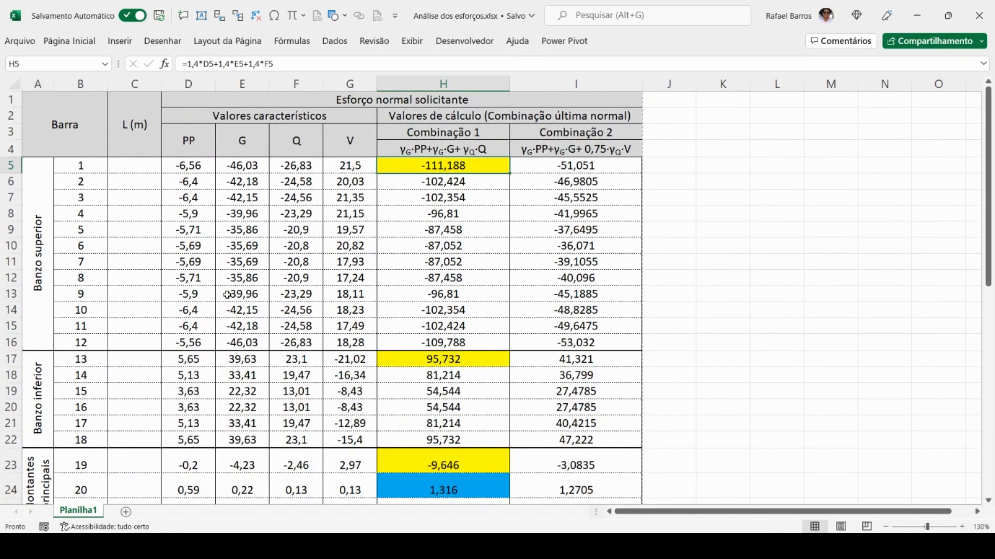
scroll(227, 294, "down", 10)
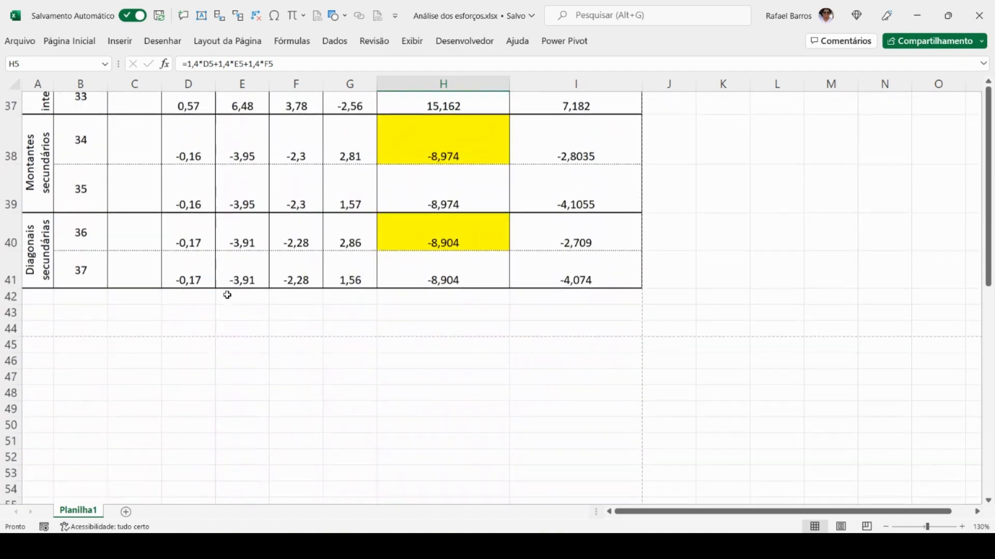
scroll(226, 294, "up", 10)
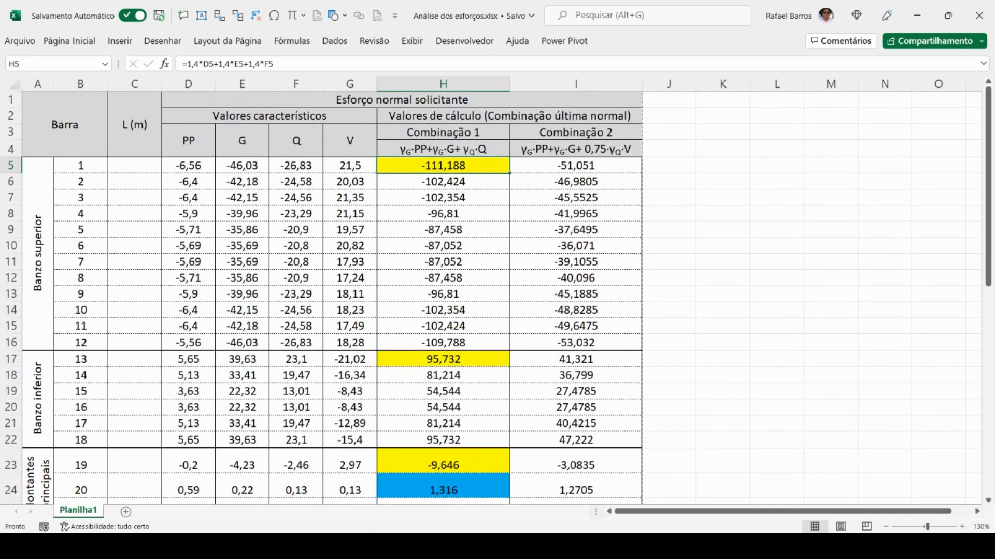